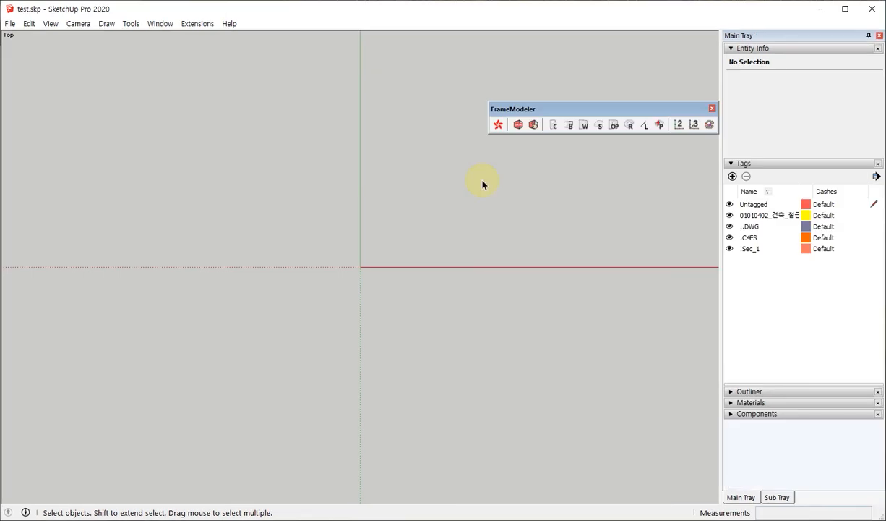
Switch to the Extension Warehouse in the browser, view the FrameModeler extension's page, and return to SketchUp.
click(483, 184)
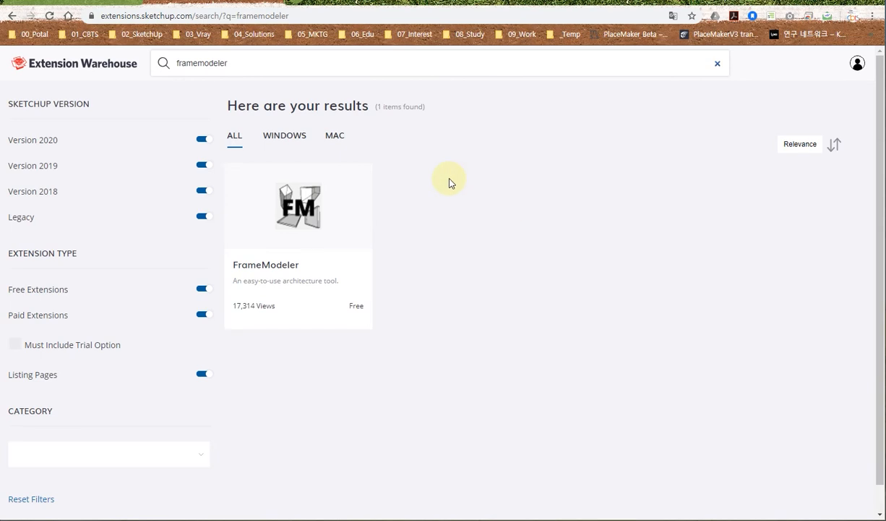
click(298, 230)
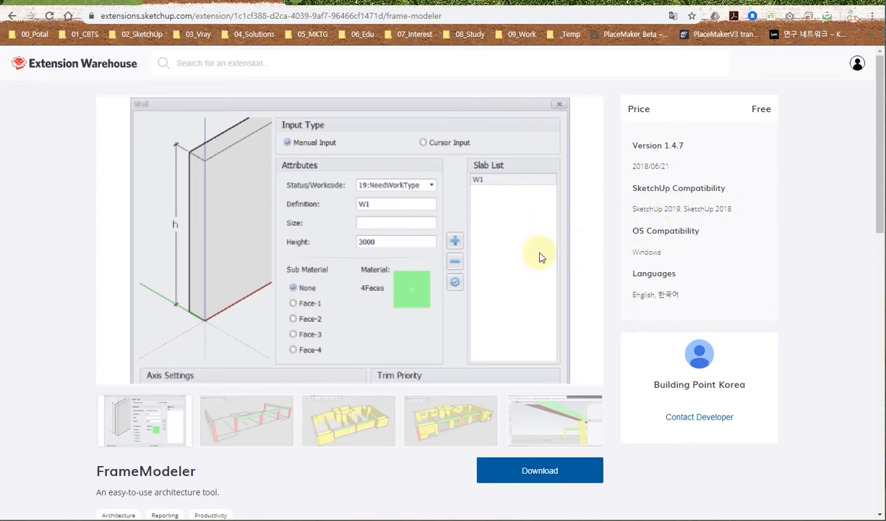
click(436, 519)
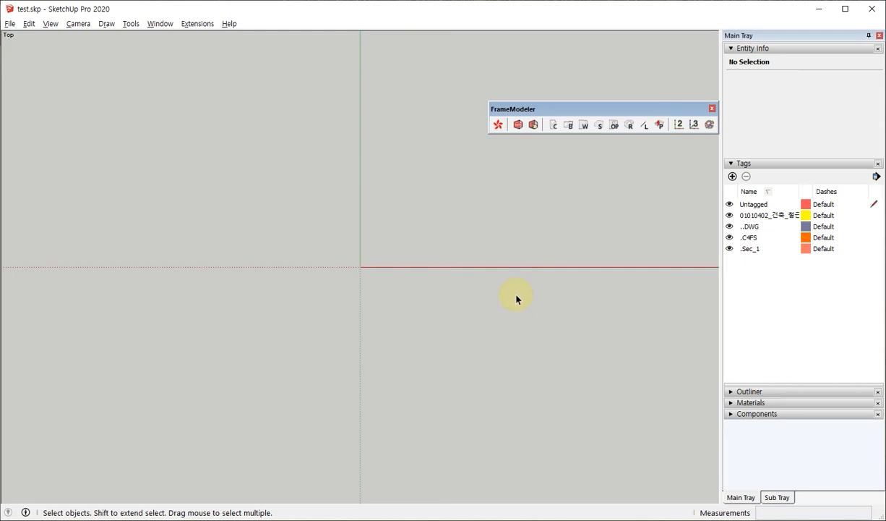
Review the FrameModeler Column settings and their Trim priority list, then leave the dialog without applying anything.
click(516, 294)
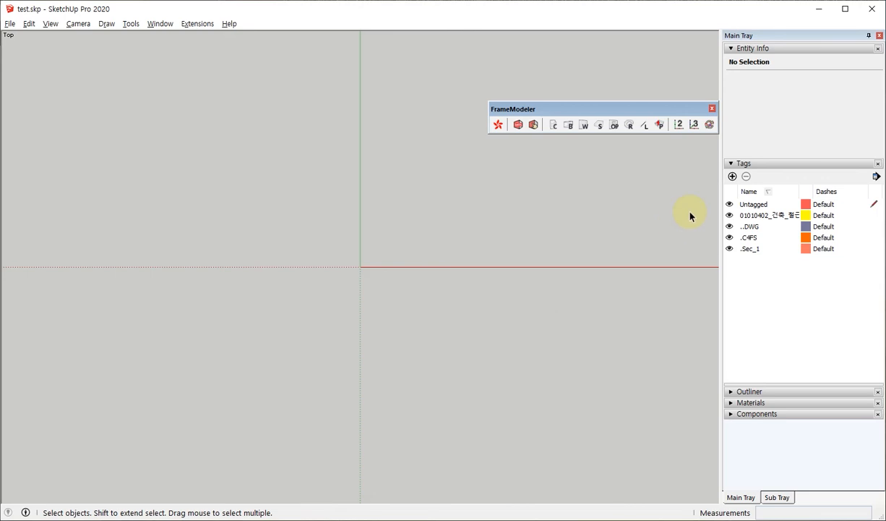
middle_click(569, 230)
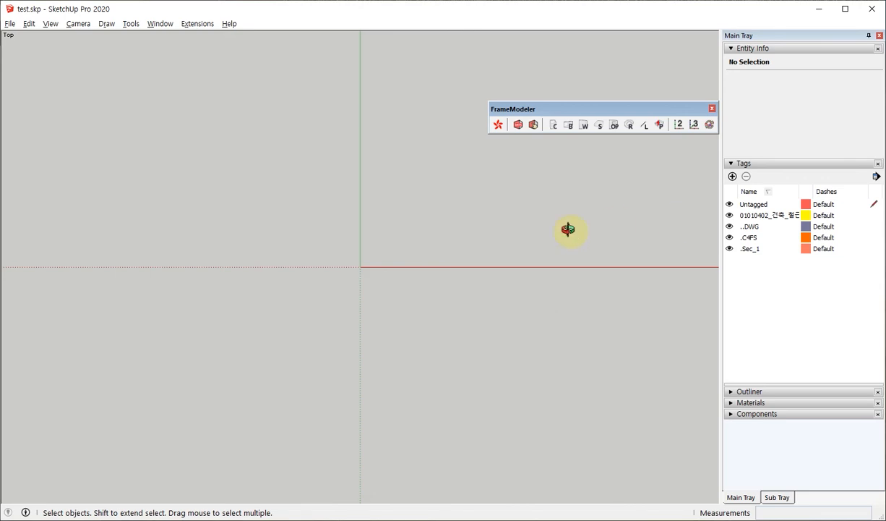
middle_drag(546, 280, 232, 154)
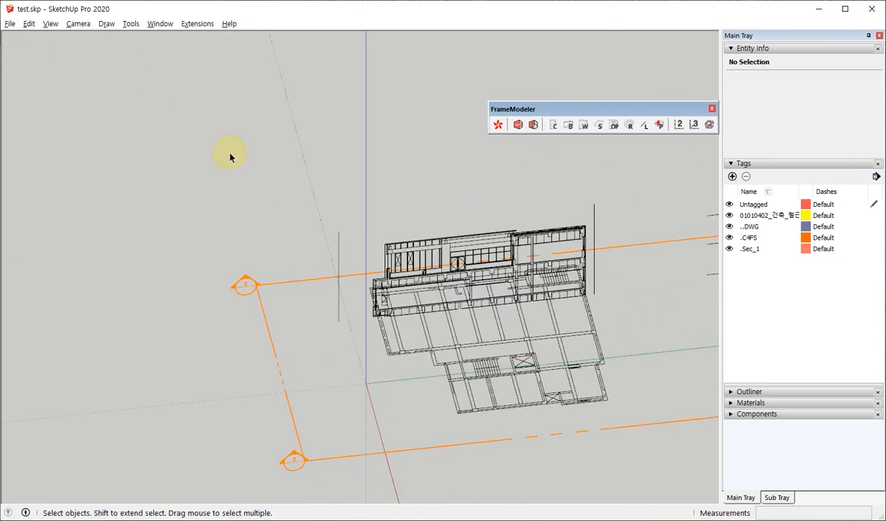
middle_drag(427, 313, 297, 267)
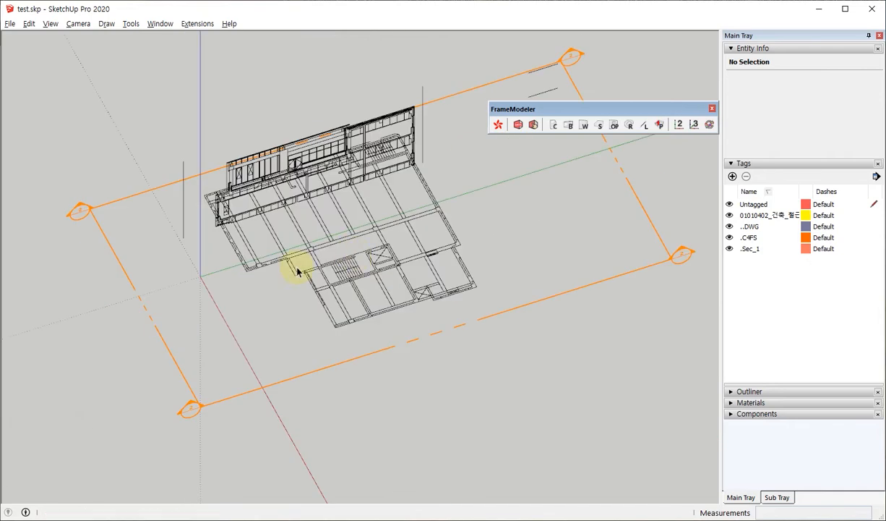
scroll(312, 256, up, 5)
middle_drag(402, 299, 564, 174)
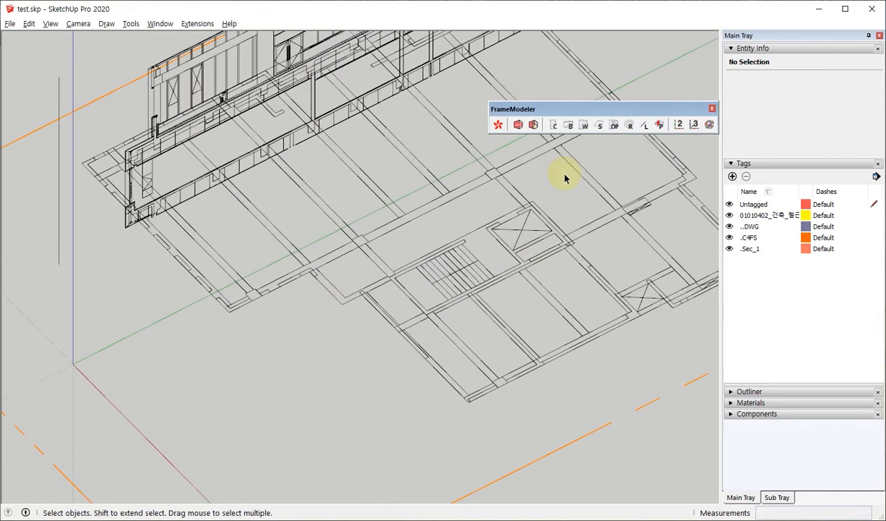
click(555, 128)
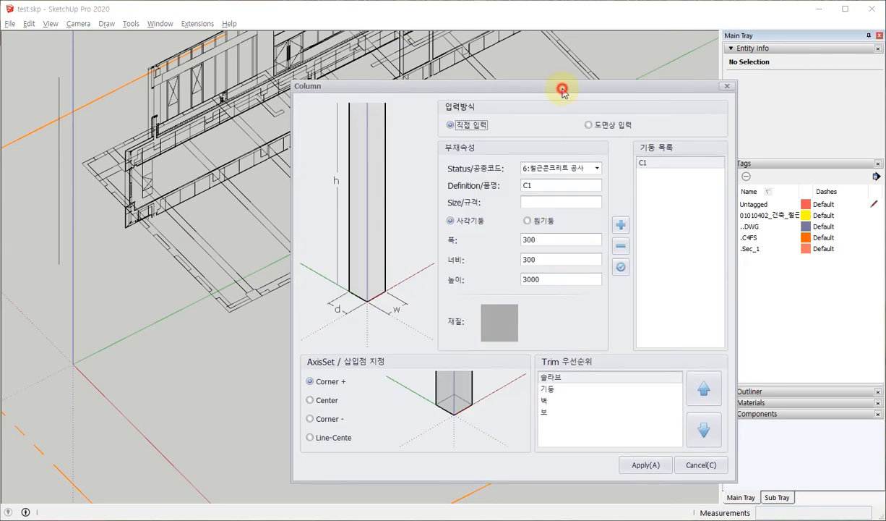
drag(563, 89, 464, 66)
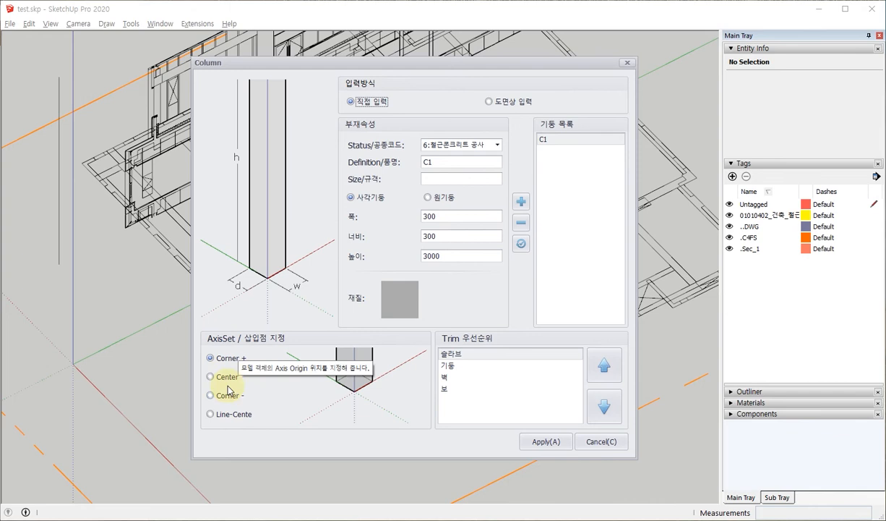
click(456, 367)
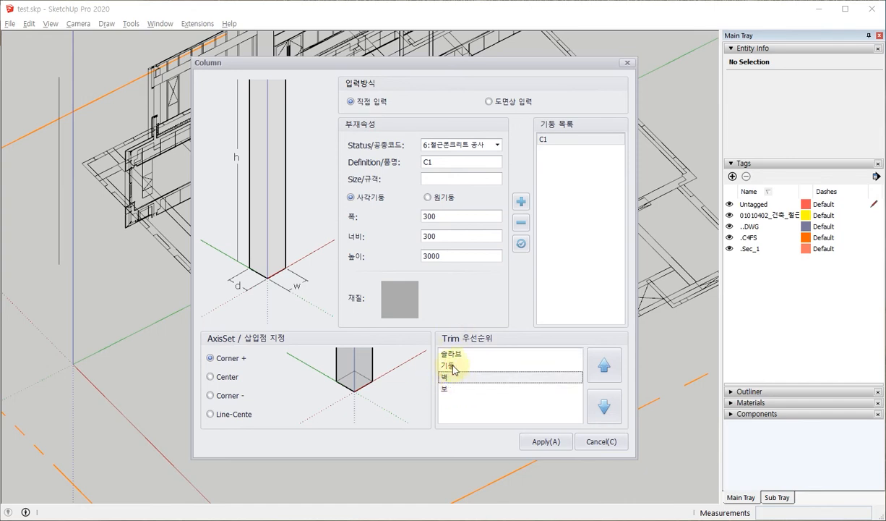
click(465, 354)
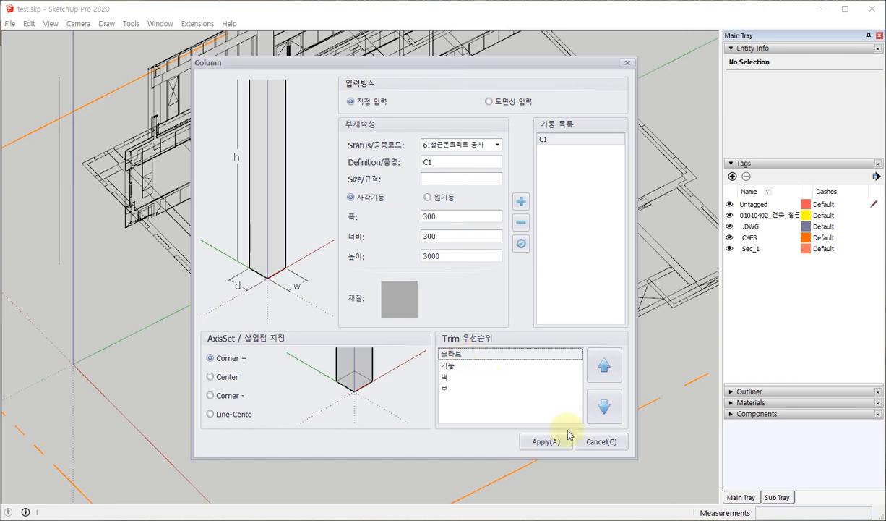
click(602, 443)
Measure the width and depth of the column footprint near the floor plan's outer corner using a temporary rectangle.
middle_drag(184, 258, 218, 273)
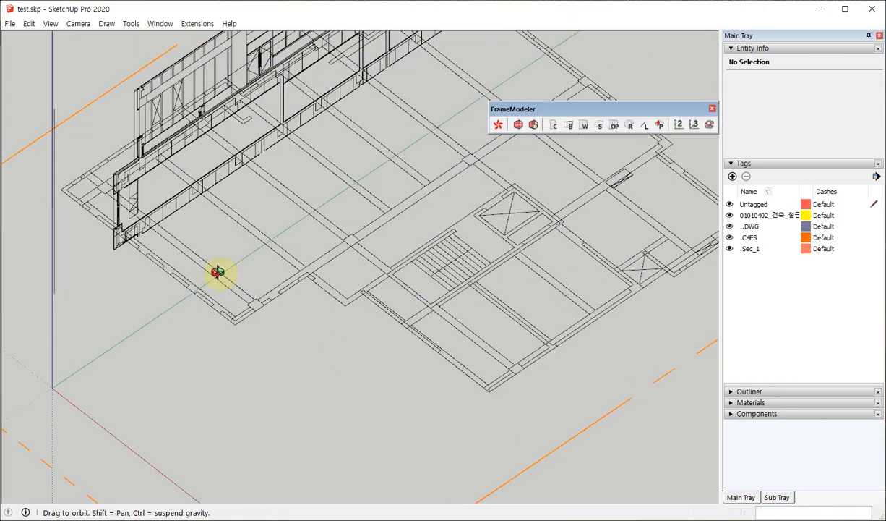
scroll(345, 252, up, 3)
scroll(345, 251, up, 2)
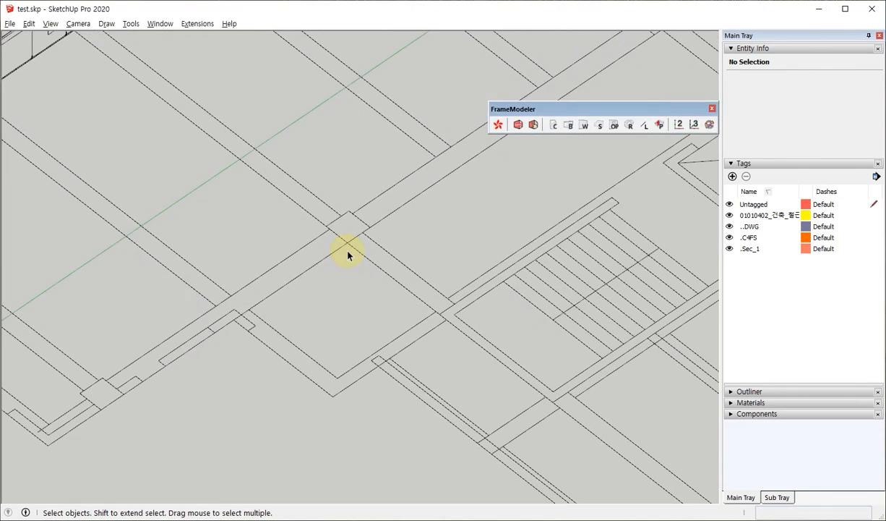
shift+middle_drag(249, 367, 581, 150)
scroll(429, 192, up, 5)
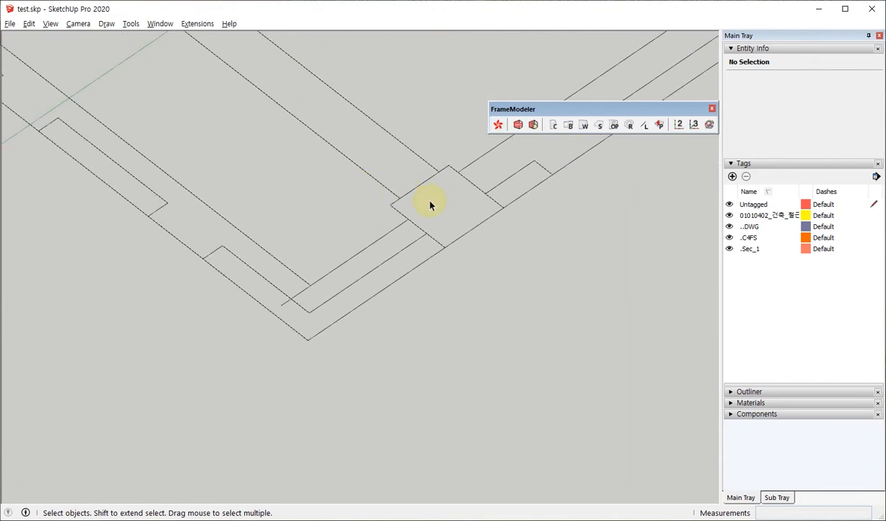
scroll(430, 206, up, 4)
key(r)
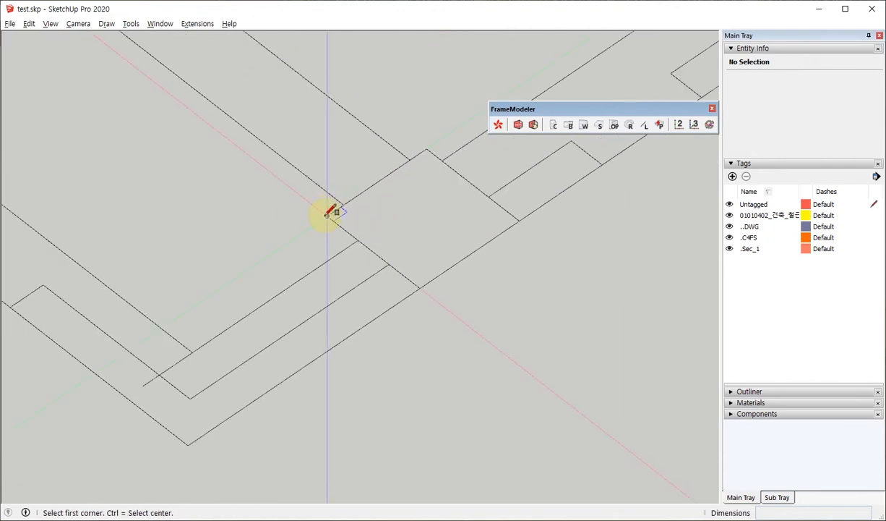
click(327, 214)
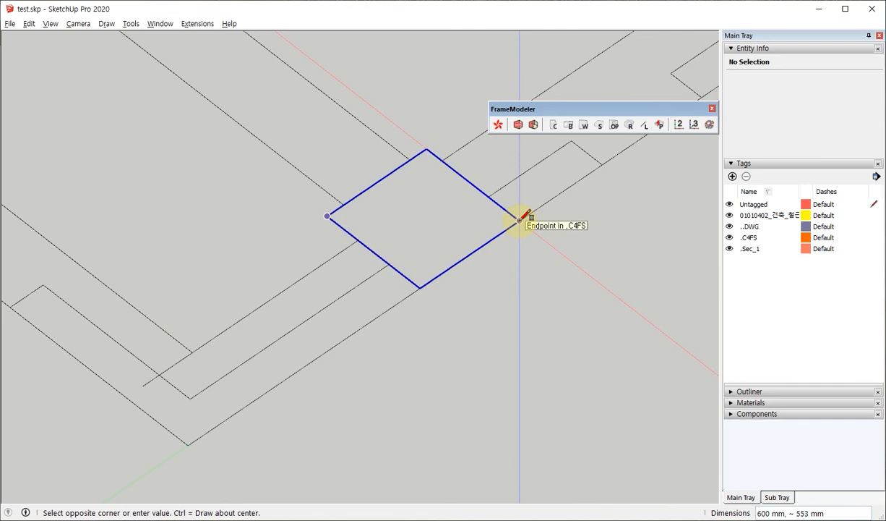
key(space)
Measure the column height on the section drawing with a temporary line from the floor line to the underside of the beam above.
click(556, 126)
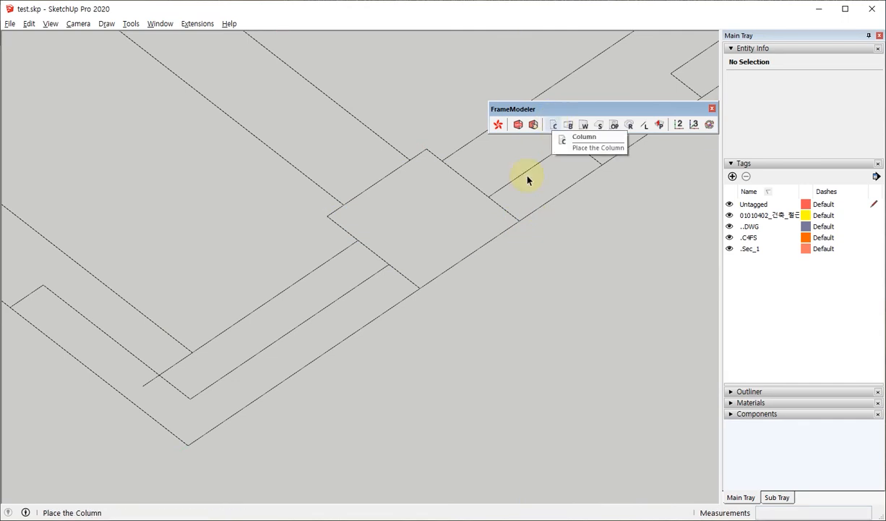
scroll(414, 382, down, 5)
middle_drag(440, 394, 218, 235)
scroll(543, 250, up, 2)
shift+middle_drag(544, 251, 392, 321)
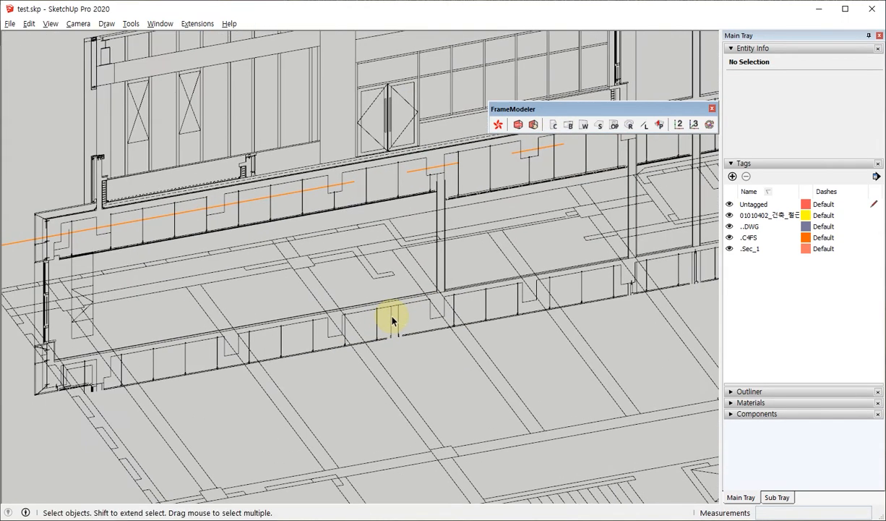
scroll(449, 313, up, 6)
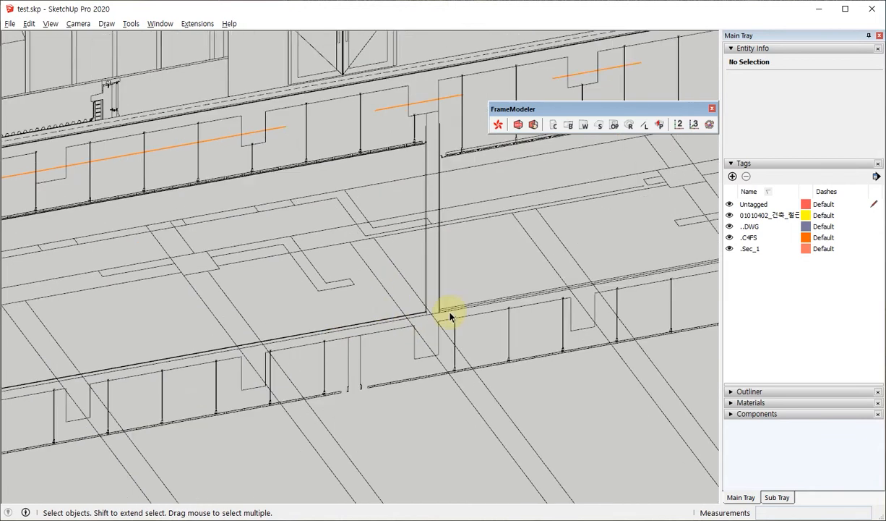
key(l)
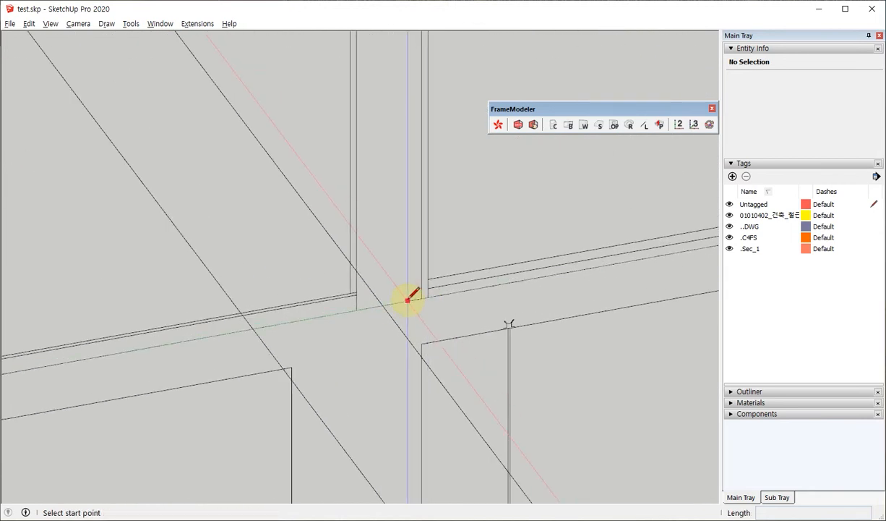
click(406, 298)
scroll(411, 352, down, 3)
scroll(411, 352, down, 2)
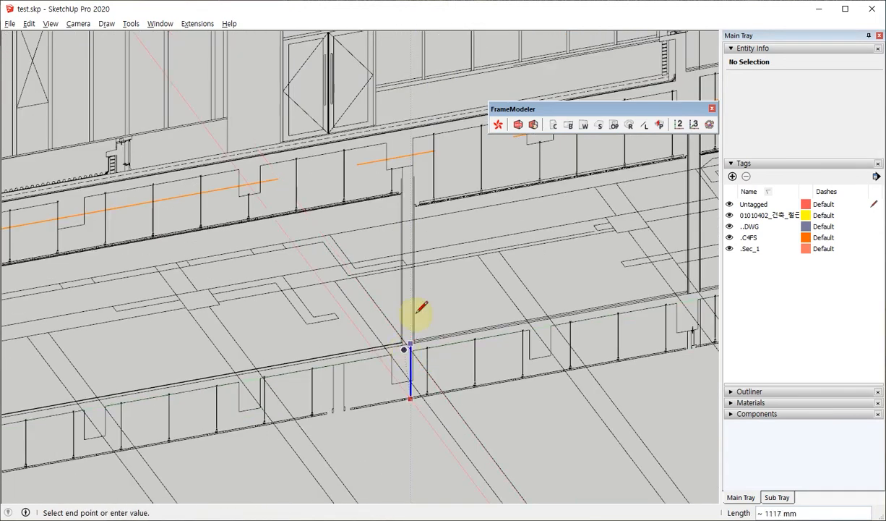
scroll(408, 181, up, 2)
scroll(418, 173, up, 3)
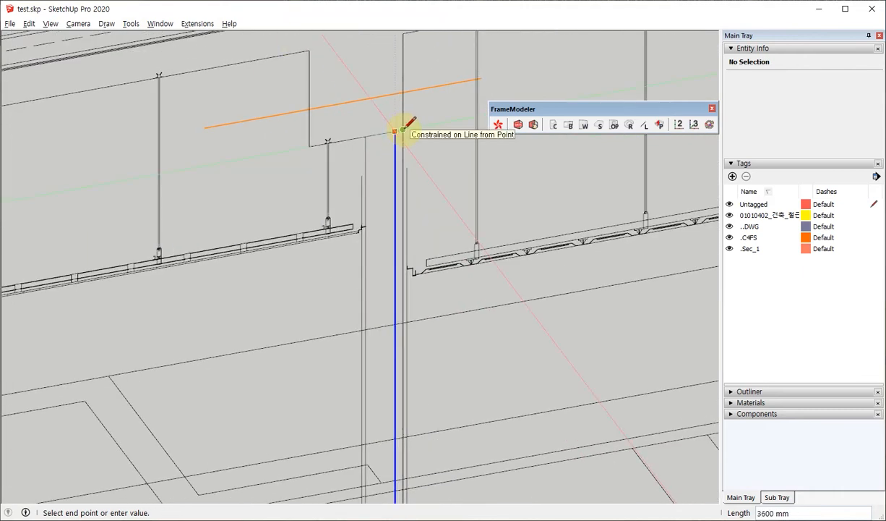
key(space)
Set column C1 to 600 width, 600 depth and 3600 height, and enter 600x600x3600 as its size specification.
scroll(446, 212, down, 6)
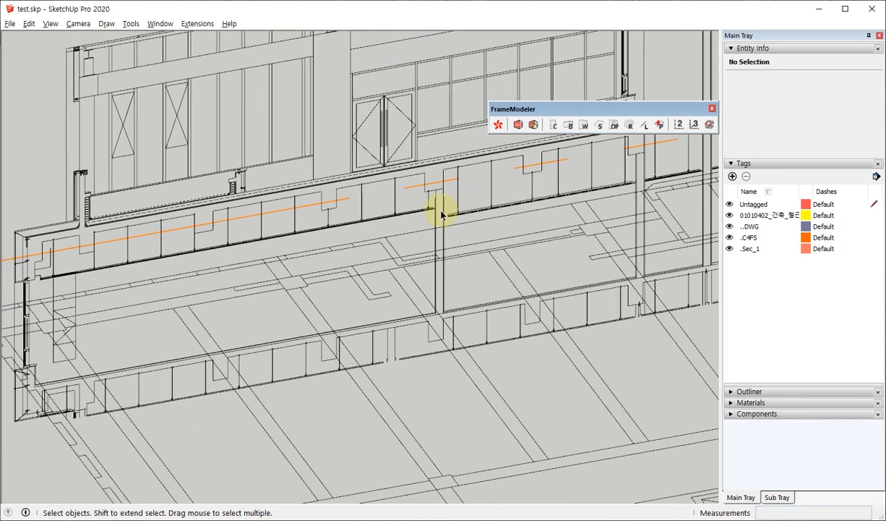
click(552, 126)
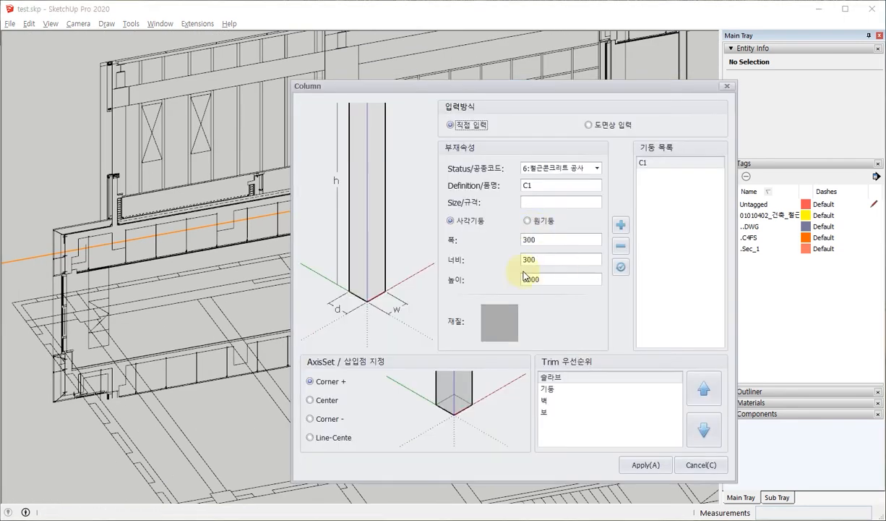
double_click(566, 239)
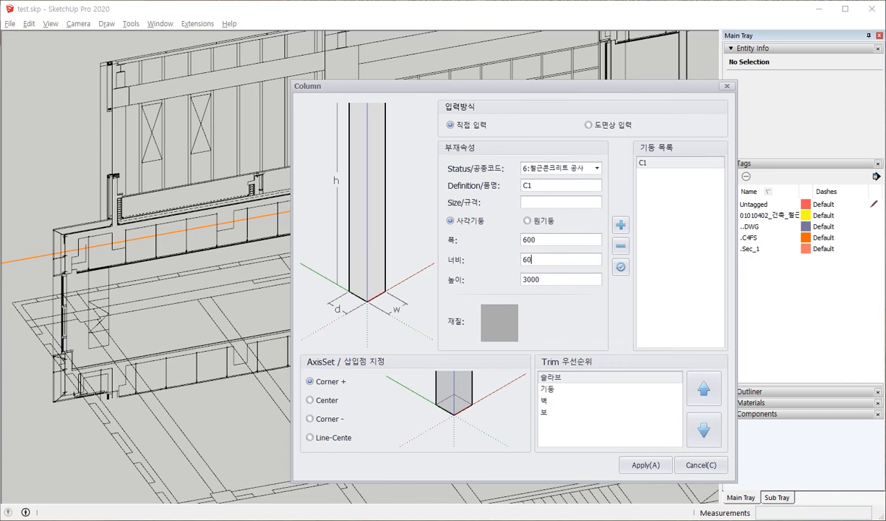
double_click(541, 279)
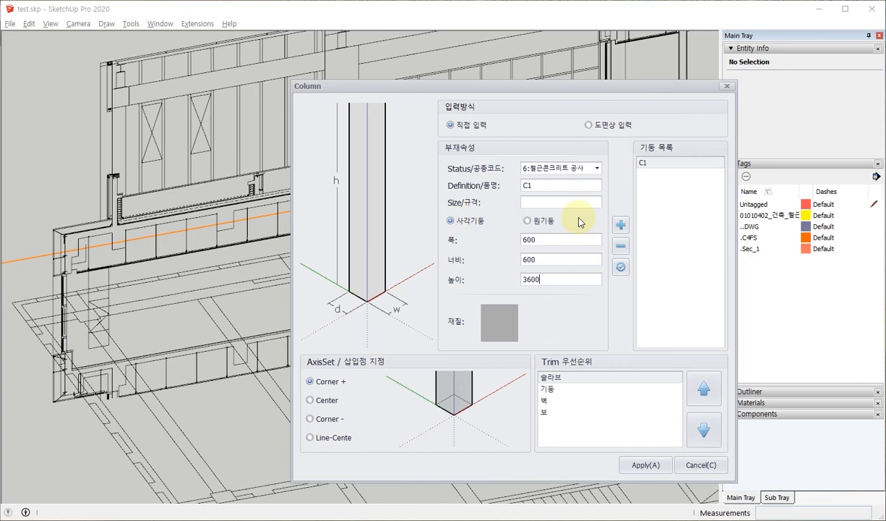
click(541, 205)
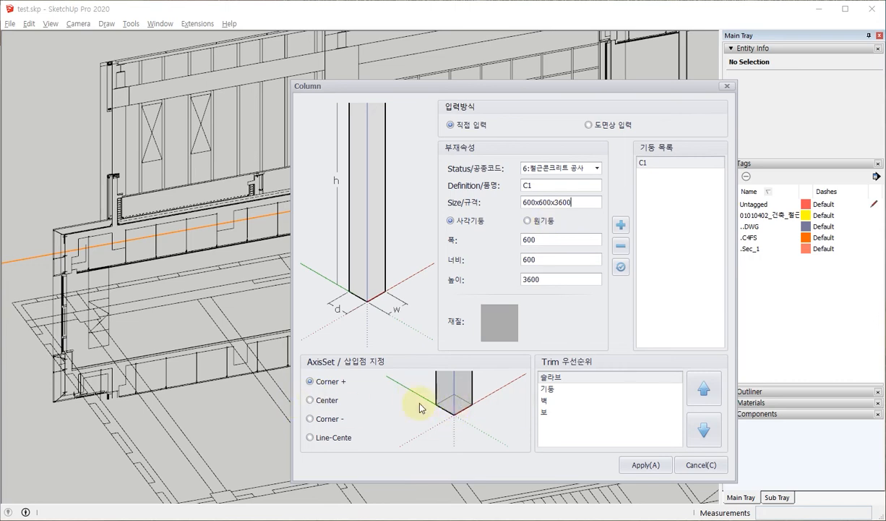
Compare the Center, Corner - and Line-Cente insertion points for the column, ending with Corner + selected.
click(310, 401)
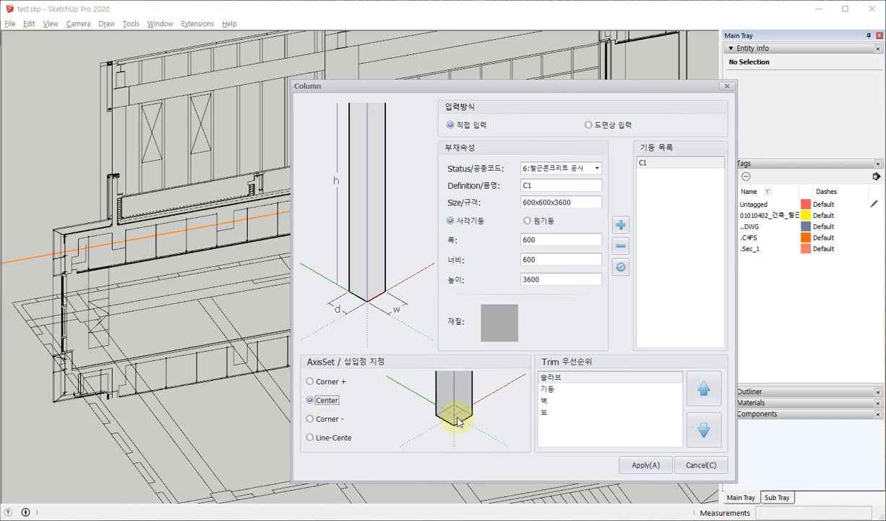
click(309, 418)
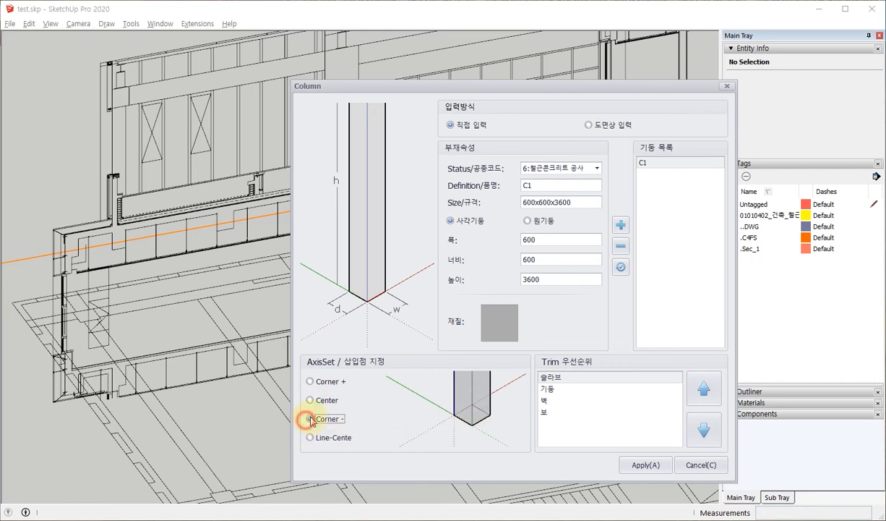
click(309, 381)
click(311, 416)
click(309, 438)
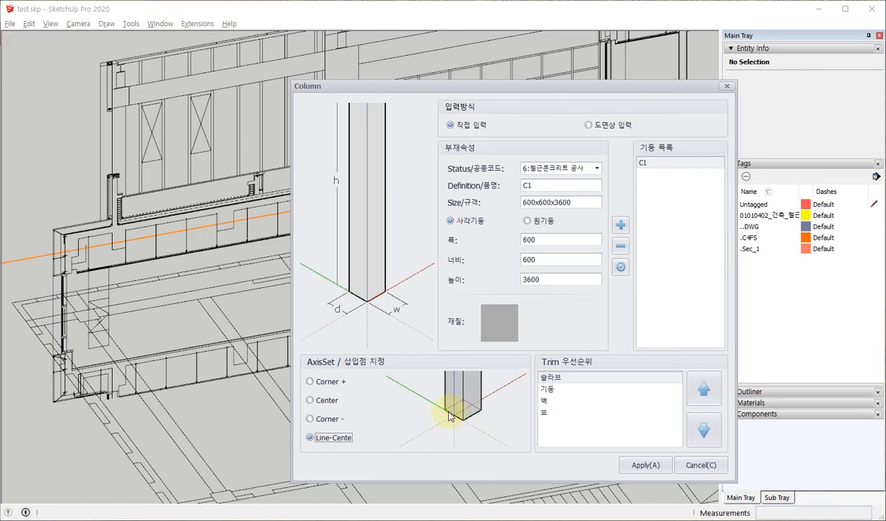
click(310, 381)
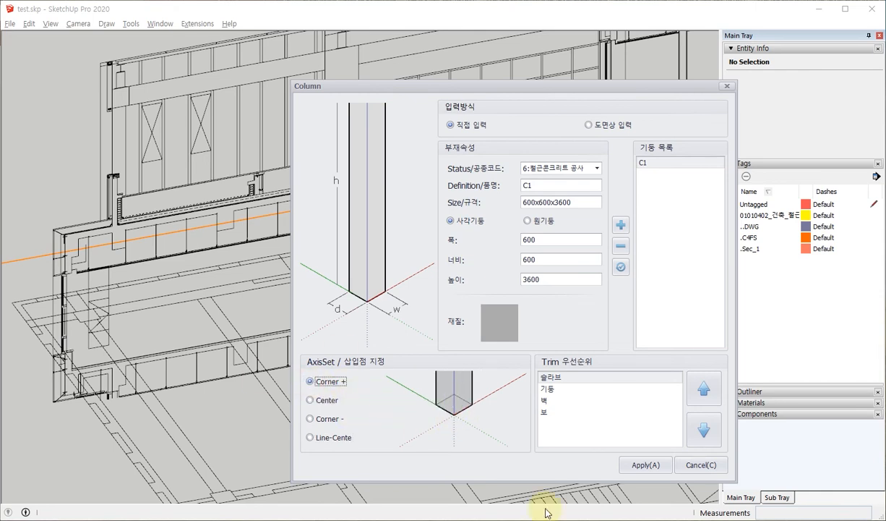
Apply the column settings and place the column on the footprint near the plan's outer corner, aligned with the footprint's edges.
click(647, 465)
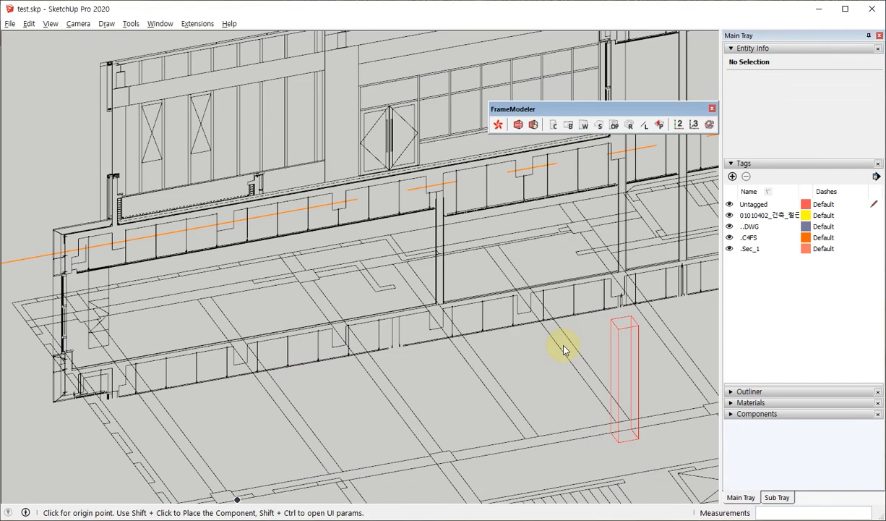
scroll(444, 282, up, 6)
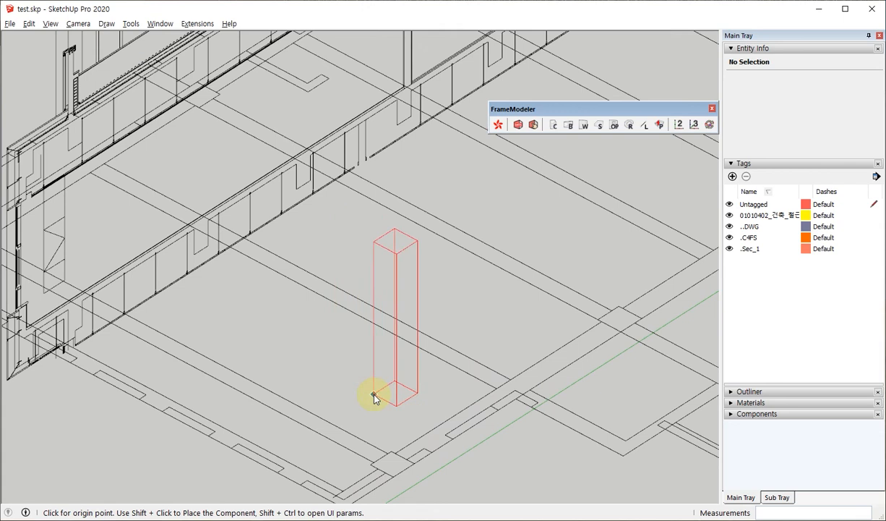
scroll(427, 241, down, 2)
scroll(392, 436, up, 3)
scroll(404, 341, up, 4)
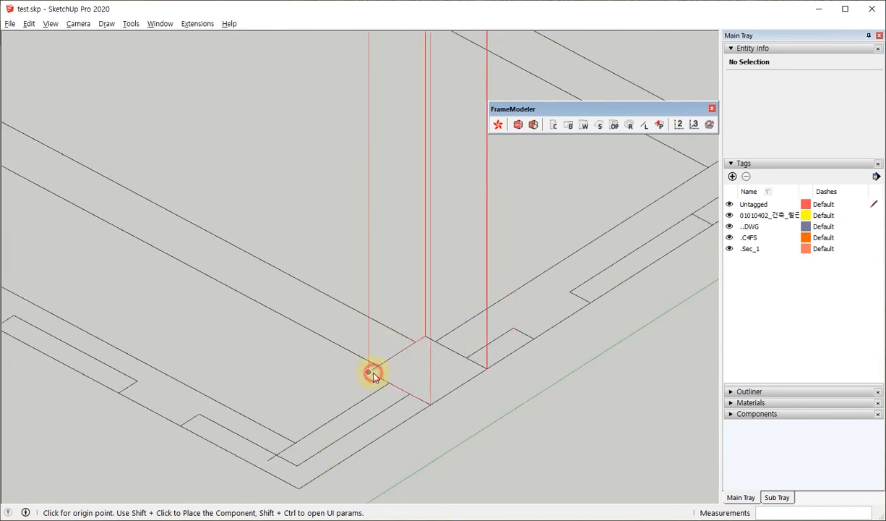
click(371, 373)
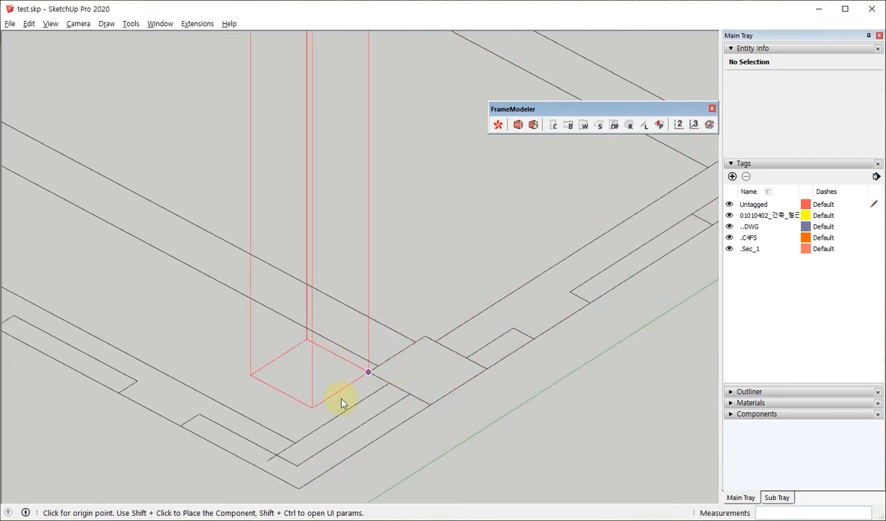
scroll(344, 403, down, 2)
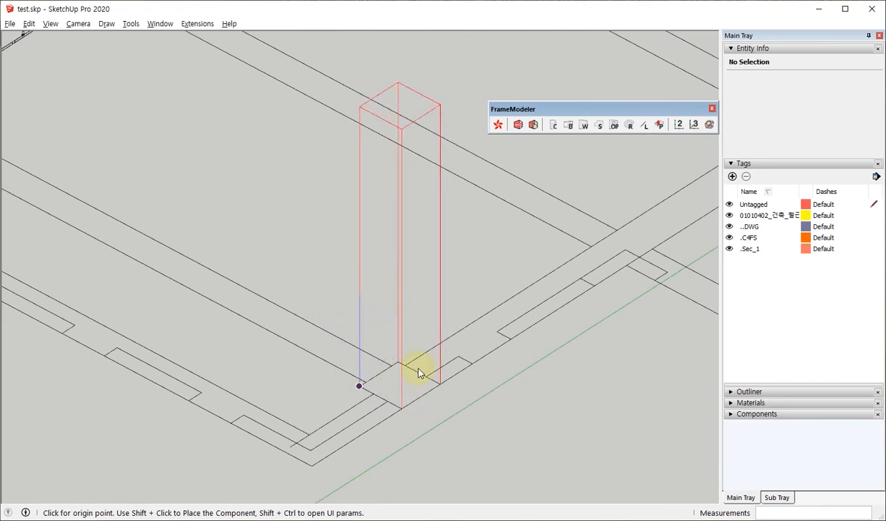
click(400, 406)
scroll(376, 416, down, 5)
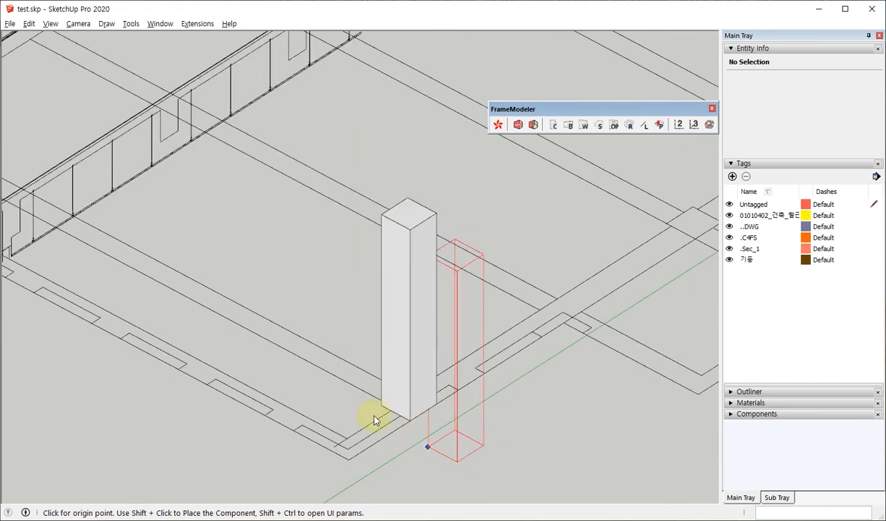
Place a second C1 column on the next matching footprint along the same grid line, aligned with the footprint's edges.
middle_drag(478, 376, 76, 295)
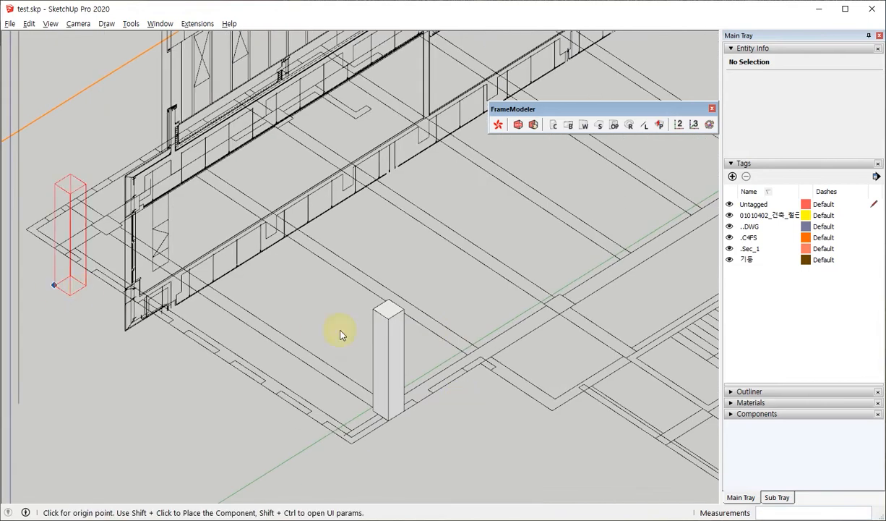
scroll(340, 335, down, 2)
scroll(450, 281, up, 3)
scroll(454, 319, up, 5)
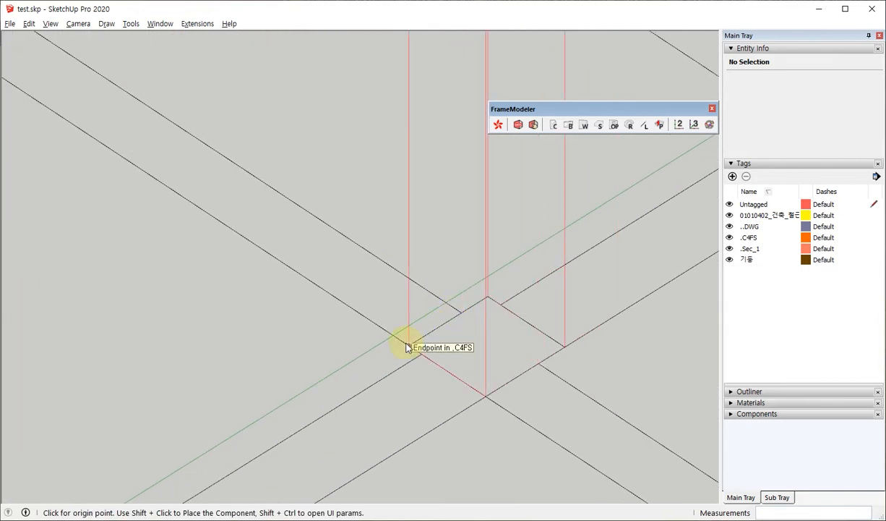
click(406, 343)
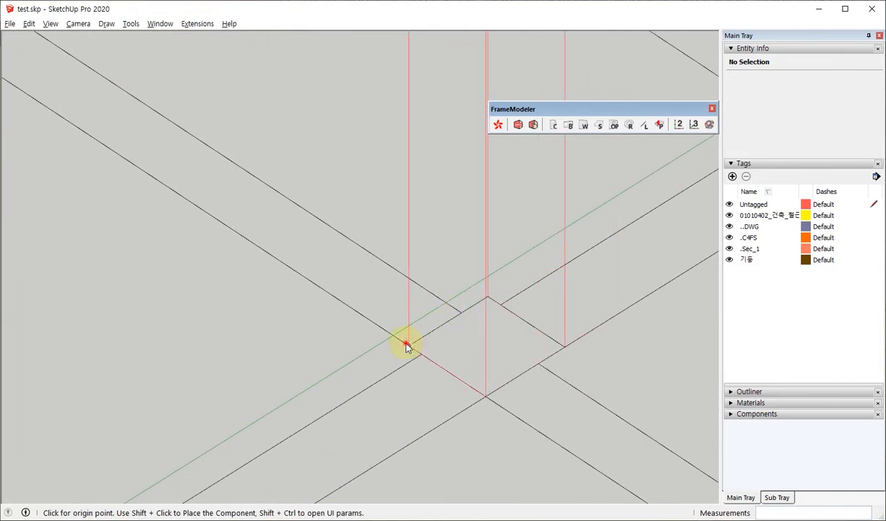
click(486, 396)
scroll(367, 398, down, 5)
middle_drag(368, 393, 419, 330)
key(space)
Copy the second C1 column 8100 mm along the grid line to the next column footprint.
click(369, 350)
scroll(337, 288, up, 3)
key(m)
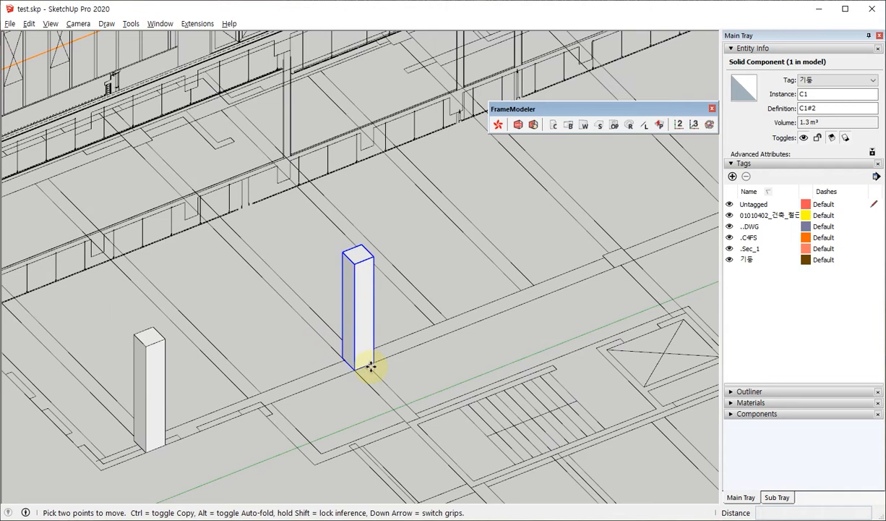
scroll(365, 363, up, 2)
click(368, 372)
key(ctrl)
scroll(254, 402, down, 2)
scroll(495, 296, down, 3)
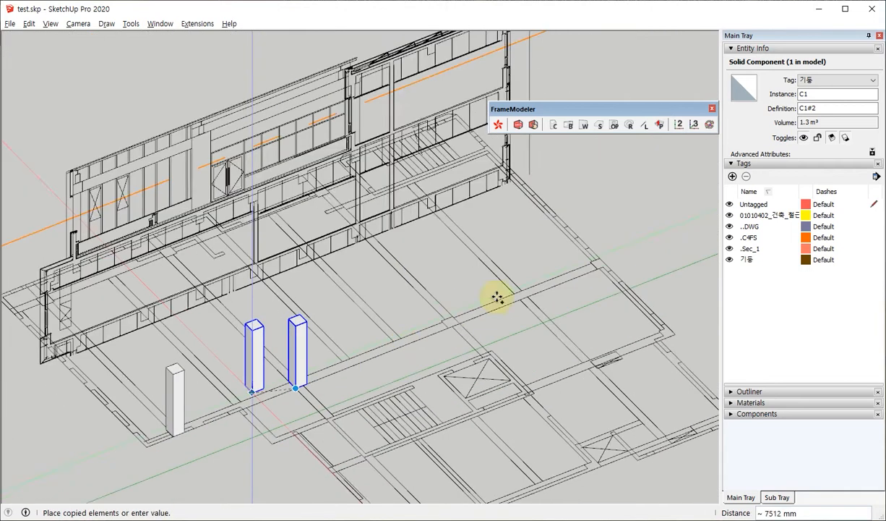
scroll(421, 327, up, 6)
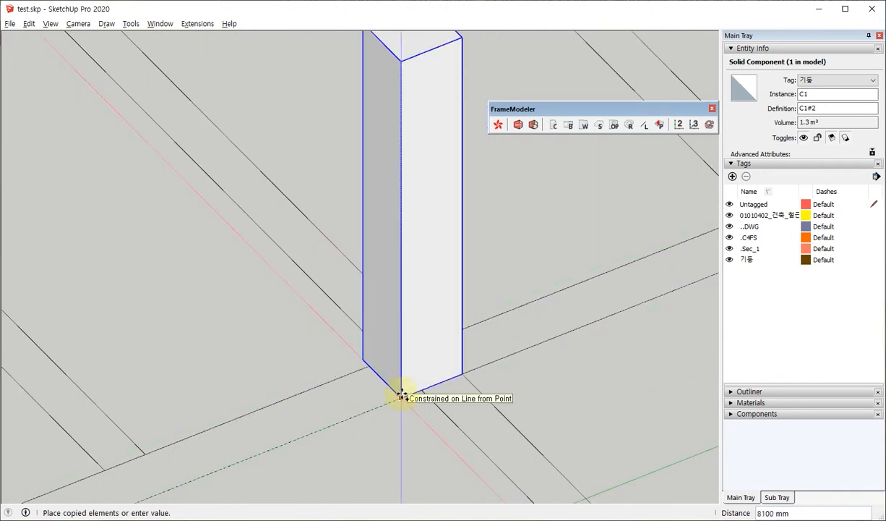
click(400, 393)
scroll(298, 350, down, 4)
scroll(307, 348, down, 1)
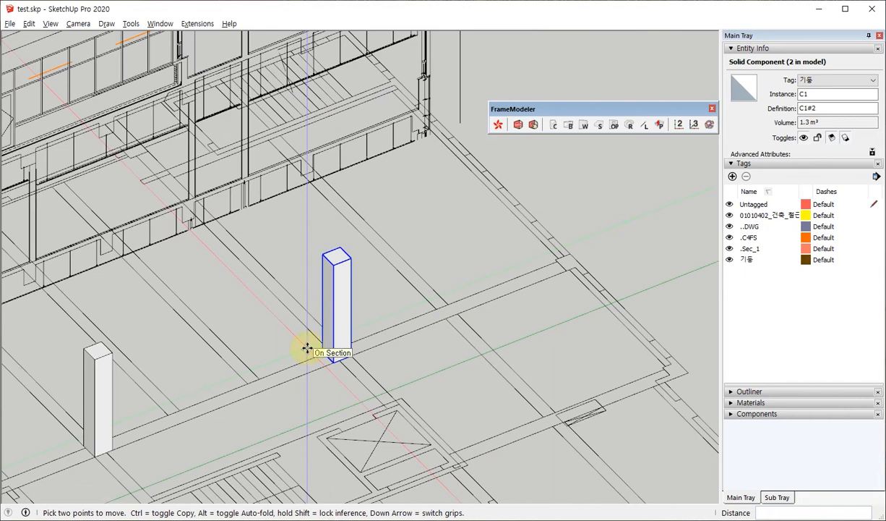
scroll(470, 318, down, 2)
scroll(550, 296, down, 1)
key(space)
Measure the column footprint at the far end of the grid line with a temporary rectangle.
scroll(539, 277, up, 8)
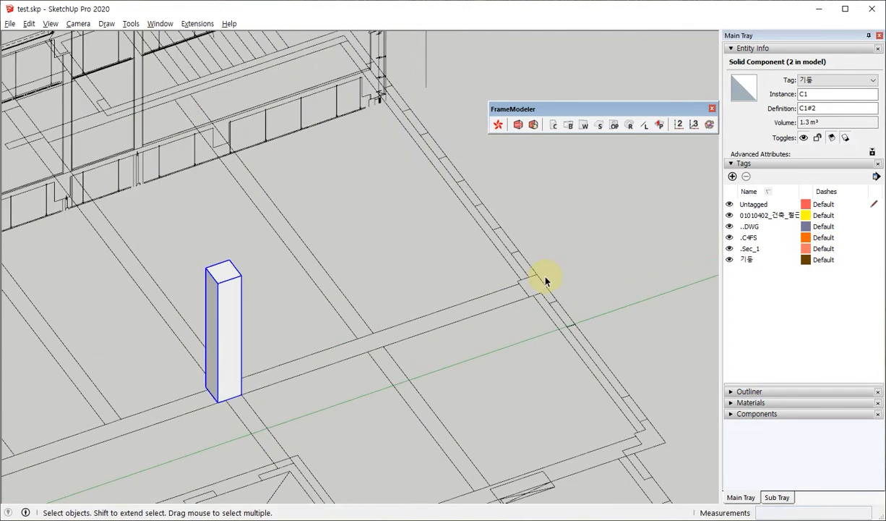
key(r)
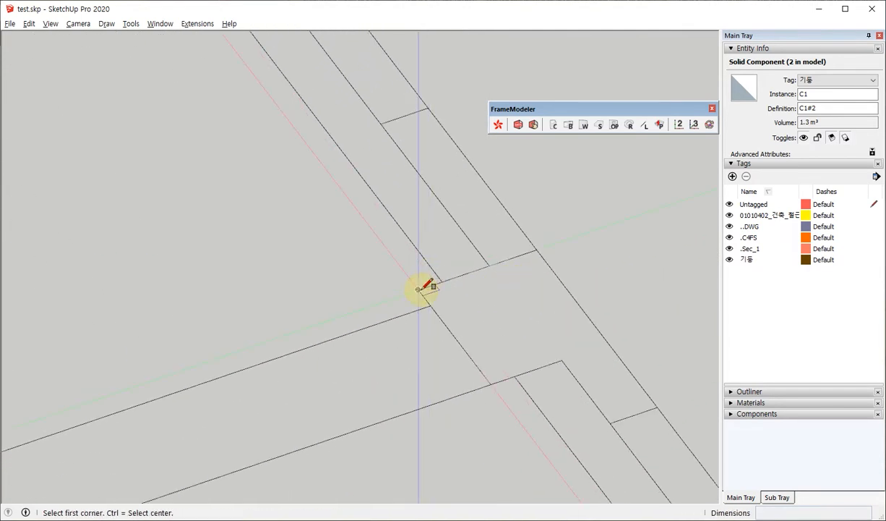
click(418, 289)
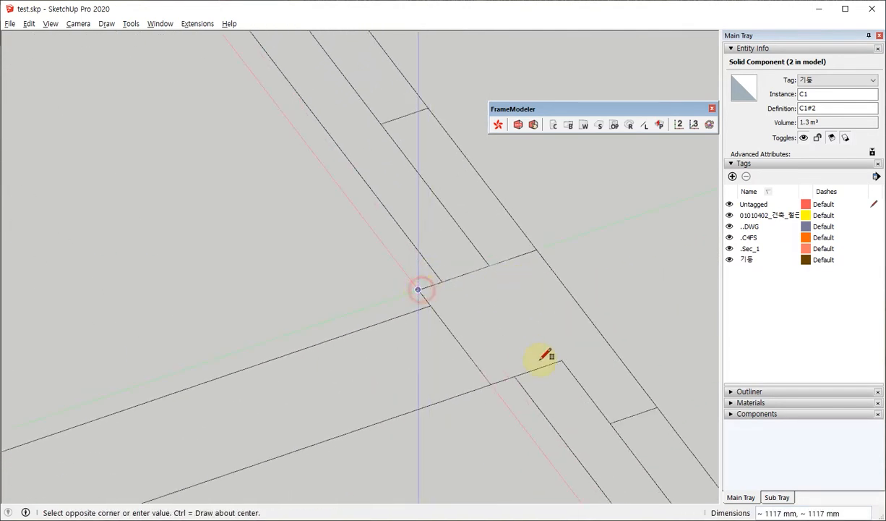
click(595, 326)
key(space)
Add a column type C2 to the column list with depth 500 and size specification 600x500x3600.
click(555, 125)
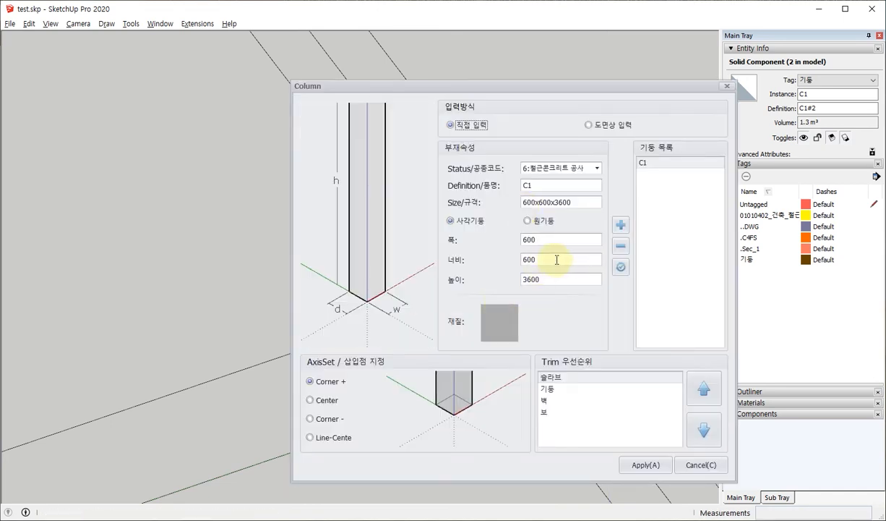
double_click(556, 258)
text(500)
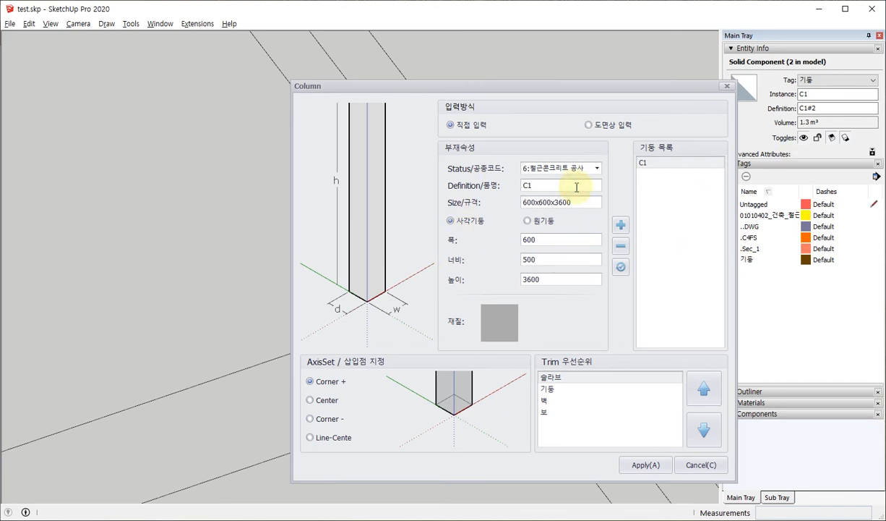
key(BackSpace)
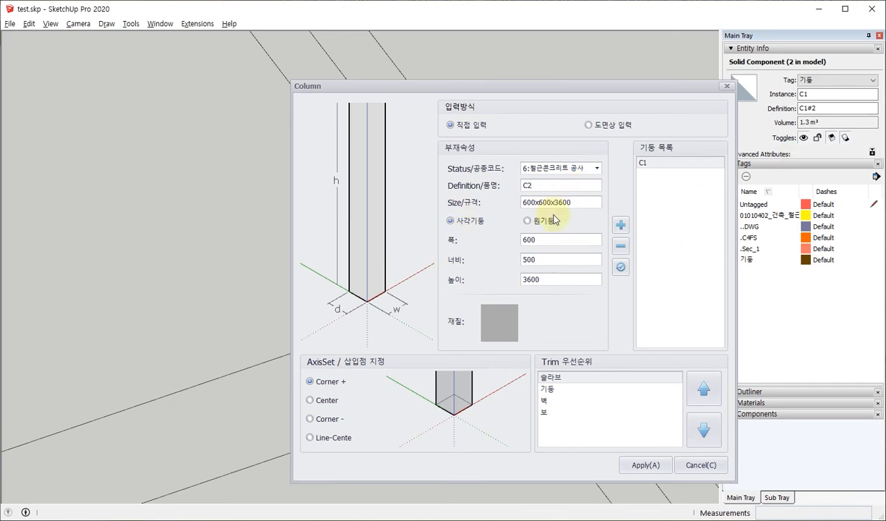
key(Delete)
click(626, 228)
Check the C1 and C2 list entries, apply C2 and place it on the footprint at the far end of the grid line.
click(658, 163)
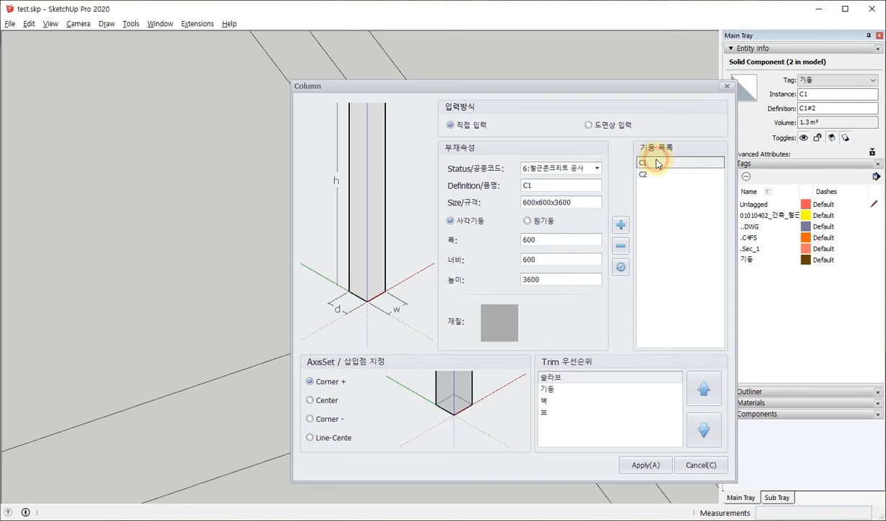
click(649, 175)
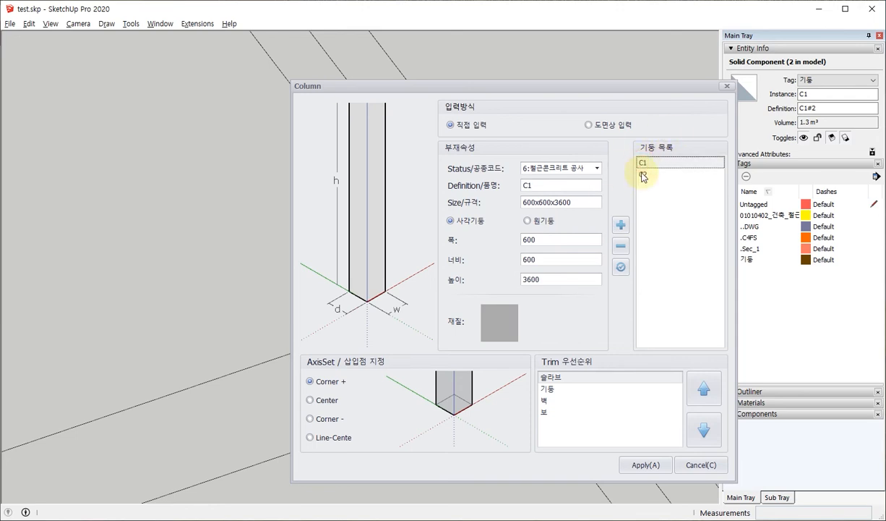
click(634, 465)
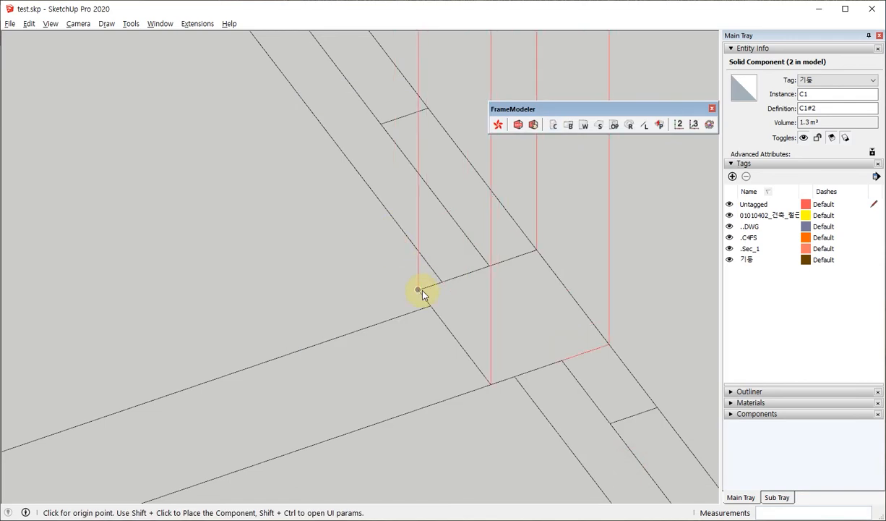
click(422, 291)
scroll(489, 386, down, 10)
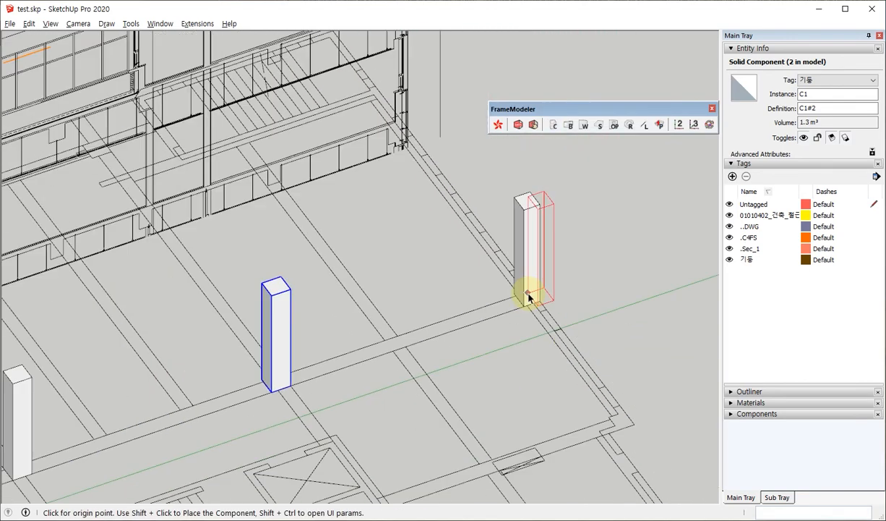
key(space)
Select the three C1 columns and copy them together to the matching footprints on the opposite side of the plan.
scroll(529, 295, down, 3)
middle_drag(385, 405, 410, 362)
shift+middle_drag(452, 338, 499, 278)
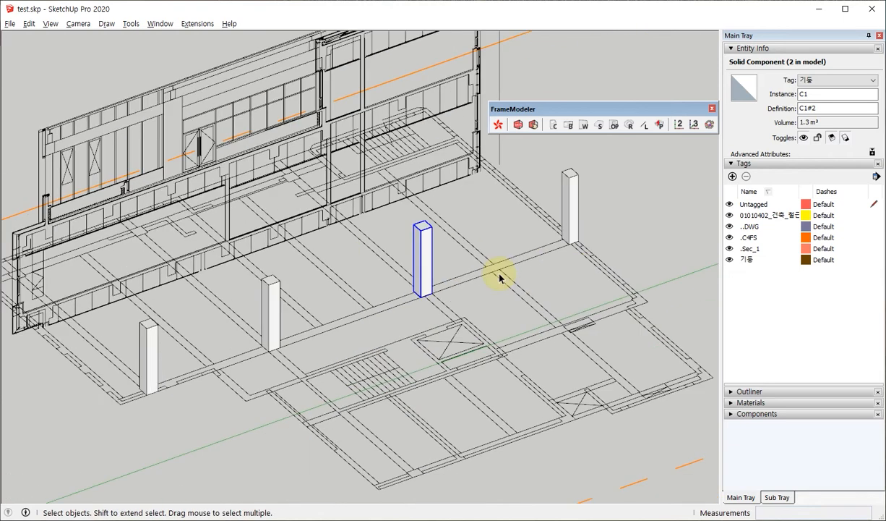
middle_drag(266, 310, 176, 334)
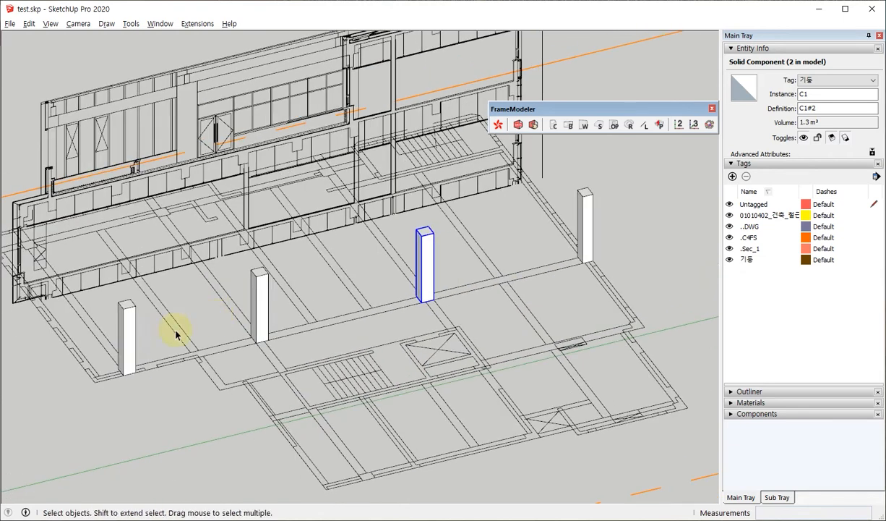
click(129, 341)
shift+click(260, 299)
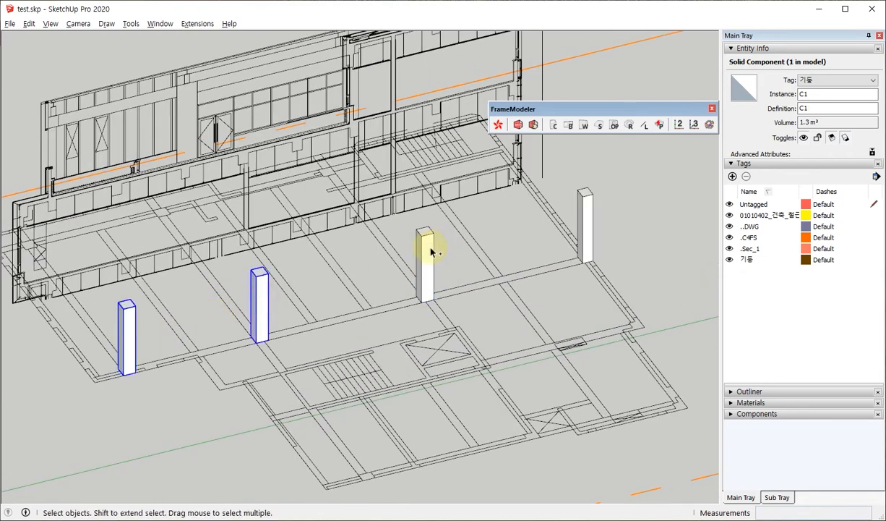
shift+click(427, 248)
middle_drag(283, 321, 188, 376)
key(m)
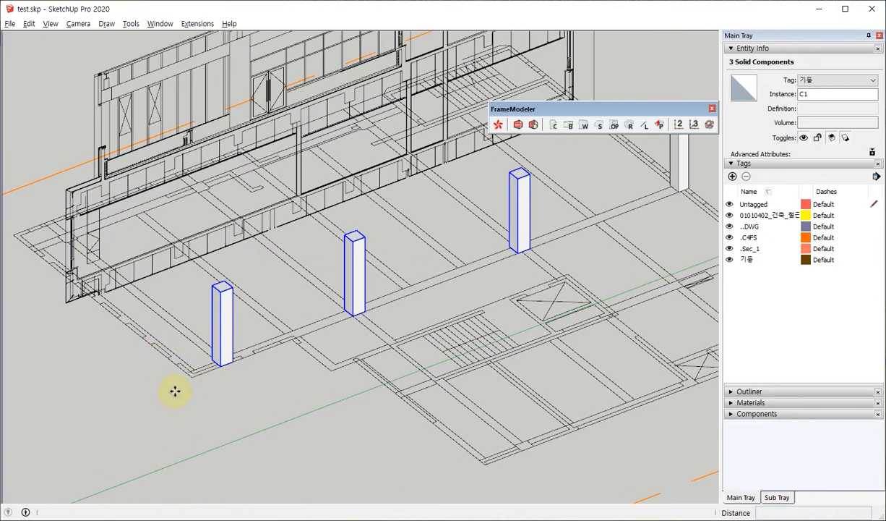
scroll(222, 375, up, 3)
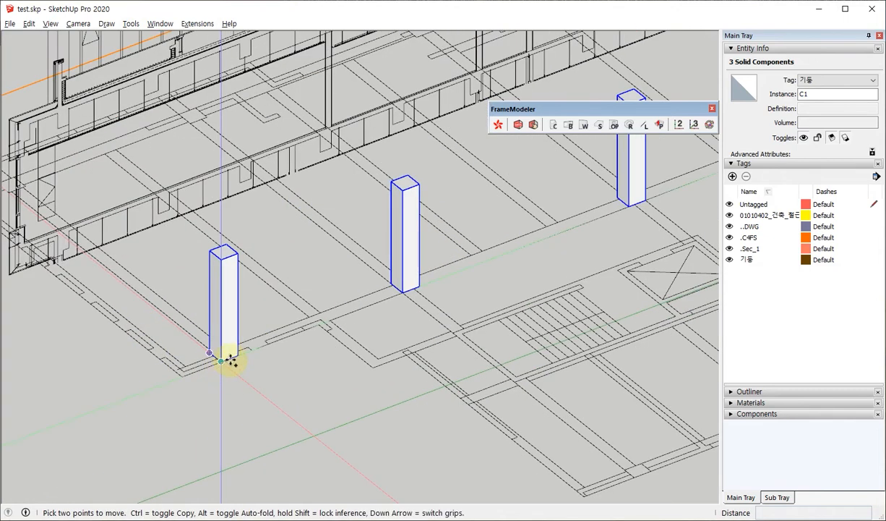
click(220, 360)
scroll(399, 420, down, 1)
scroll(400, 420, down, 2)
middle_drag(210, 319, 148, 291)
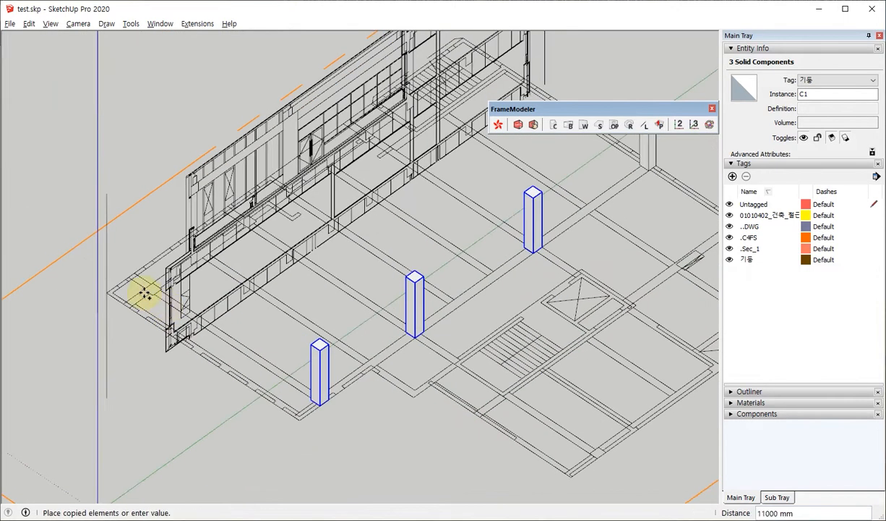
scroll(154, 289, up, 7)
click(169, 315)
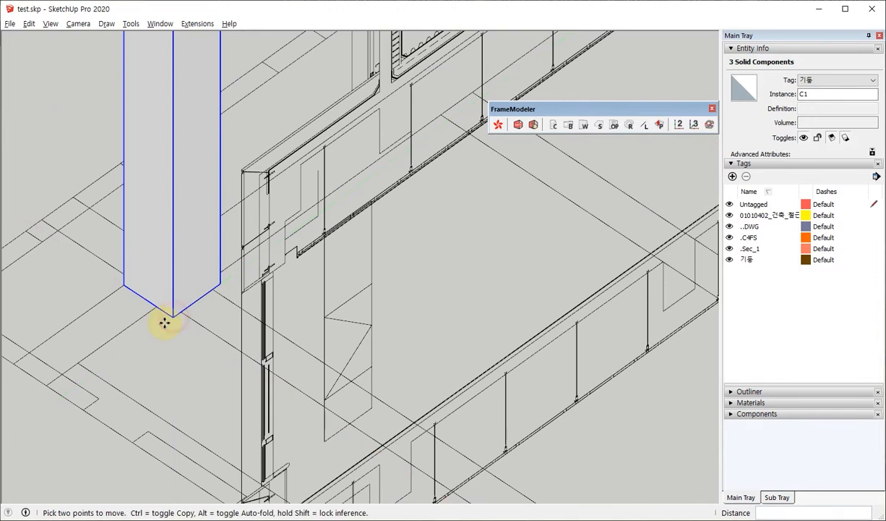
scroll(184, 323, down, 6)
scroll(186, 333, down, 5)
middle_drag(215, 313, 284, 235)
scroll(432, 290, up, 1)
click(571, 196)
click(98, 122)
Measure the beam's cross-section on the section drawing with a temporary rectangle across its outline.
scroll(419, 142, up, 4)
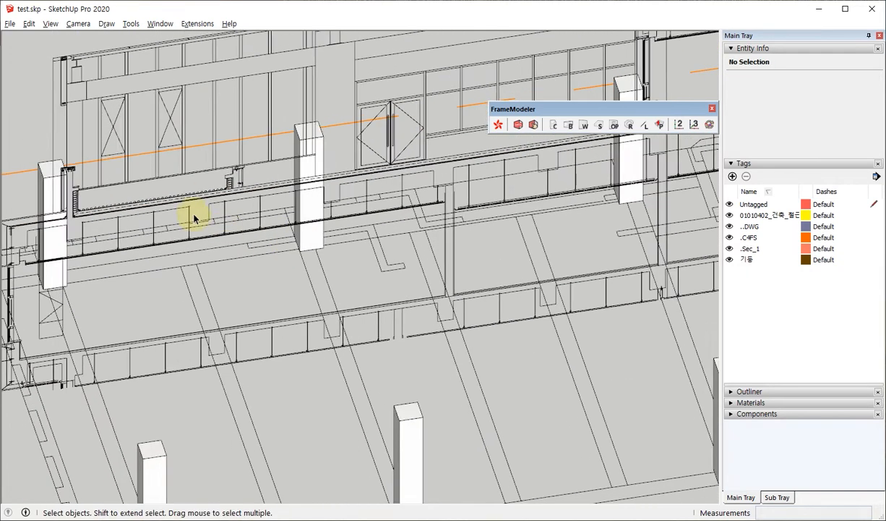
scroll(123, 245, up, 3)
middle_drag(123, 247, 306, 111)
scroll(178, 145, up, 5)
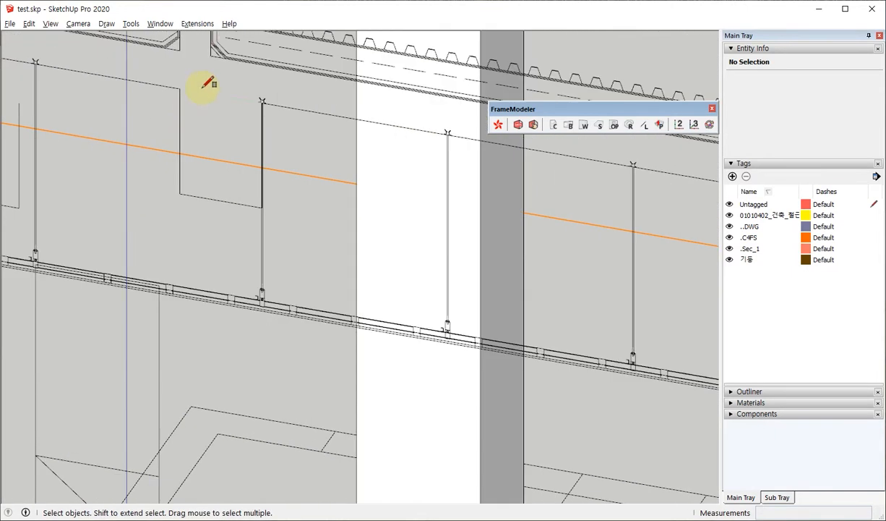
key(r)
click(180, 84)
scroll(257, 197, up, 3)
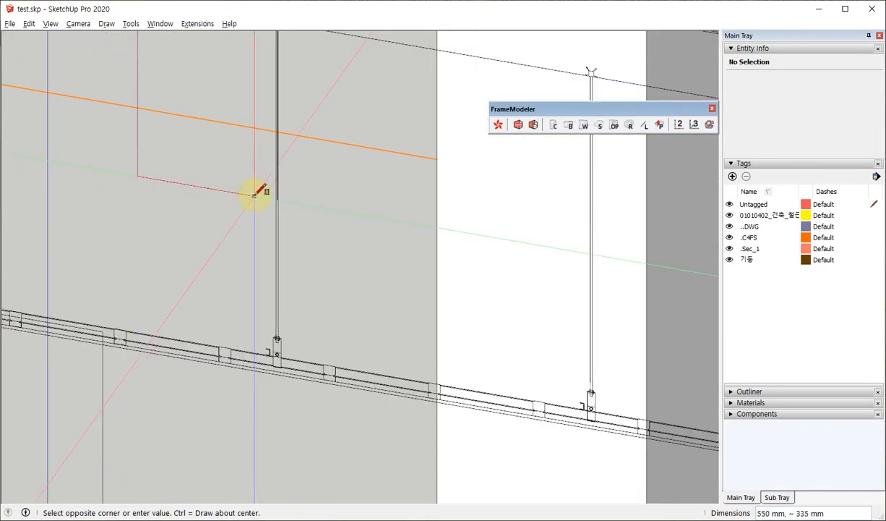
scroll(253, 194, up, 2)
scroll(254, 196, up, 4)
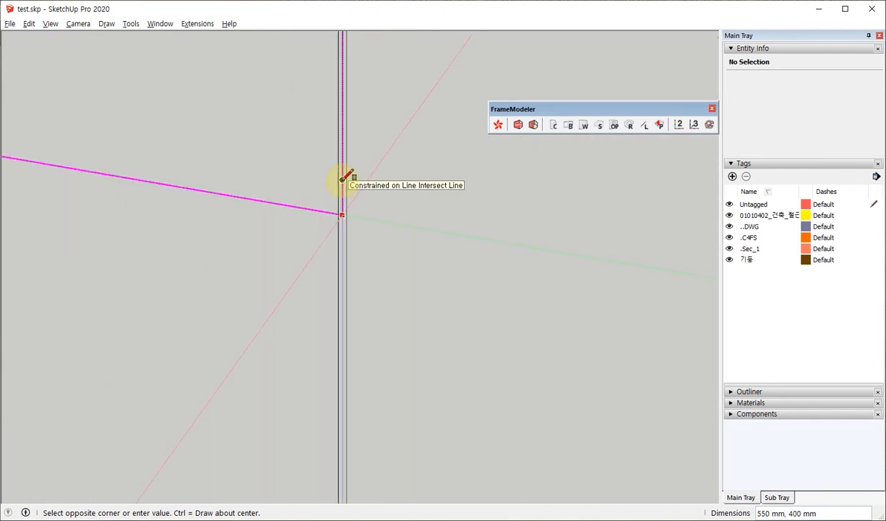
scroll(342, 179, down, 6)
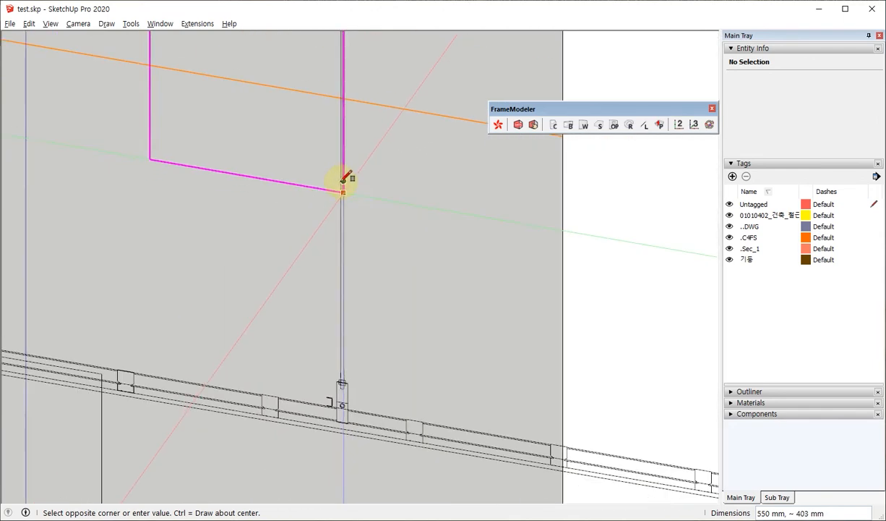
Measure the beam's bottom width with a temporary line and check the default dimensions in the Beam settings.
key(l)
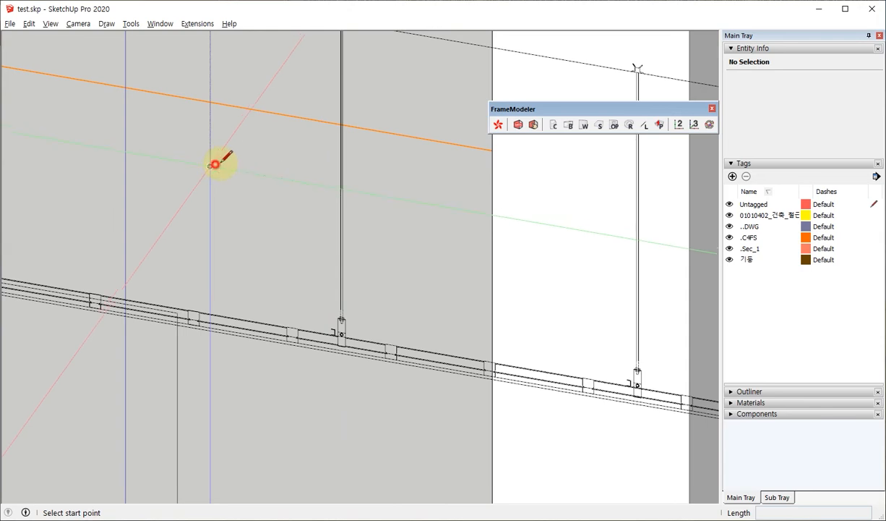
click(210, 166)
scroll(363, 175, up, 5)
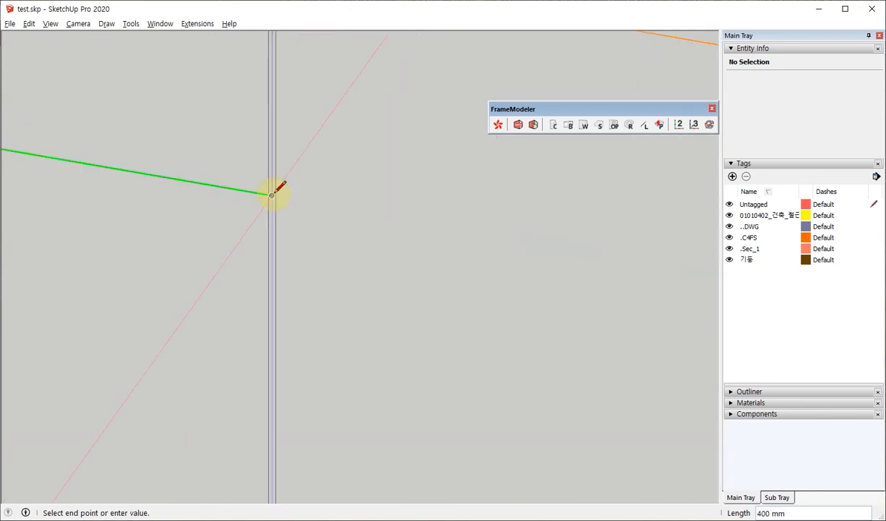
scroll(272, 194, down, 5)
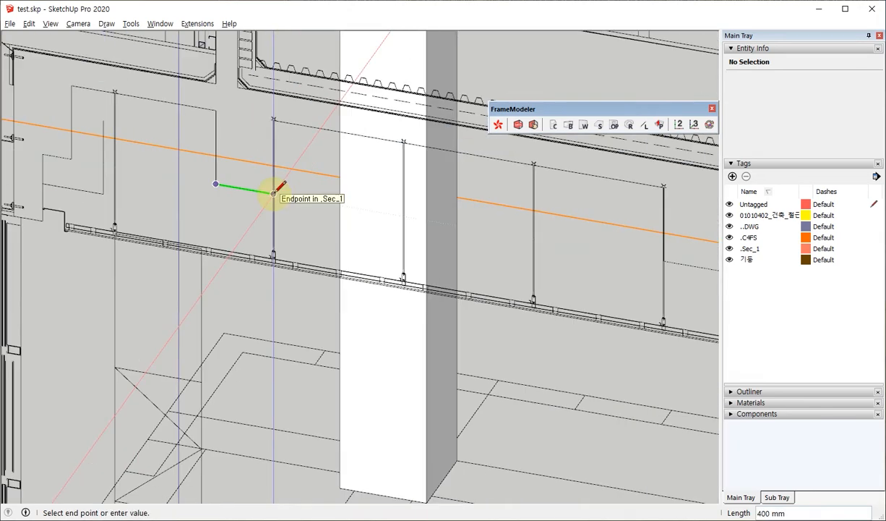
key(space)
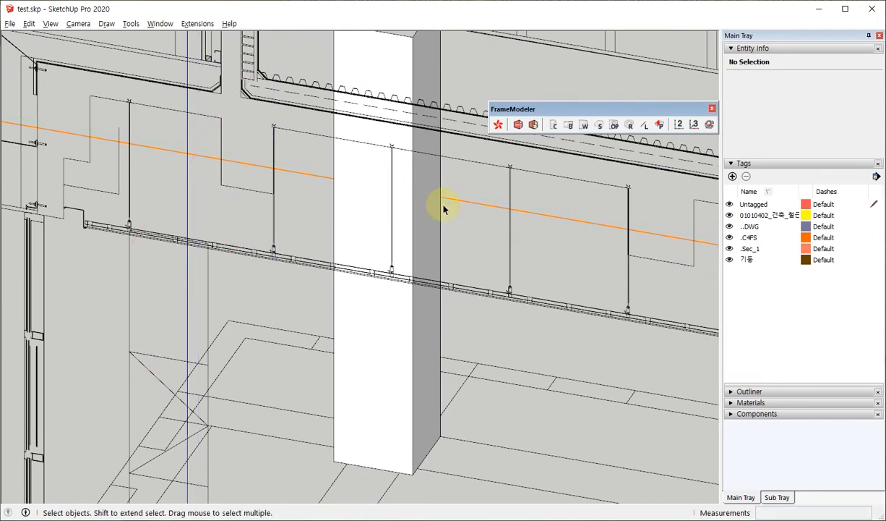
click(568, 125)
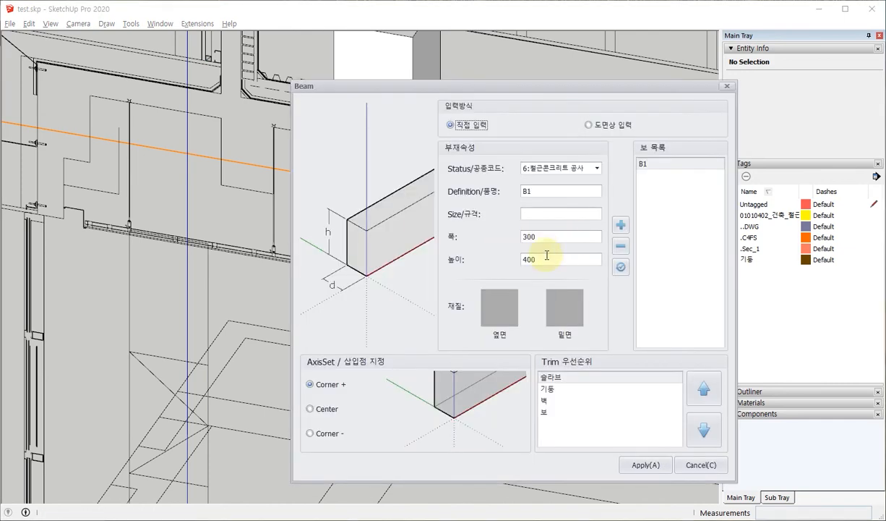
click(728, 86)
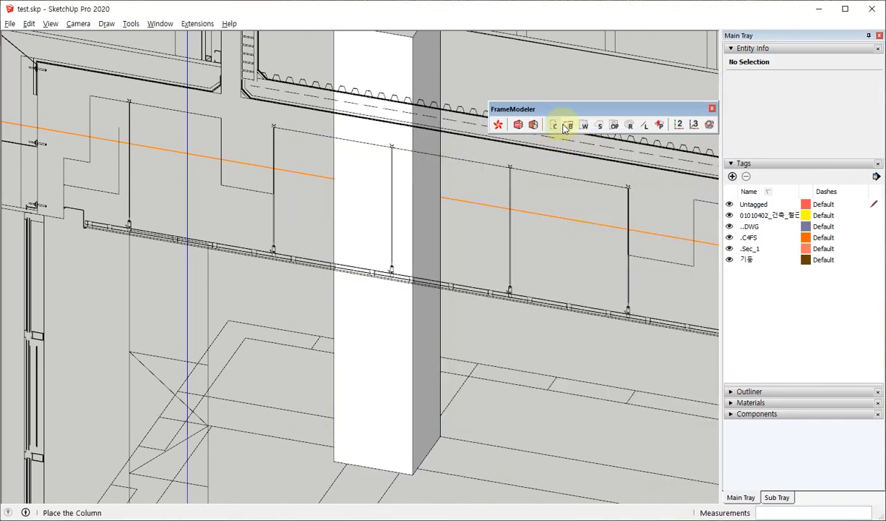
Set the B1 beam's width to 400 and height to 550 in the Beam settings and apply them.
click(570, 125)
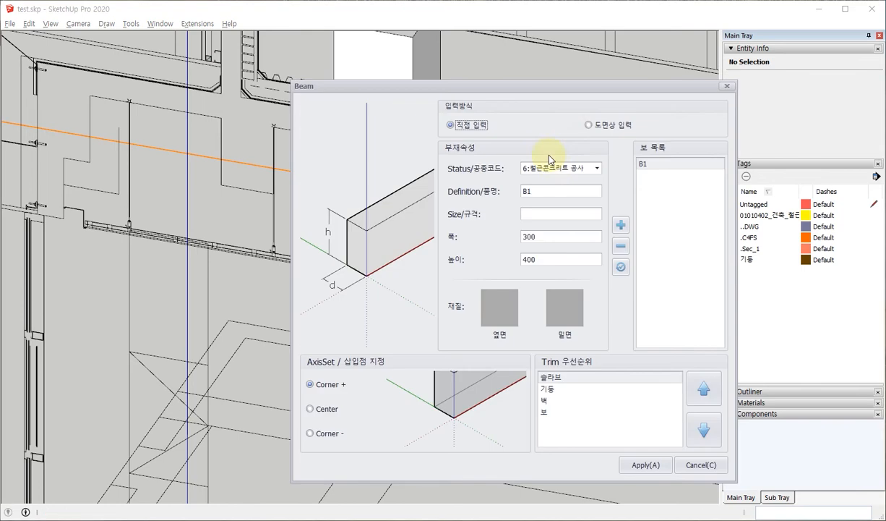
double_click(548, 238)
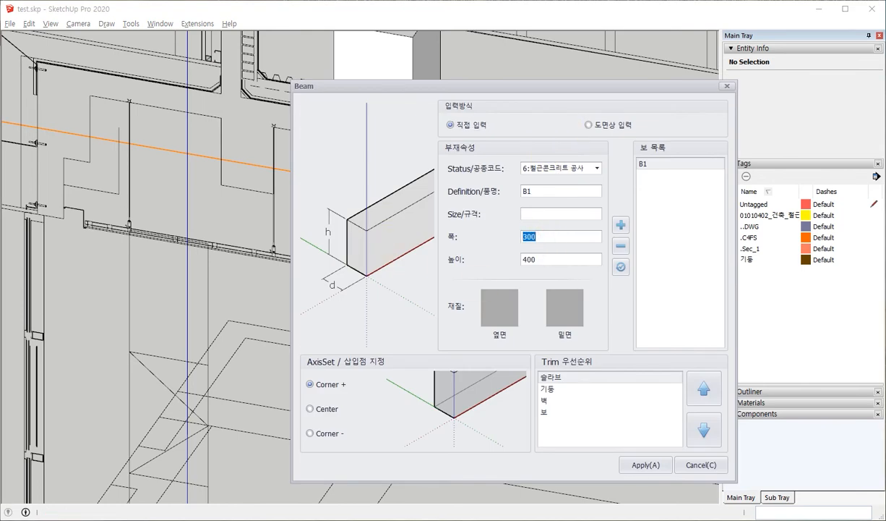
double_click(551, 258)
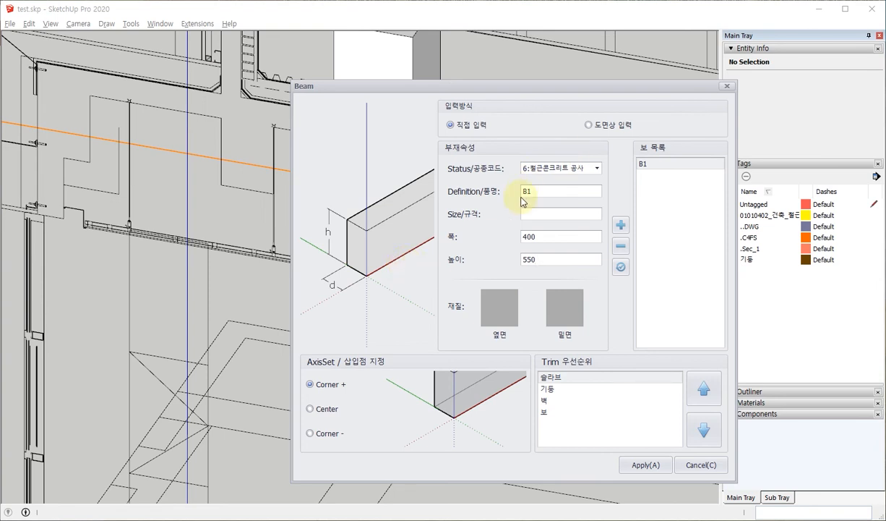
click(546, 259)
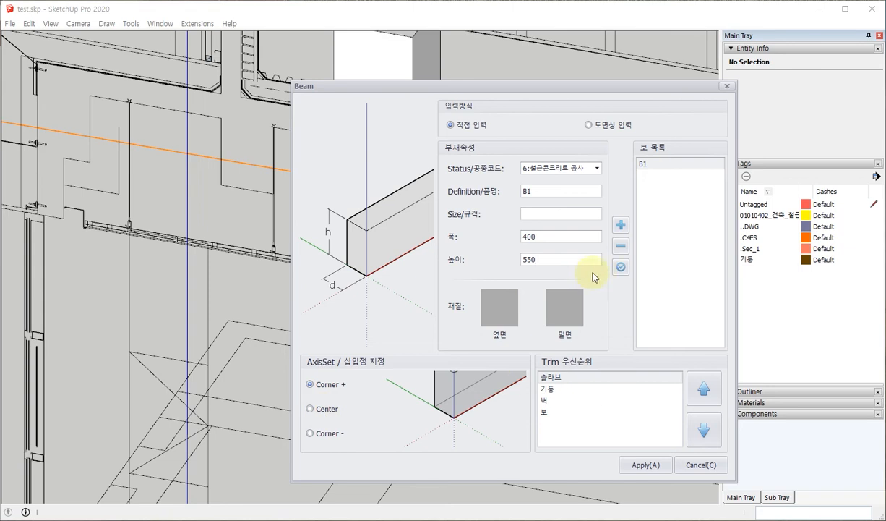
double_click(547, 258)
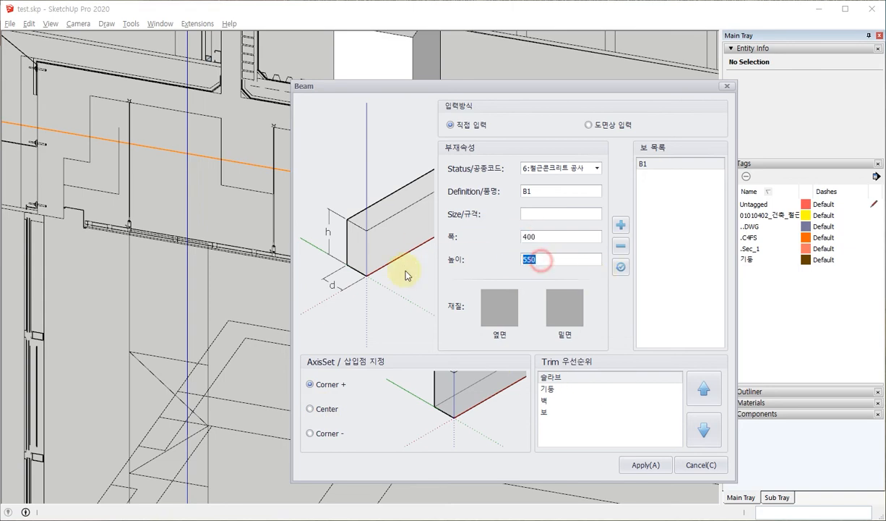
click(644, 465)
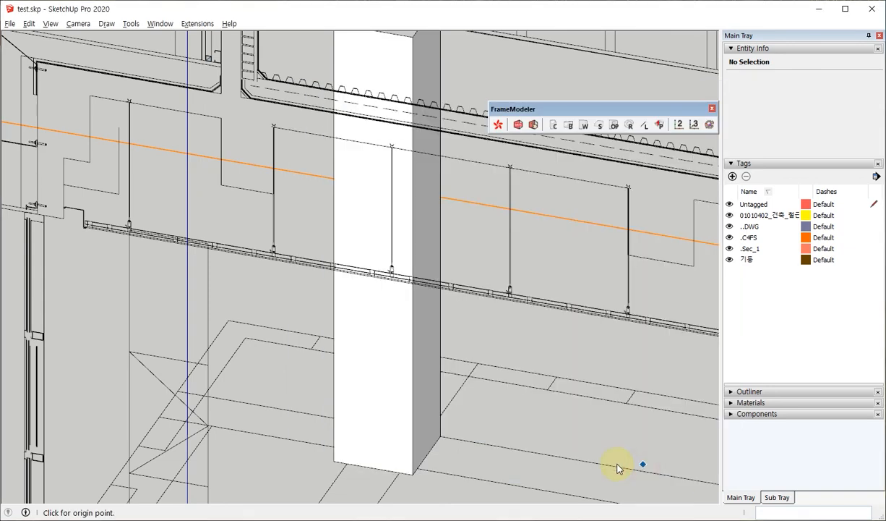
Place the B1 beam from the top corner of the near end column to the facing column across the plan.
scroll(273, 237, up, 2)
scroll(347, 272, down, 5)
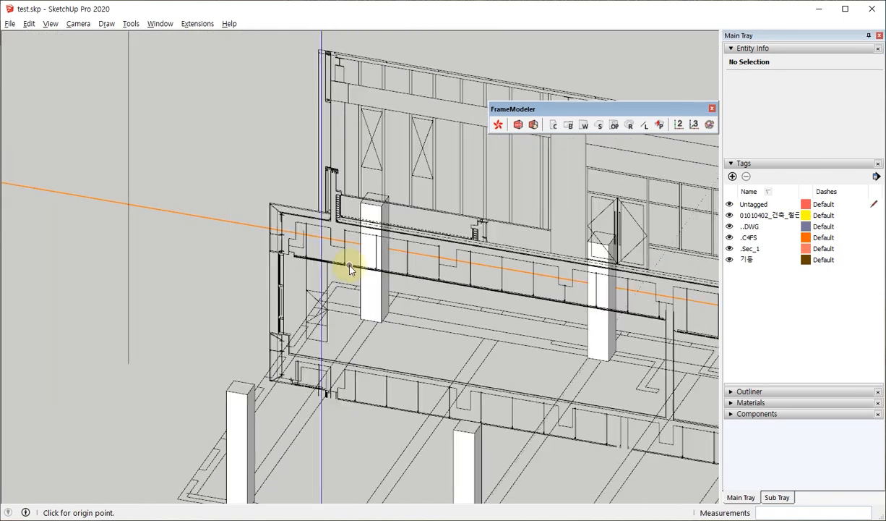
middle_drag(177, 332, 397, 354)
scroll(415, 350, up, 3)
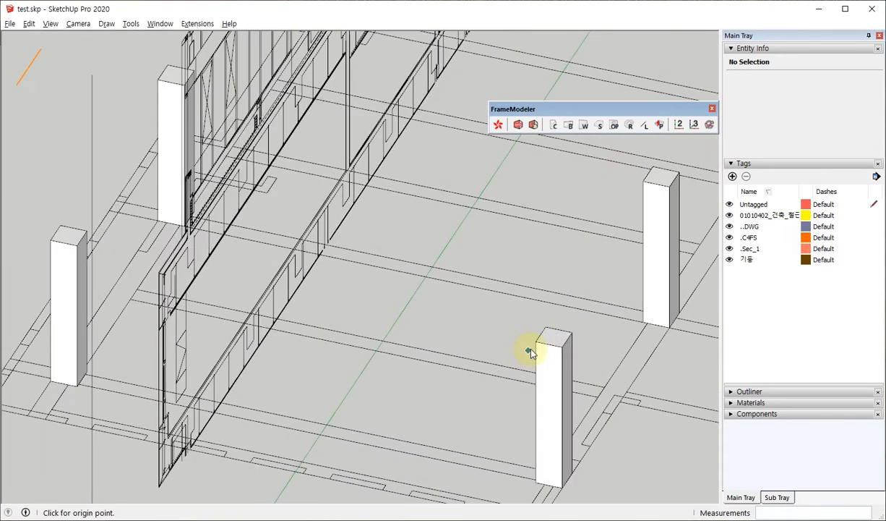
click(537, 342)
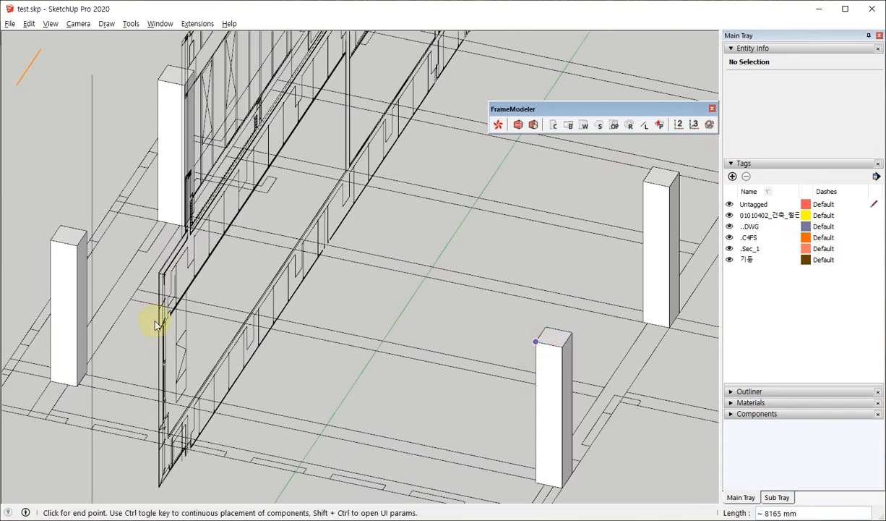
click(77, 246)
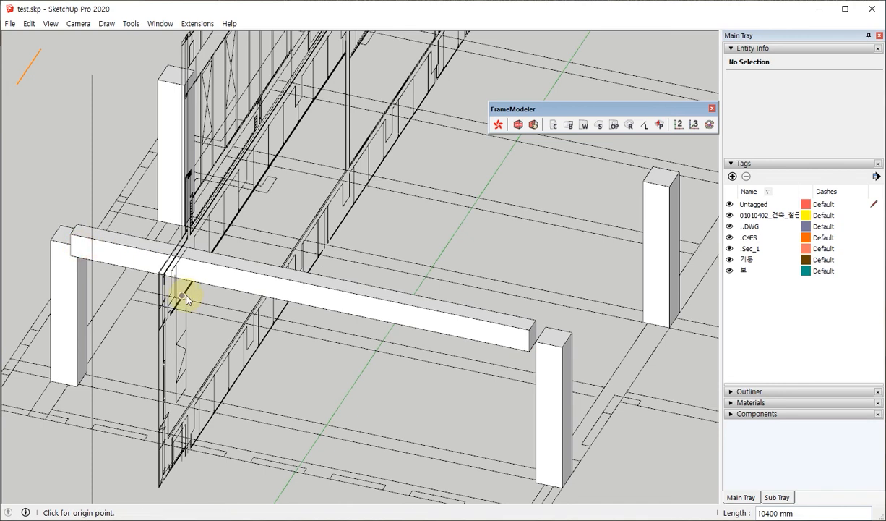
Examine how the placed beam meets the column tops and lines up with the section drawing.
middle_drag(402, 296, 208, 260)
scroll(264, 295, up, 5)
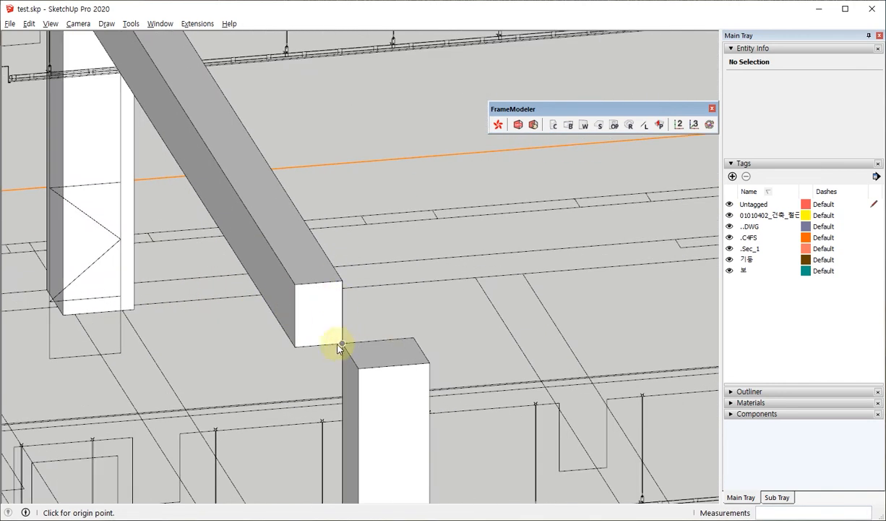
scroll(373, 369, down, 6)
middle_drag(376, 358, 292, 234)
scroll(287, 233, up, 4)
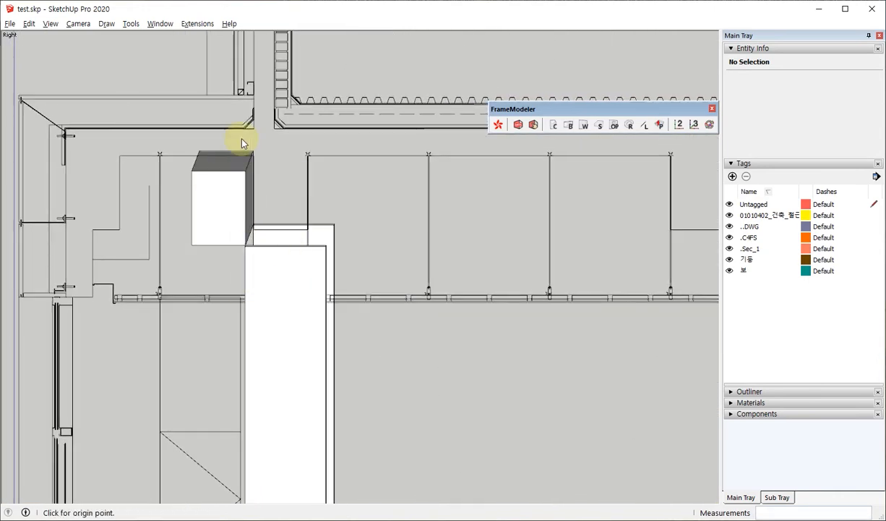
middle_drag(293, 163, 293, 212)
scroll(294, 212, down, 6)
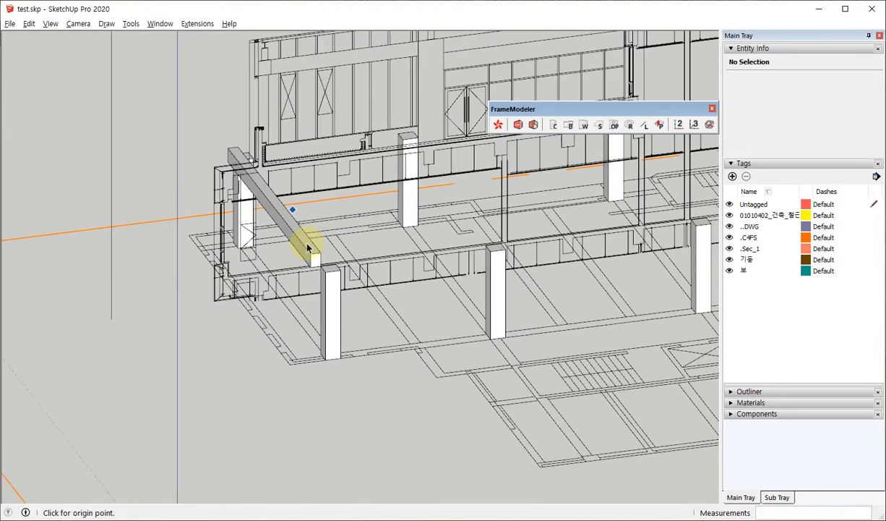
Delete the B1 beam between the two end columns.
key(space)
scroll(306, 252, up, 2)
scroll(306, 253, up, 2)
click(306, 251)
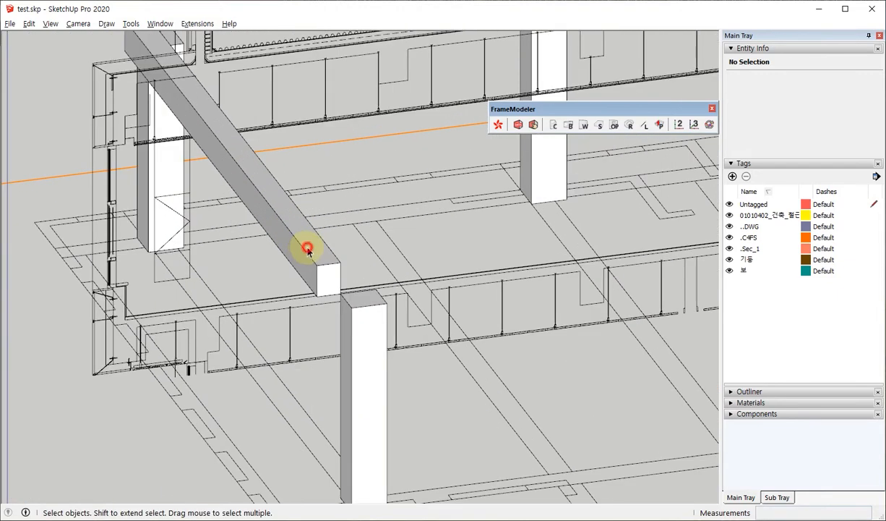
key(Delete)
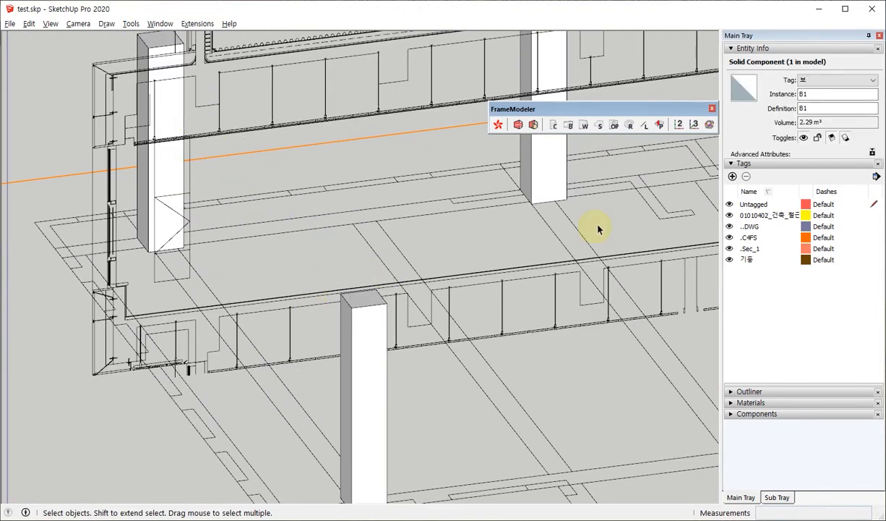
Apply the B1 beam settings again and place the beam between the two end columns, ending on the far column's back corner.
click(569, 124)
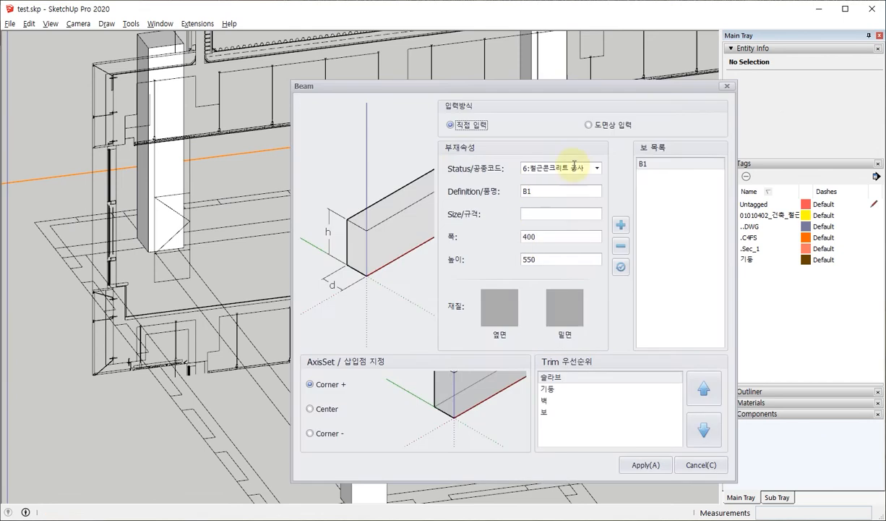
click(636, 464)
middle_drag(637, 464, 235, 194)
click(440, 335)
scroll(235, 196, up, 2)
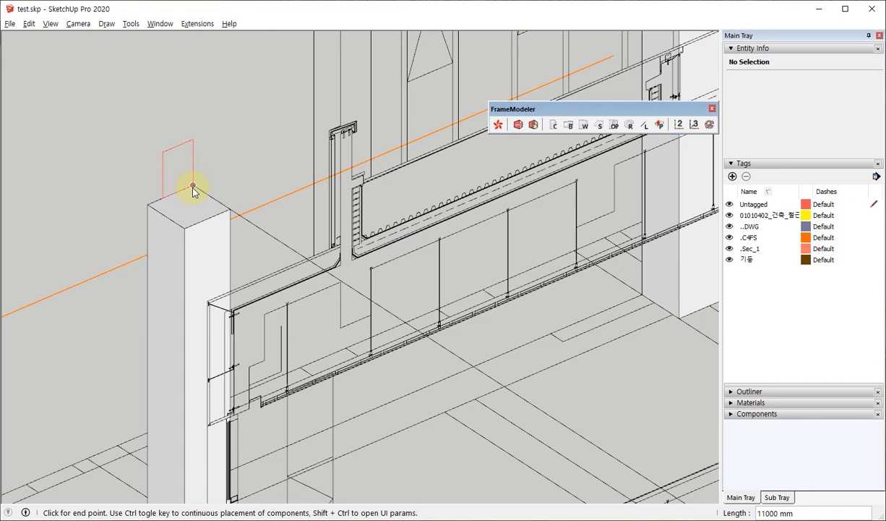
scroll(193, 189, down, 4)
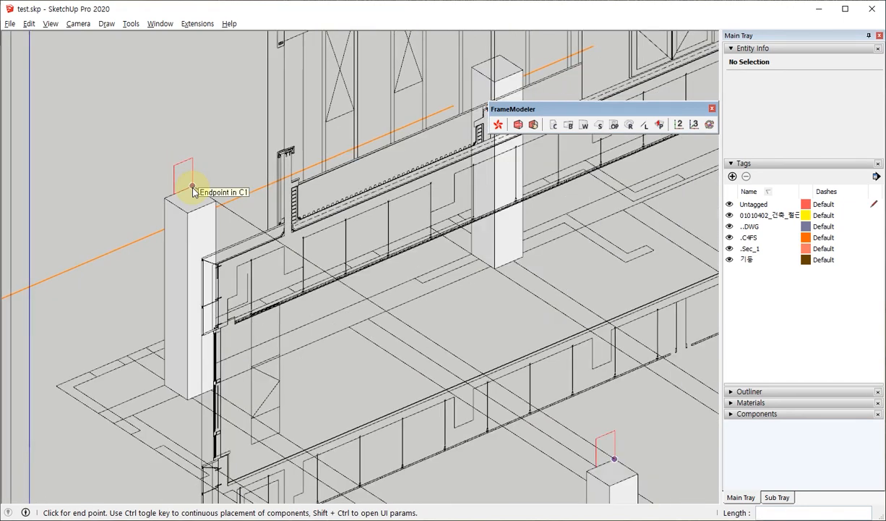
click(193, 188)
scroll(161, 160, down, 5)
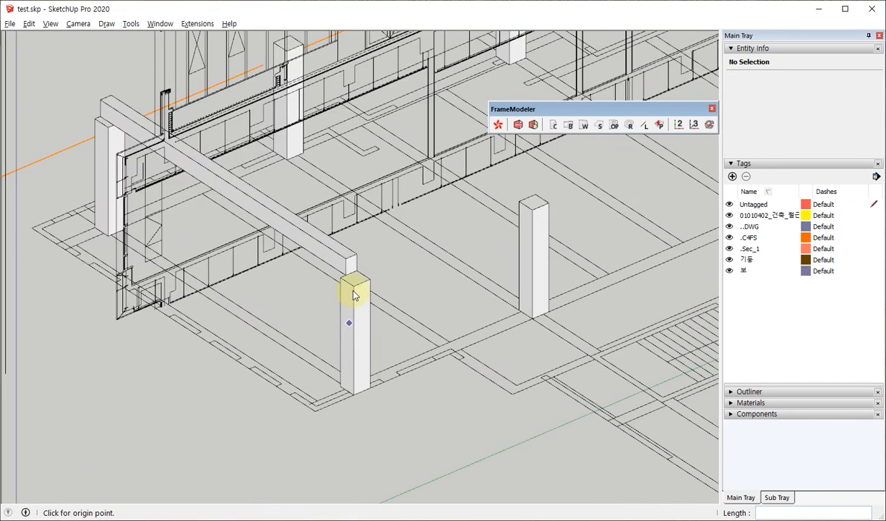
Open the beam component and extend its near end face with Push/Pull to the column's outer edge.
scroll(352, 293, up, 6)
key(space)
double_click(327, 244)
key(p)
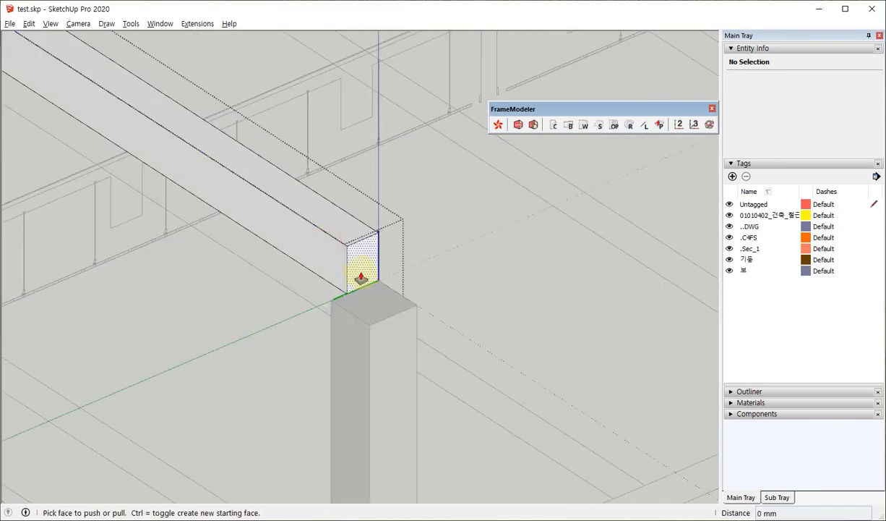
click(360, 277)
click(383, 363)
key(space)
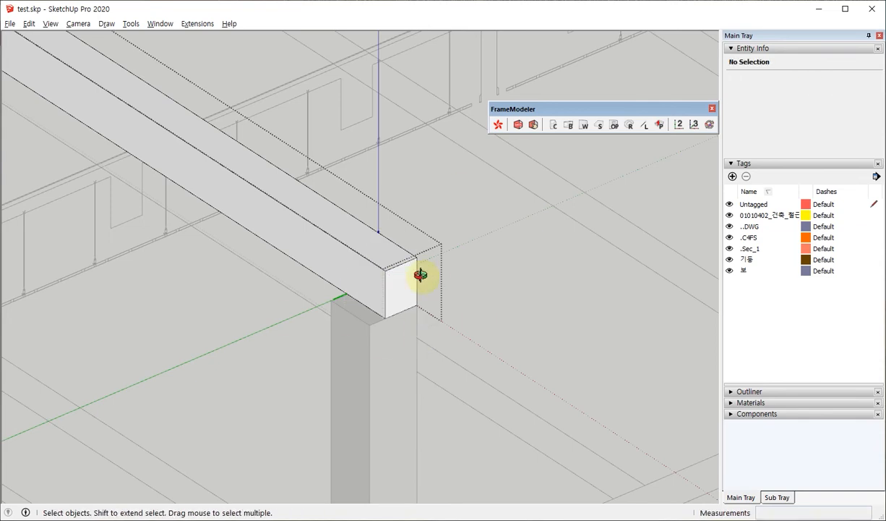
Inspect the beam's far end over the column and delete the extended beam.
middle_drag(417, 275, 323, 291)
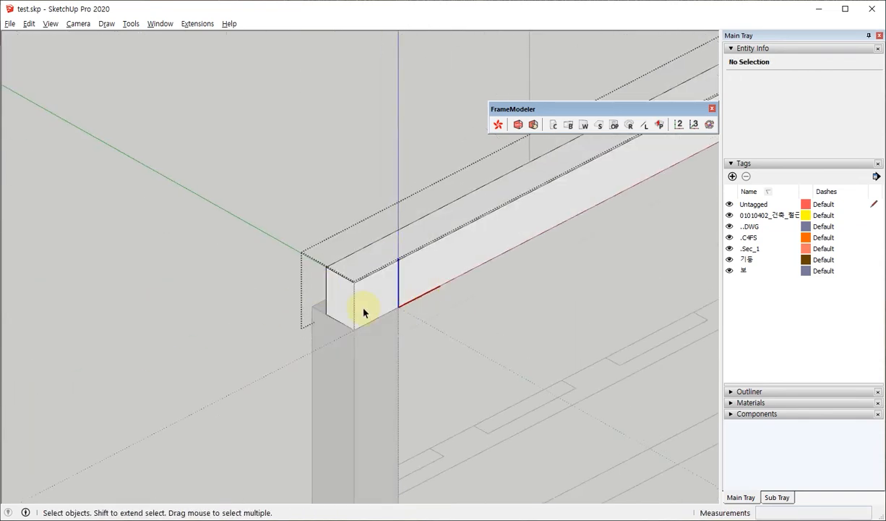
mouse_move(397, 288)
middle_down()
mouse_move(357, 265)
mouse_move(275, 279)
mouse_move(403, 284)
middle_up()
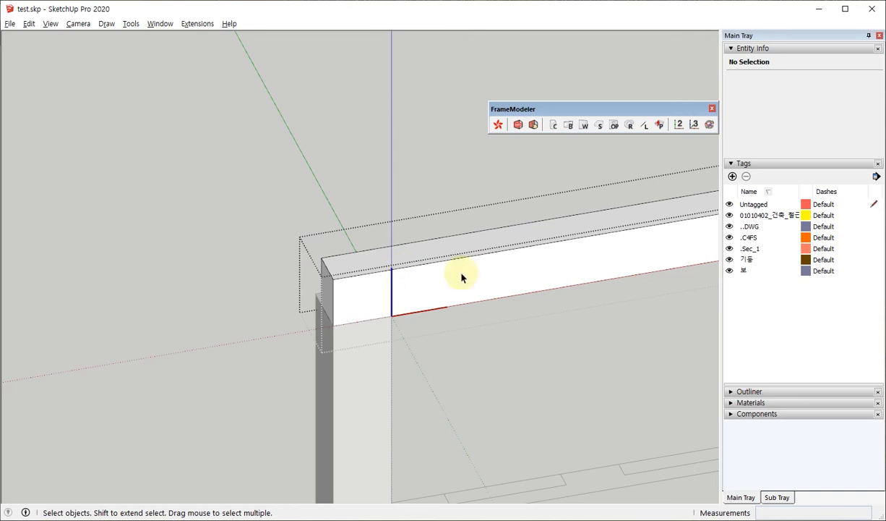
middle_drag(327, 239, 871, 242)
middle_drag(379, 246, 0, 217)
scroll(270, 239, up, 2)
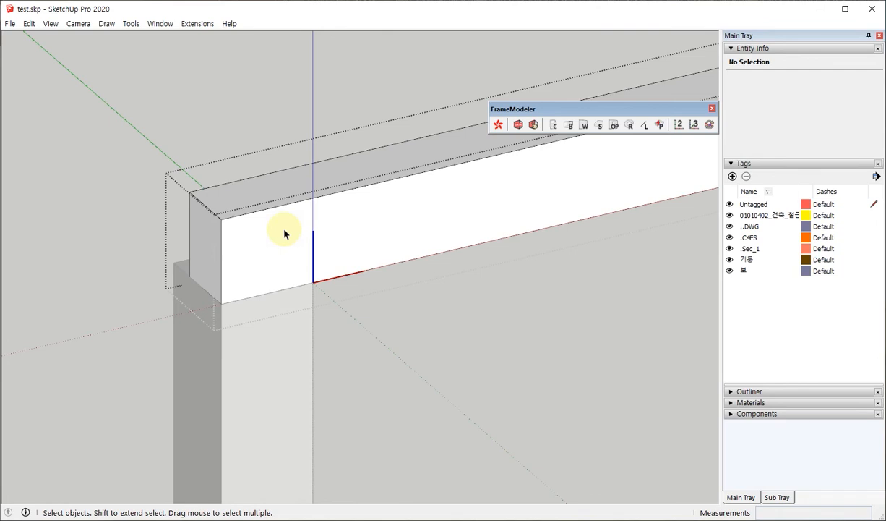
scroll(285, 233, down, 8)
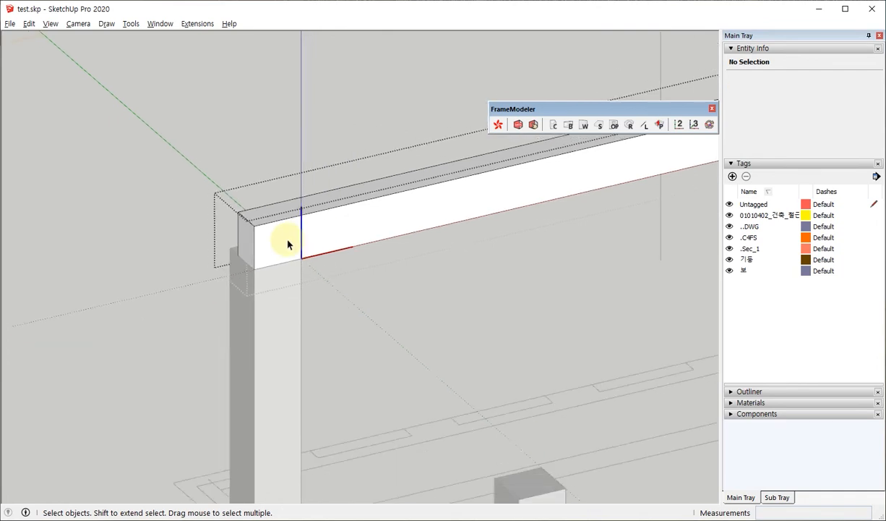
click(316, 239)
middle_drag(244, 273, 432, 277)
key(Delete)
Apply the B1 beam settings and place the beam across the tops of the two end columns, corner to corner.
click(570, 127)
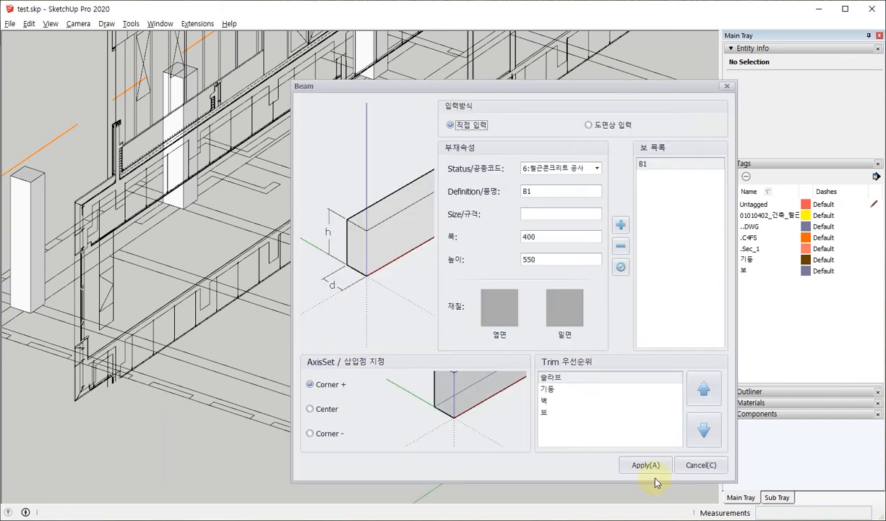
click(649, 467)
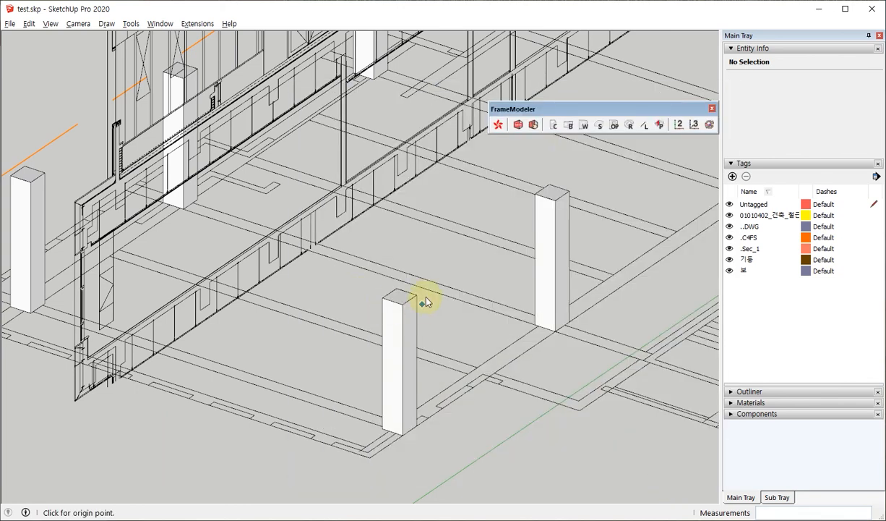
click(453, 307)
scroll(33, 141, up, 3)
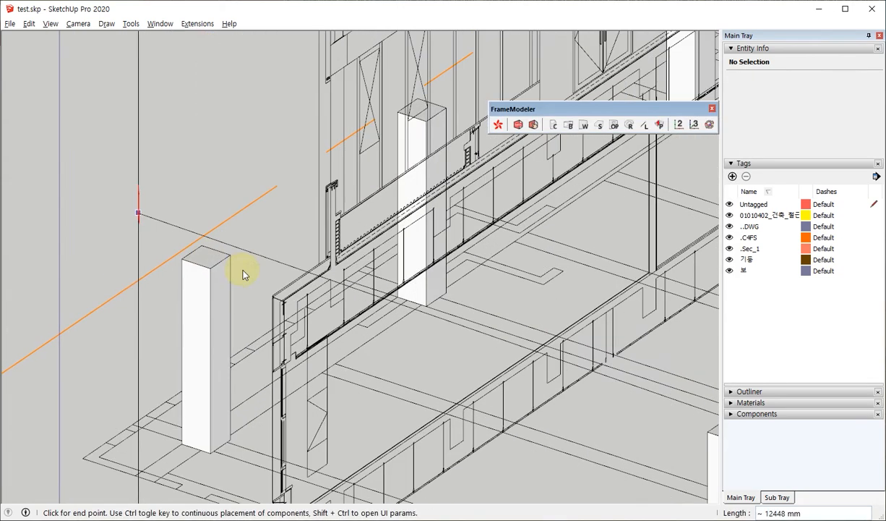
click(230, 259)
scroll(197, 186, down, 5)
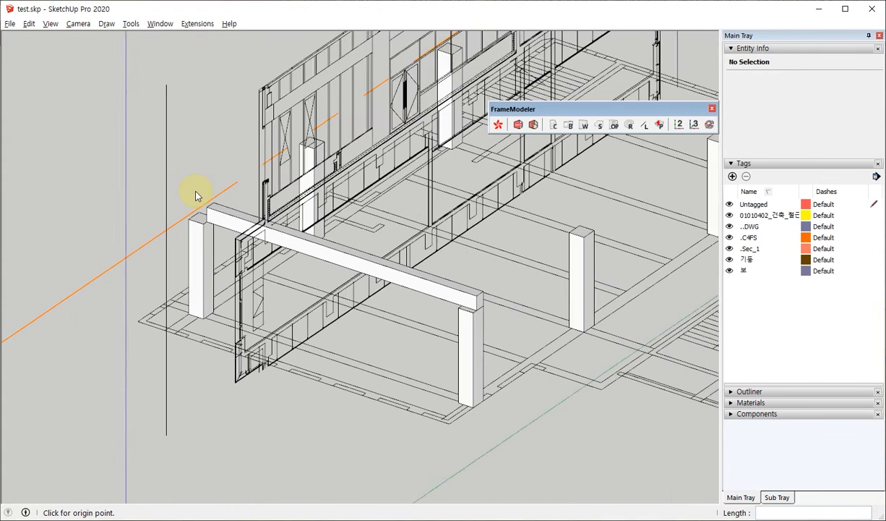
Move the B1 beam 200 mm sideways across the column tops, starting from its lower end corner.
middle_drag(418, 324, 402, 336)
scroll(415, 292, up, 3)
key(space)
click(418, 291)
scroll(420, 311, up, 3)
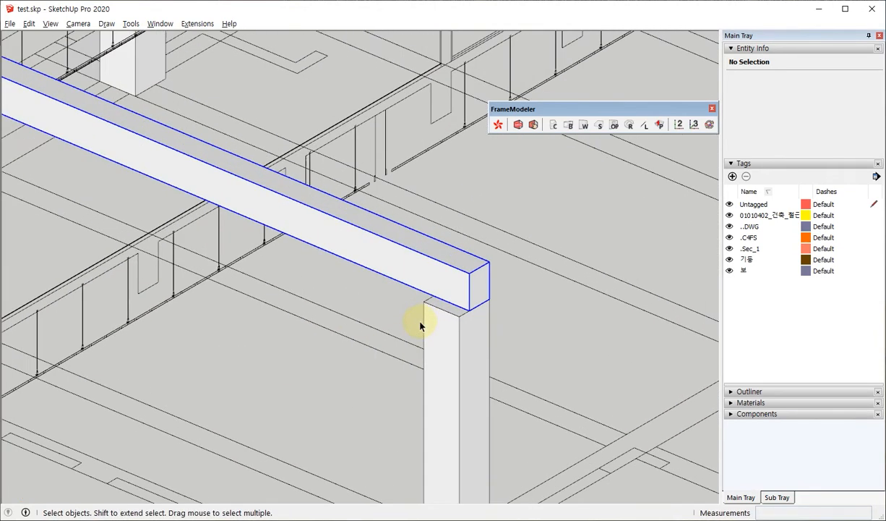
key(m)
click(482, 308)
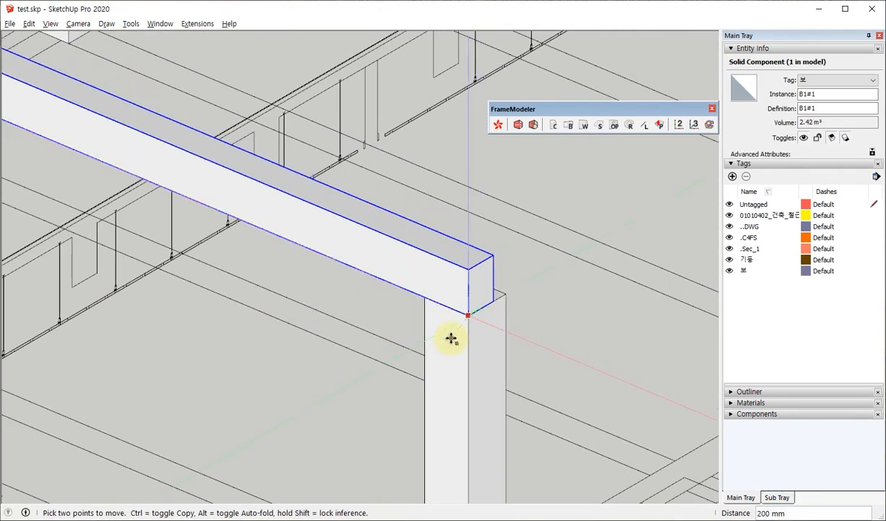
click(451, 338)
key(space)
Measure the beam cross-section at the second column on the section drawing with a temporary rectangle.
scroll(478, 362, down, 6)
middle_drag(393, 304, 410, 358)
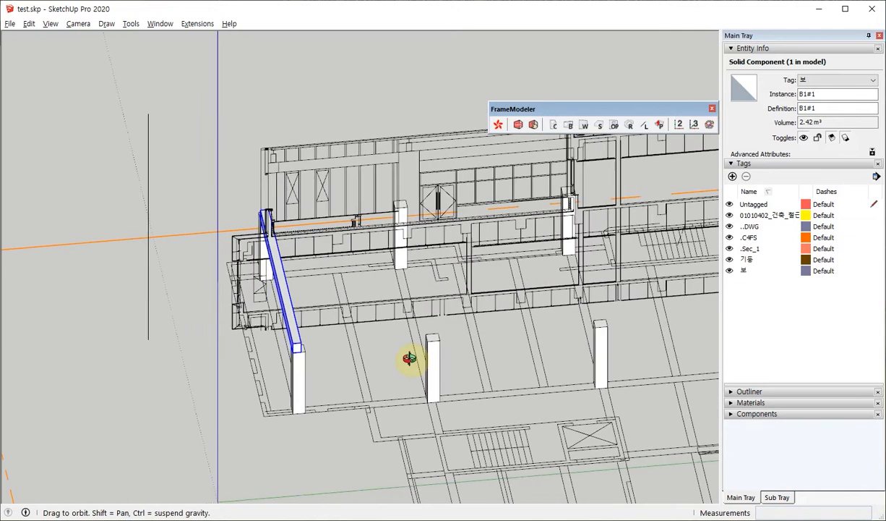
scroll(451, 234, up, 8)
scroll(430, 221, up, 3)
key(r)
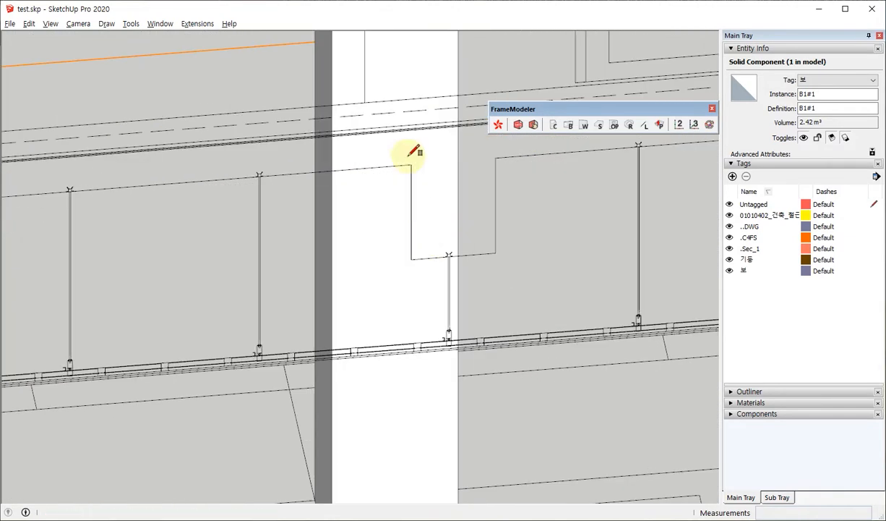
click(411, 165)
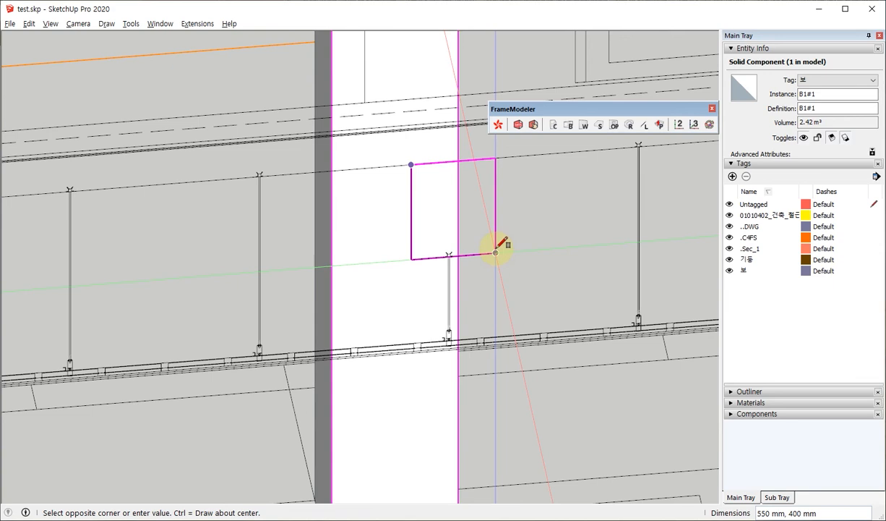
key(space)
scroll(427, 147, down, 5)
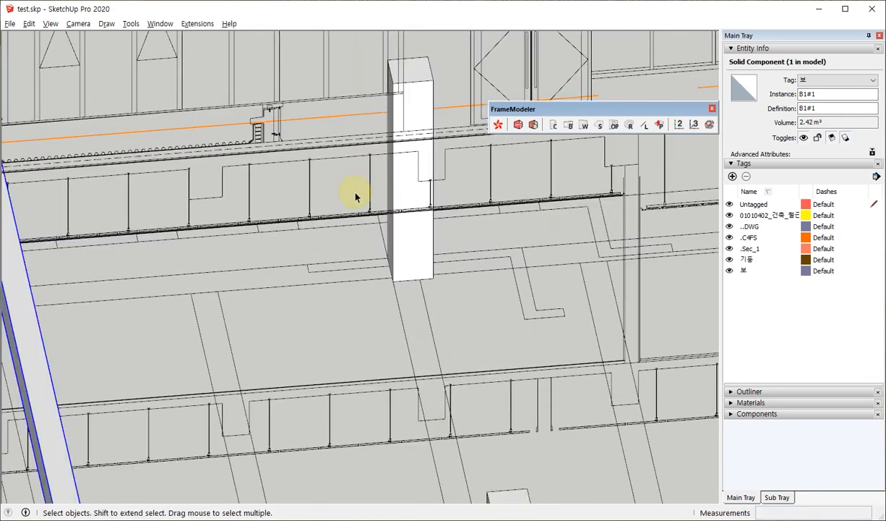
Try placing a separate B1 beam across the tops of the second pair of columns and delete it.
middle_drag(356, 195, 499, 267)
click(568, 126)
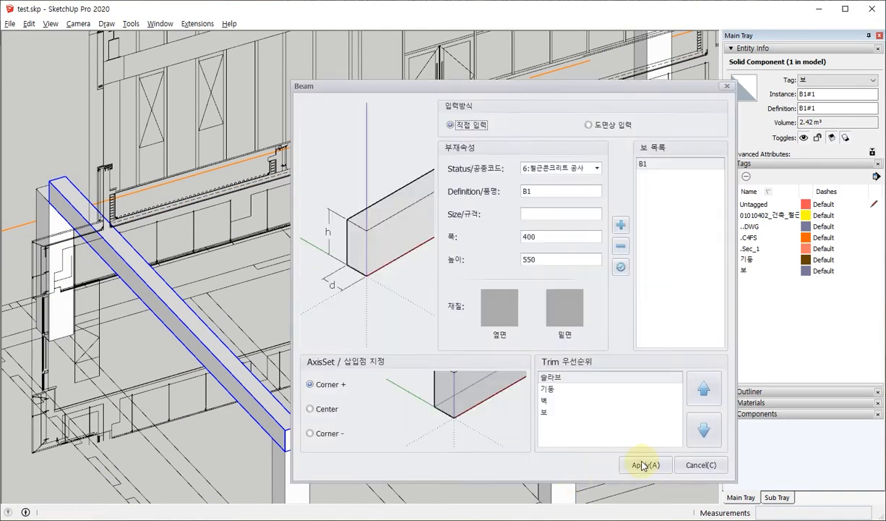
click(643, 465)
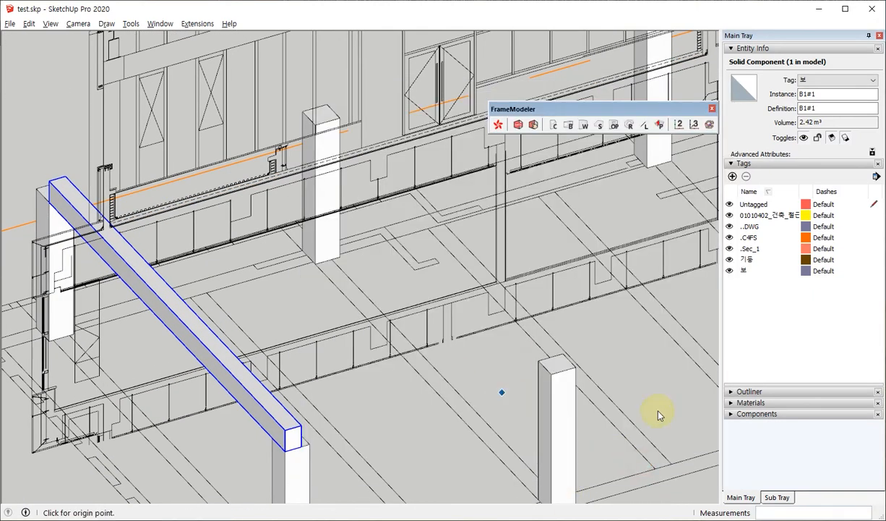
click(568, 365)
scroll(297, 85, up, 2)
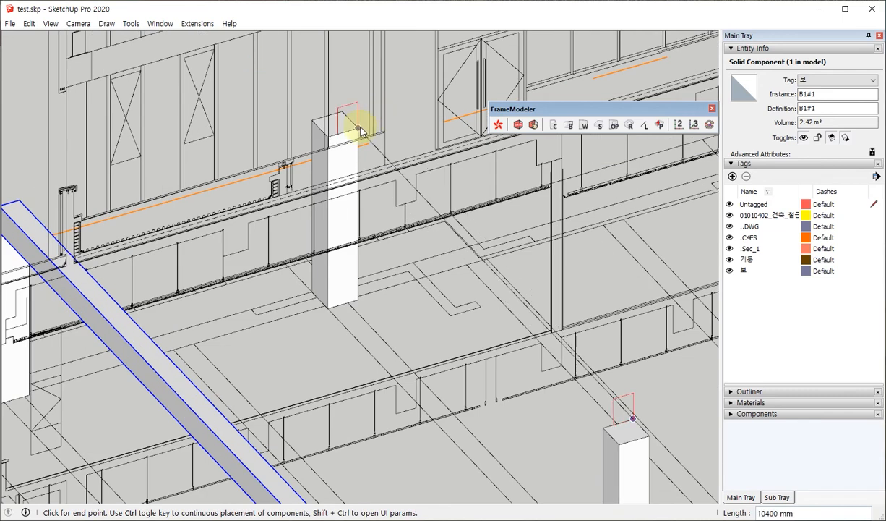
click(357, 131)
scroll(352, 124, down, 4)
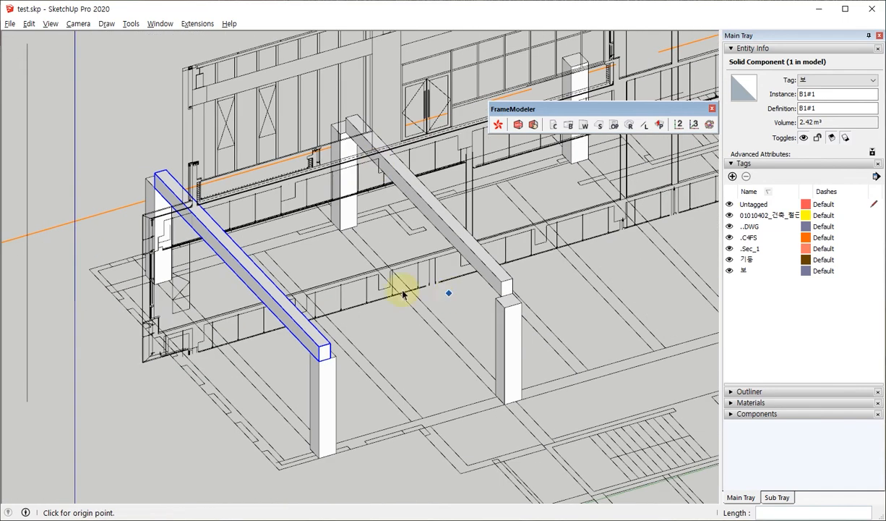
middle_drag(402, 290, 534, 247)
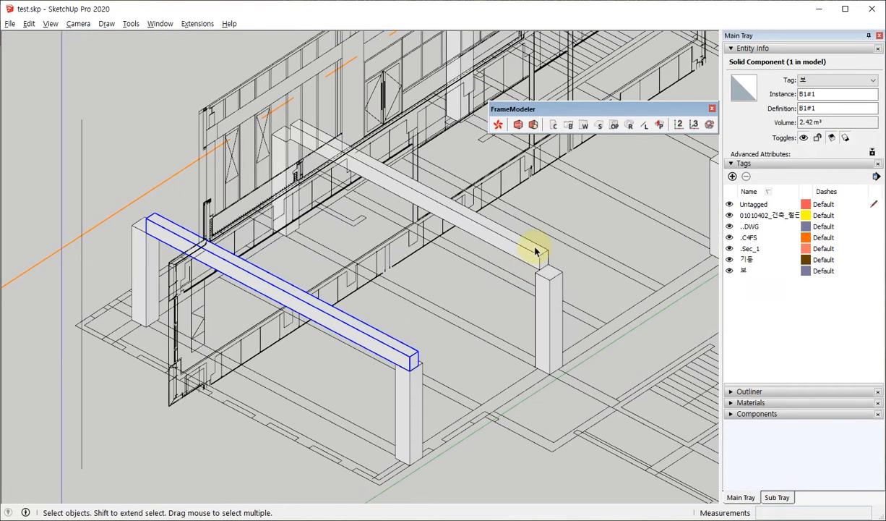
click(513, 237)
key(Delete)
Copy the existing B1 beam onto the second pair of columns, using matching column base corners as reference points.
click(372, 334)
middle_drag(461, 341, 408, 349)
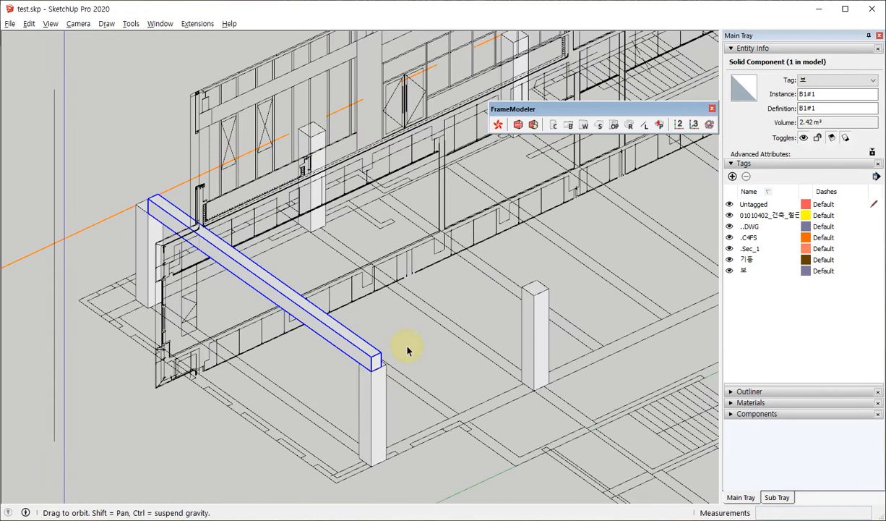
key(m)
key(ctrl)
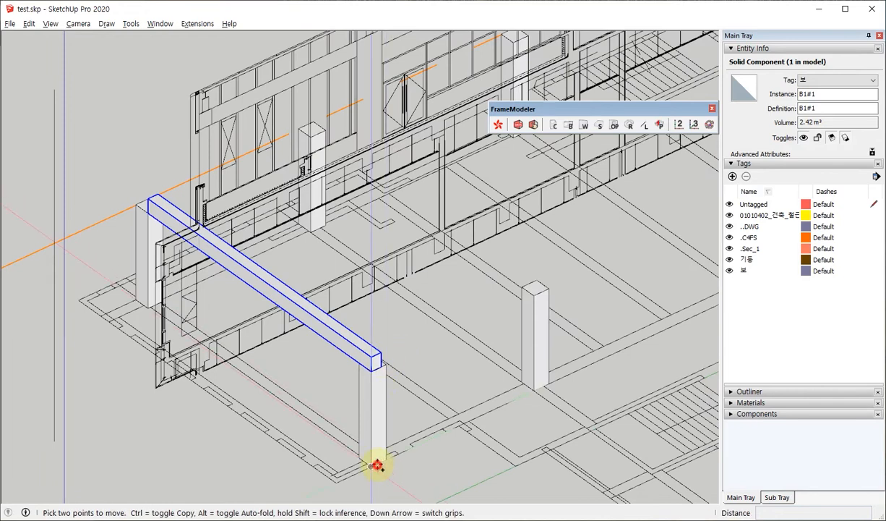
click(371, 465)
click(532, 388)
middle_drag(372, 368, 181, 266)
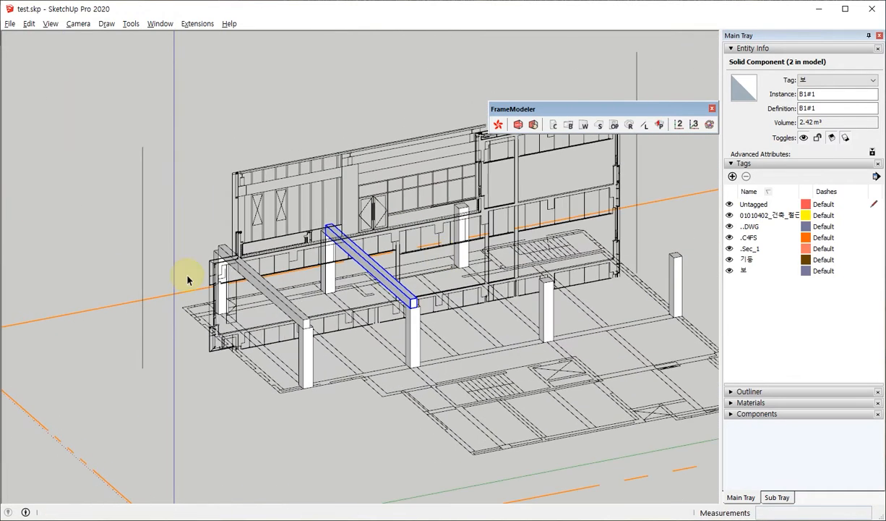
Set the height of wall W1 to 3600 with direct input and apply the wall settings.
middle_drag(352, 257, 475, 311)
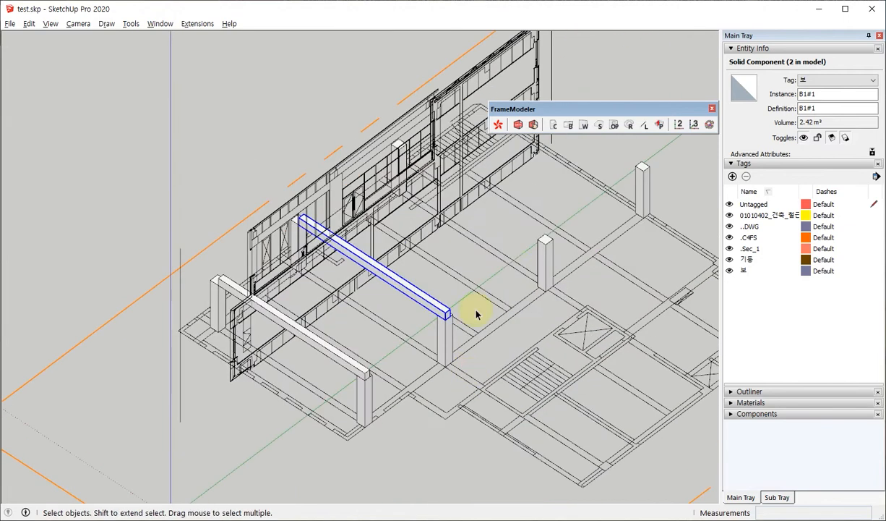
click(582, 126)
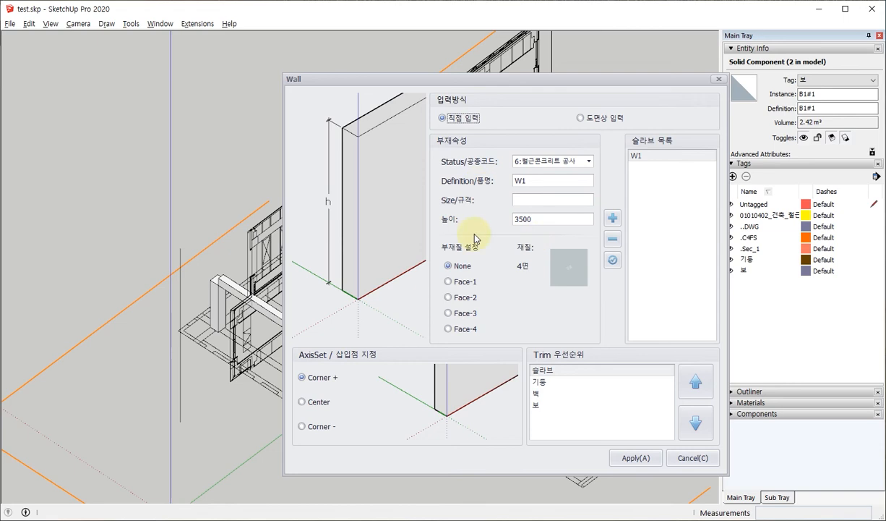
double_click(550, 219)
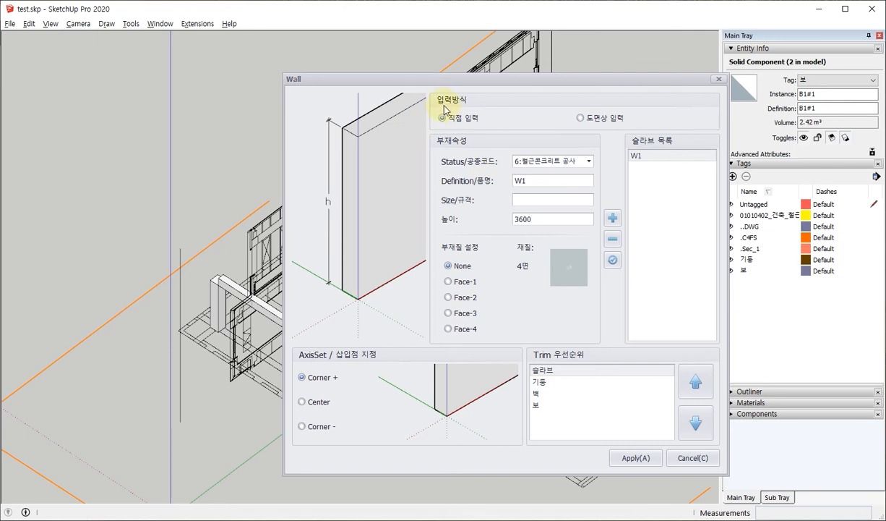
click(635, 457)
Place the W1 wall from the end column's base to the outer plan corner, picking its 400 mm thickness from the drawing.
scroll(425, 353, down, 4)
scroll(427, 326, up, 6)
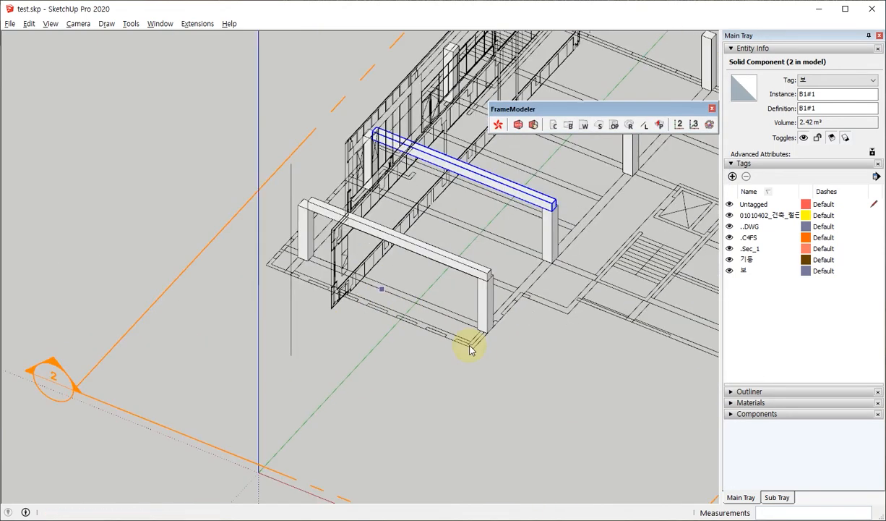
middle_drag(481, 346, 608, 350)
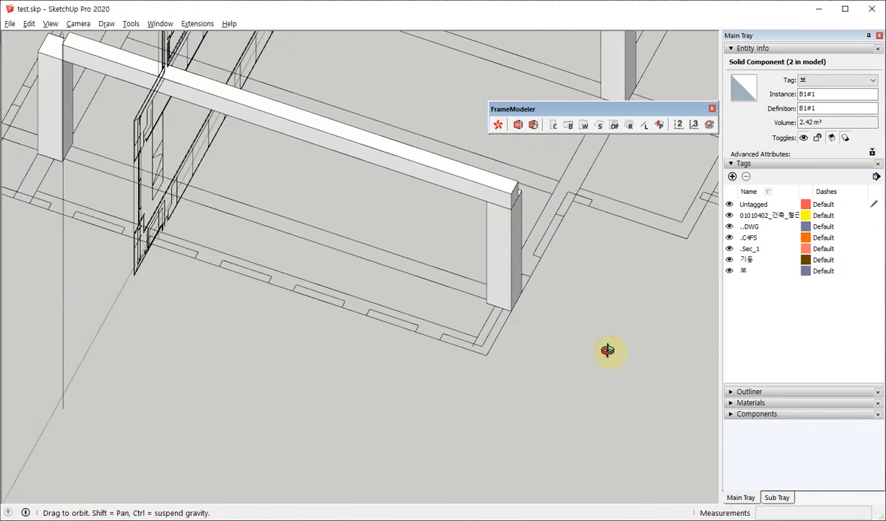
scroll(341, 369, down, 2)
scroll(449, 351, up, 6)
middle_drag(449, 351, 635, 328)
scroll(266, 375, up, 5)
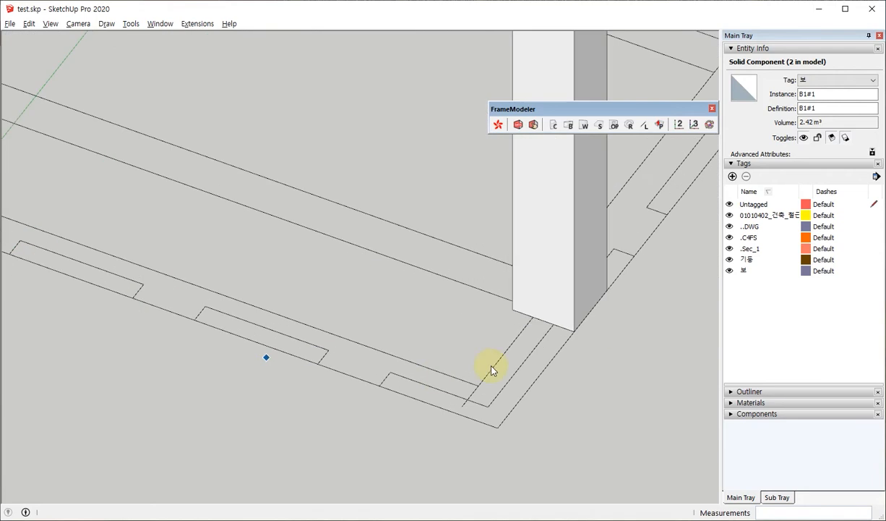
click(533, 317)
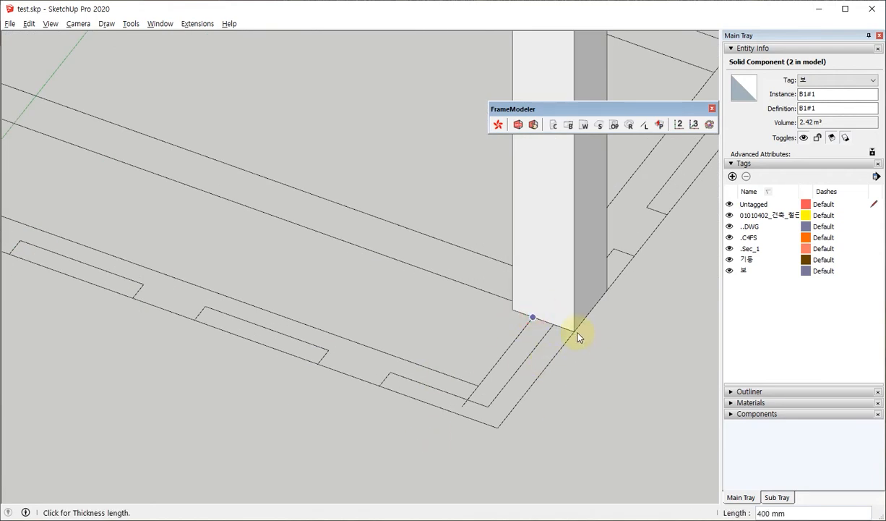
click(575, 332)
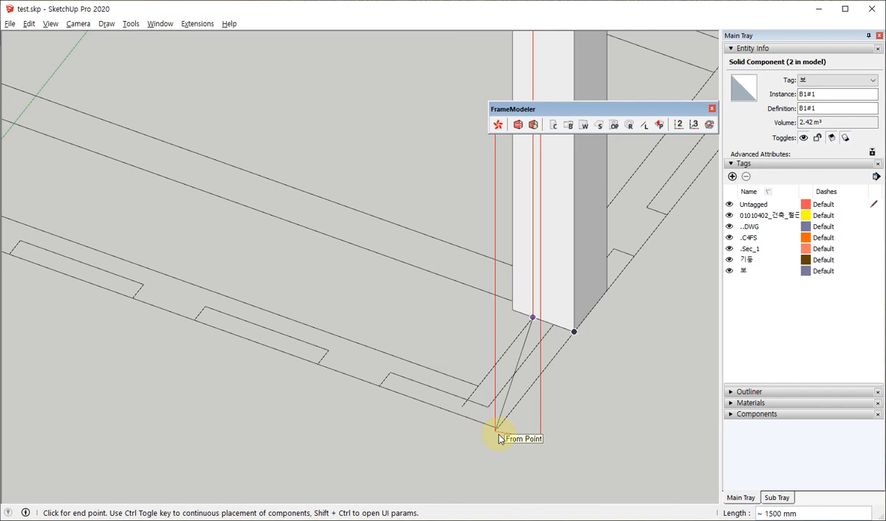
click(457, 413)
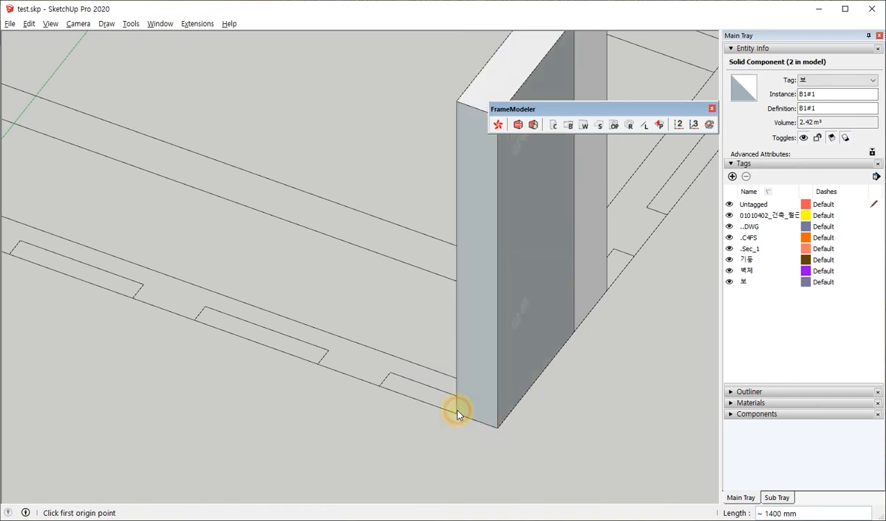
Inspect the new W1 wall beside the end column and delete it.
middle_drag(457, 413, 526, 371)
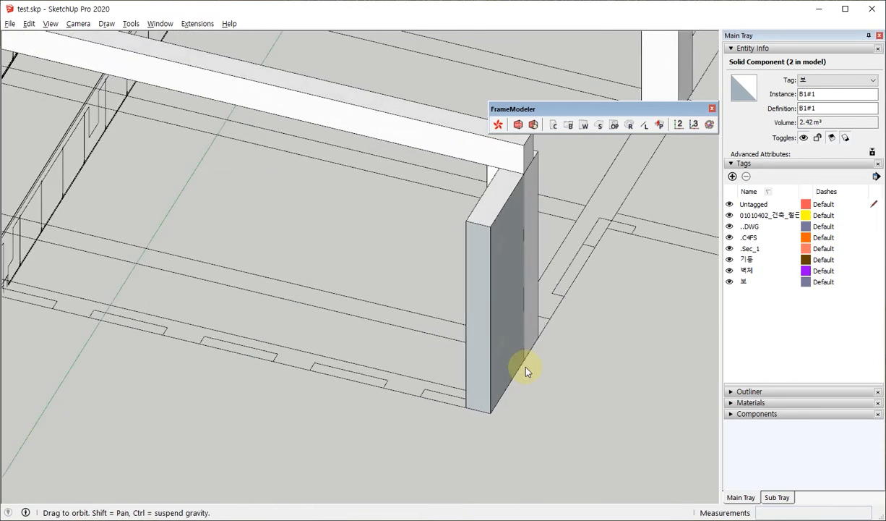
scroll(525, 371, up, 3)
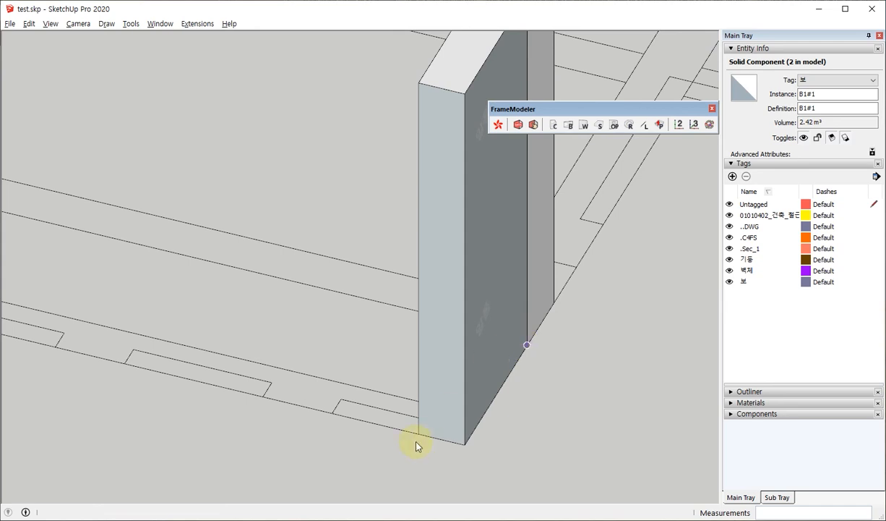
scroll(455, 423, down, 3)
scroll(455, 425, down, 3)
scroll(397, 340, down, 2)
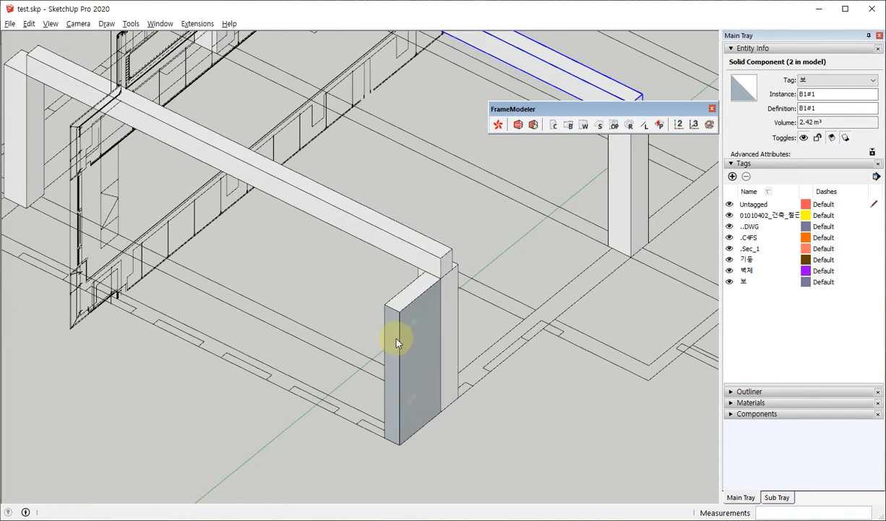
click(397, 334)
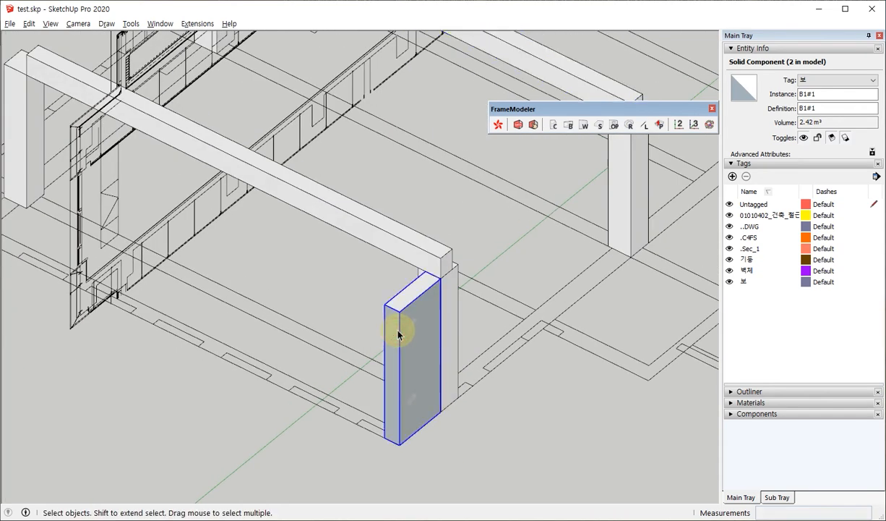
Apply the 3600 high W1 settings again and place the wall from the end column to the outer plan corner.
click(584, 125)
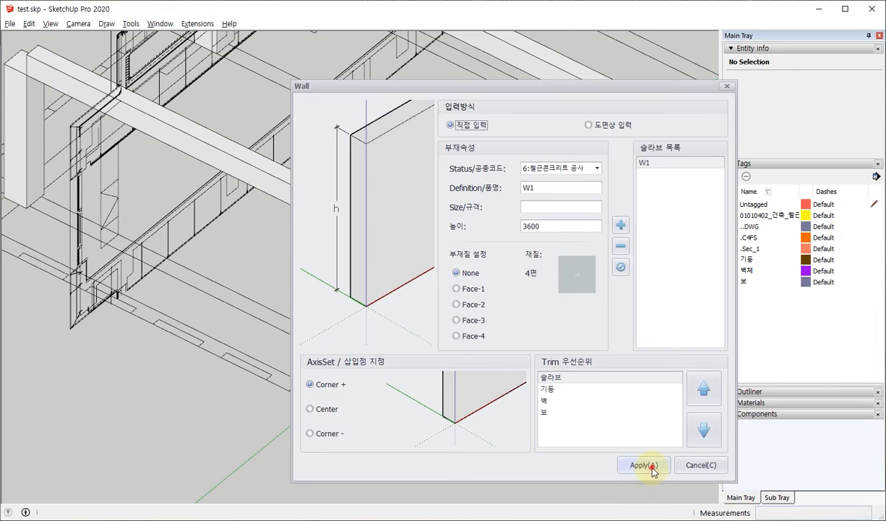
click(643, 465)
scroll(418, 427, up, 5)
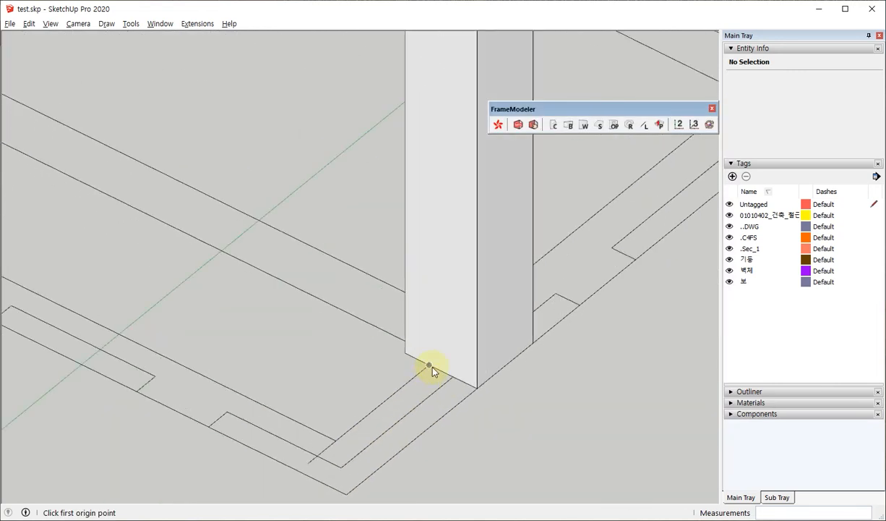
click(429, 365)
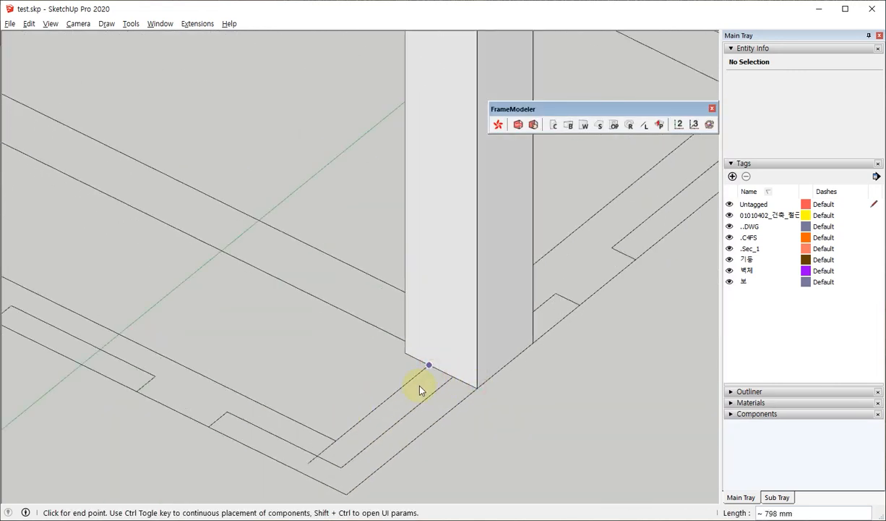
click(299, 472)
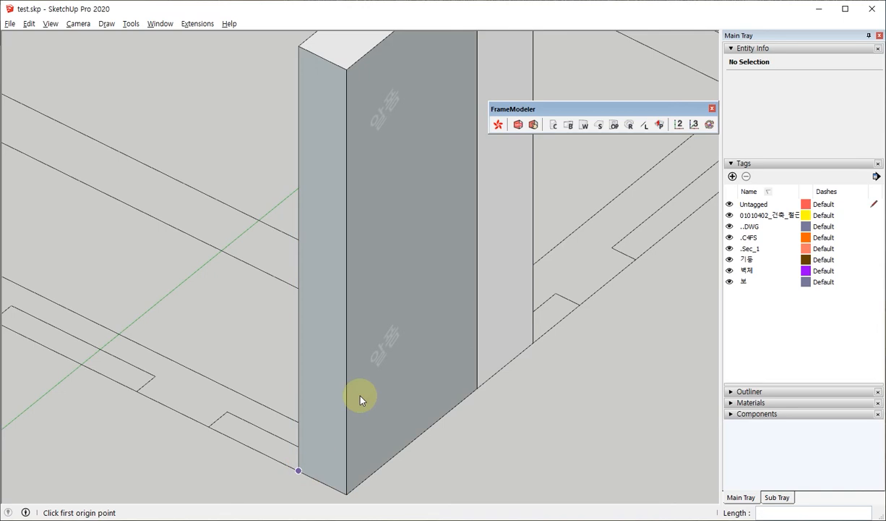
Switch the W1 wall to drawing-based input (도면상 입력) and apply it for the stretch between the first two columns.
scroll(360, 399, down, 5)
middle_drag(516, 378, 426, 347)
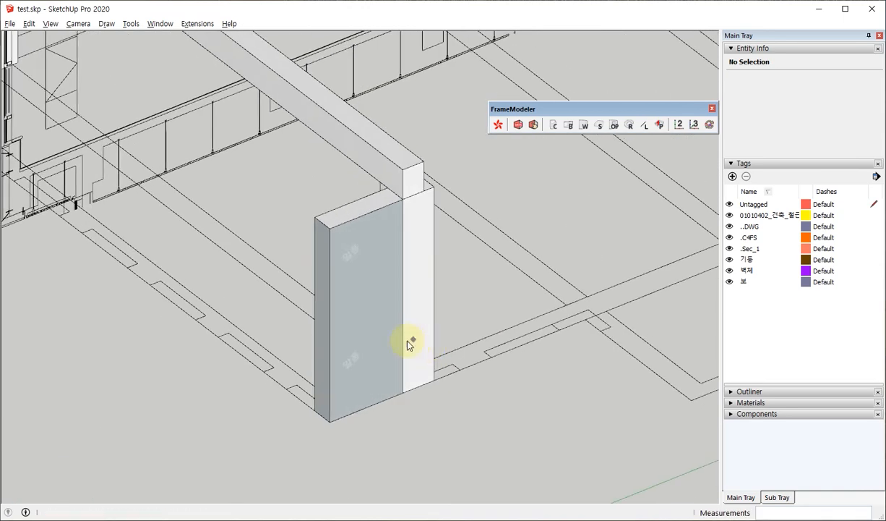
scroll(398, 358, down, 6)
middle_drag(158, 452, 162, 329)
scroll(163, 329, up, 4)
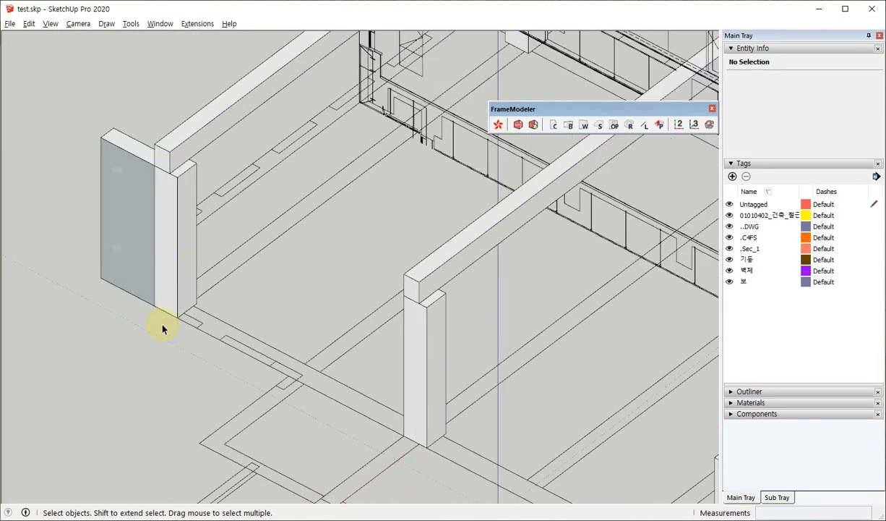
scroll(162, 329, up, 3)
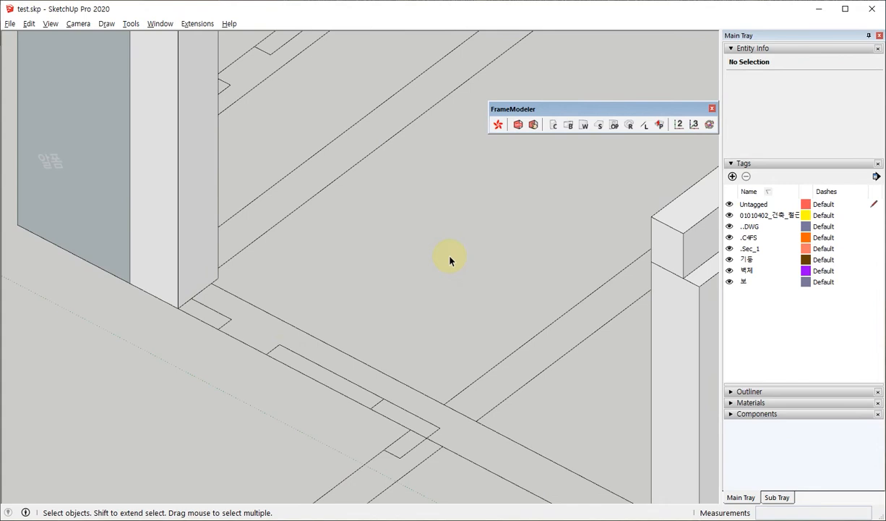
scroll(449, 261, down, 3)
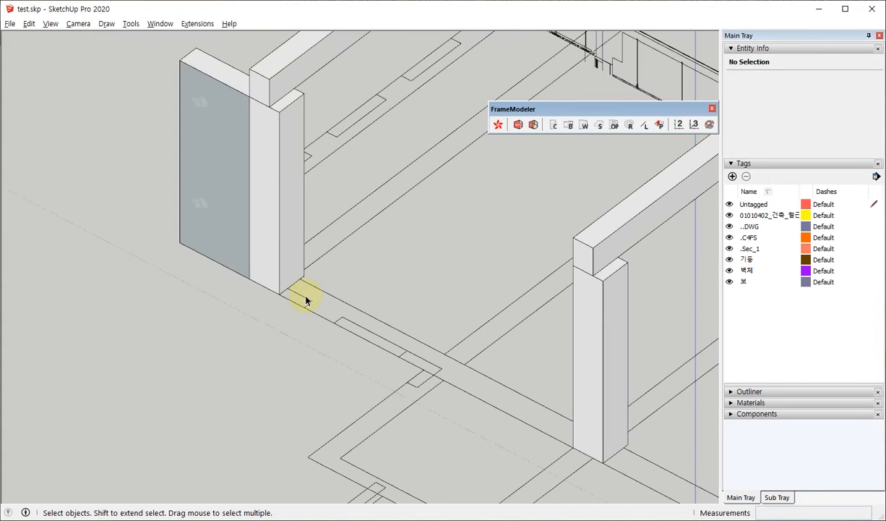
click(585, 126)
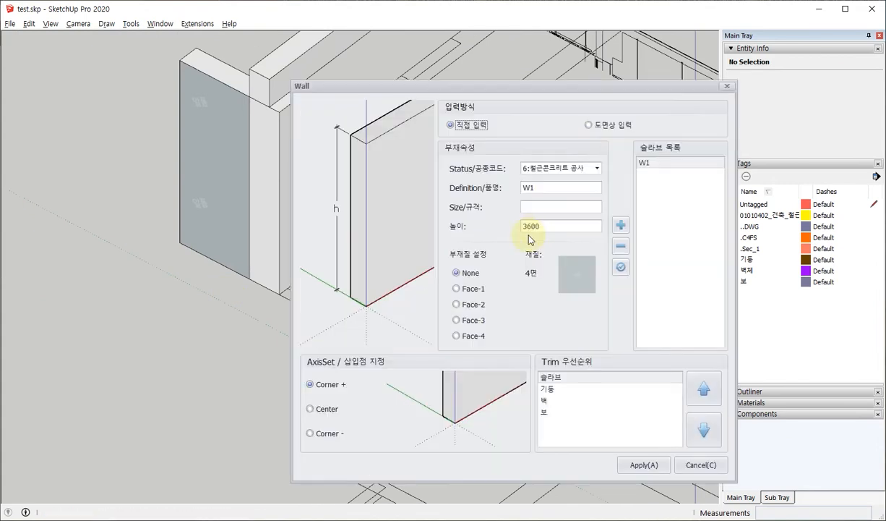
click(588, 126)
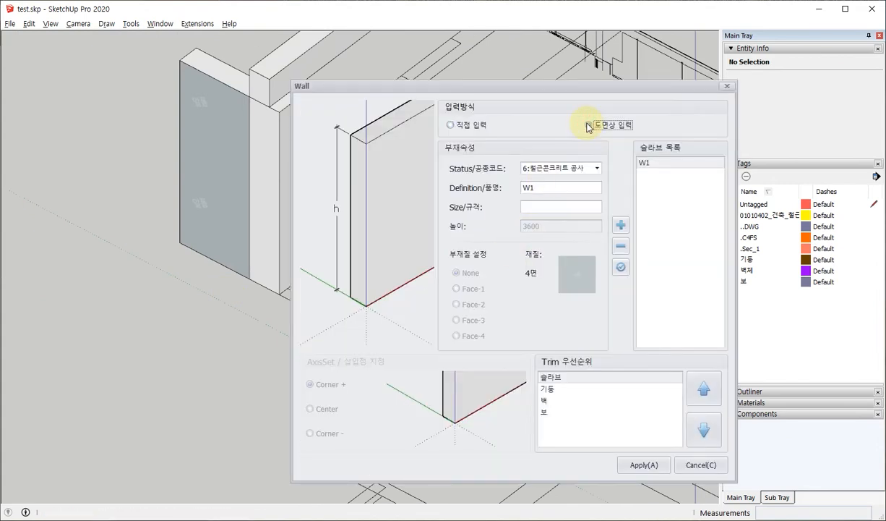
click(644, 464)
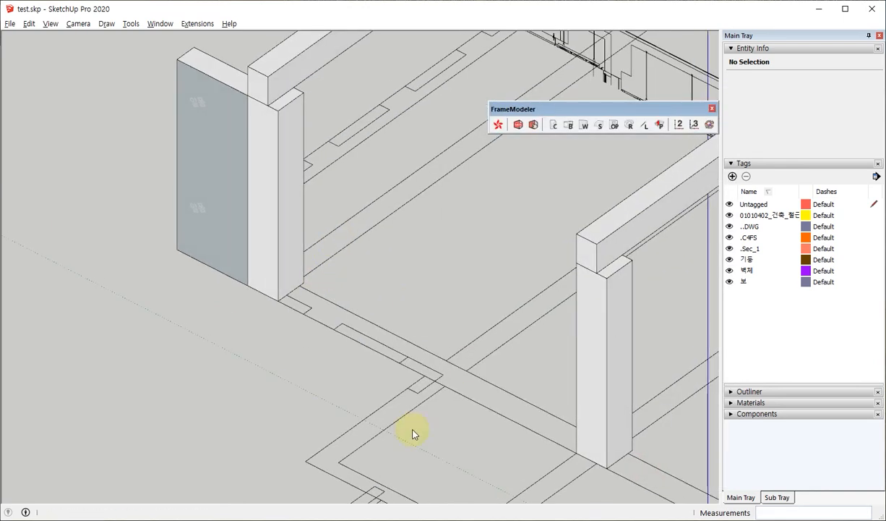
Trace the W1 wall's jogged outer outline along the drawing lines from the first column to the second column.
click(286, 296)
click(314, 309)
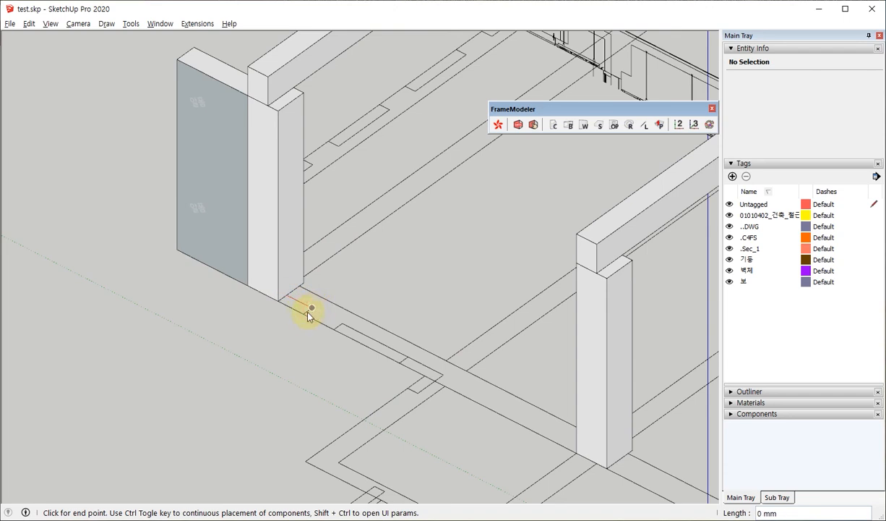
click(303, 314)
click(341, 321)
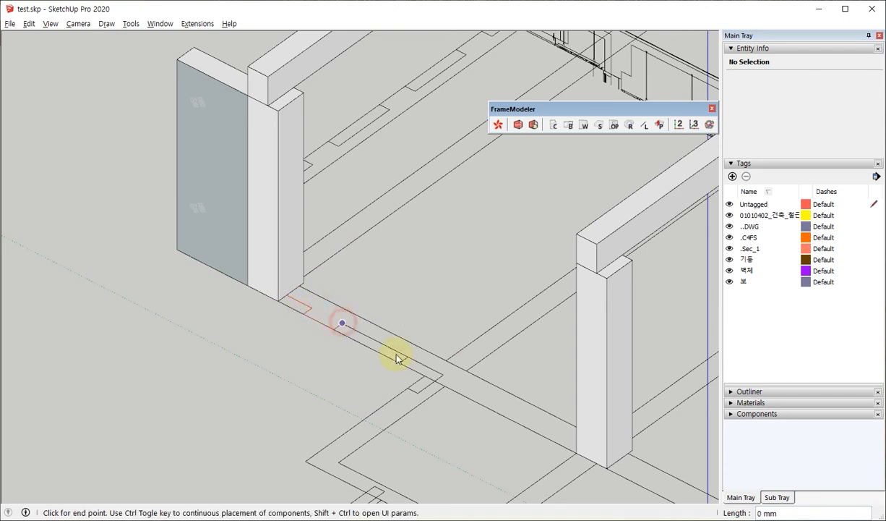
click(434, 380)
click(434, 380)
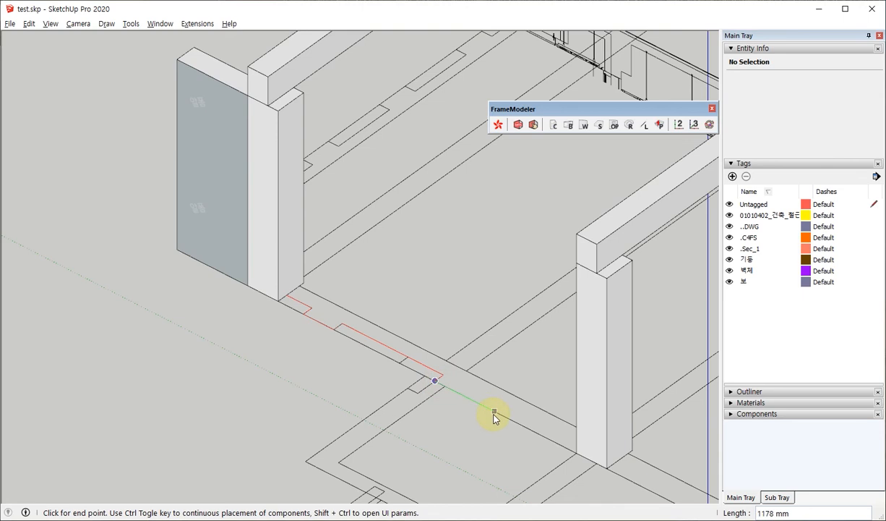
click(576, 454)
click(576, 452)
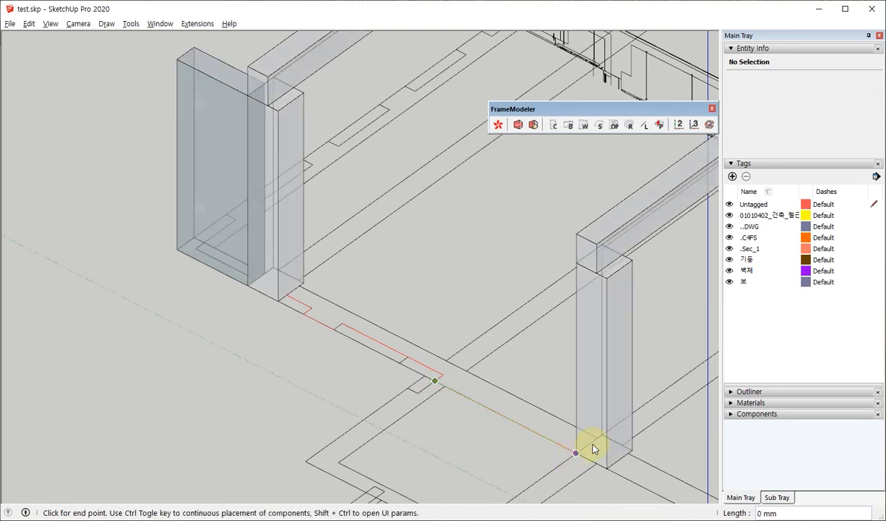
Close the W1 wall outline along its inner edge and raise the wall 3600 high to the column top.
click(598, 437)
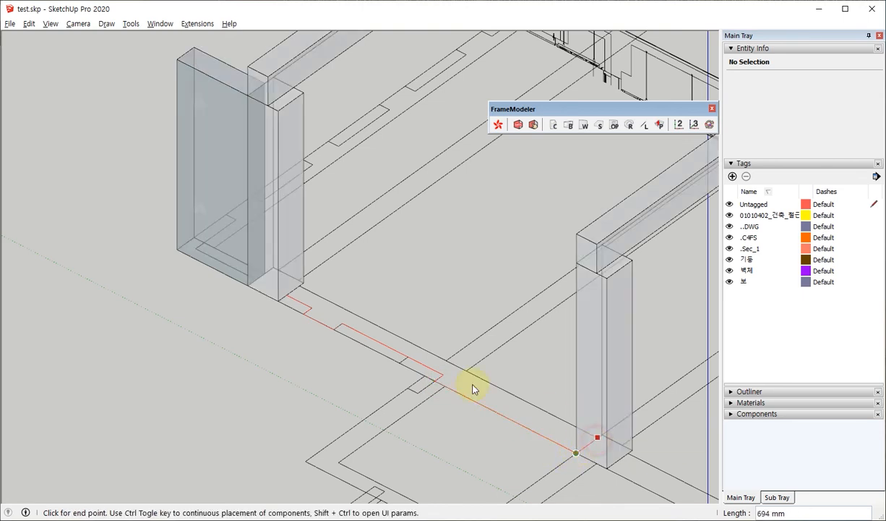
click(290, 296)
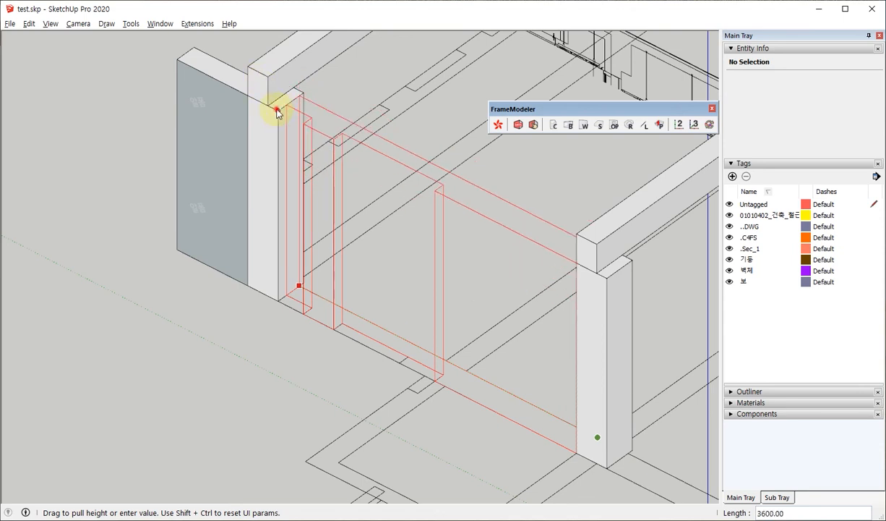
click(275, 111)
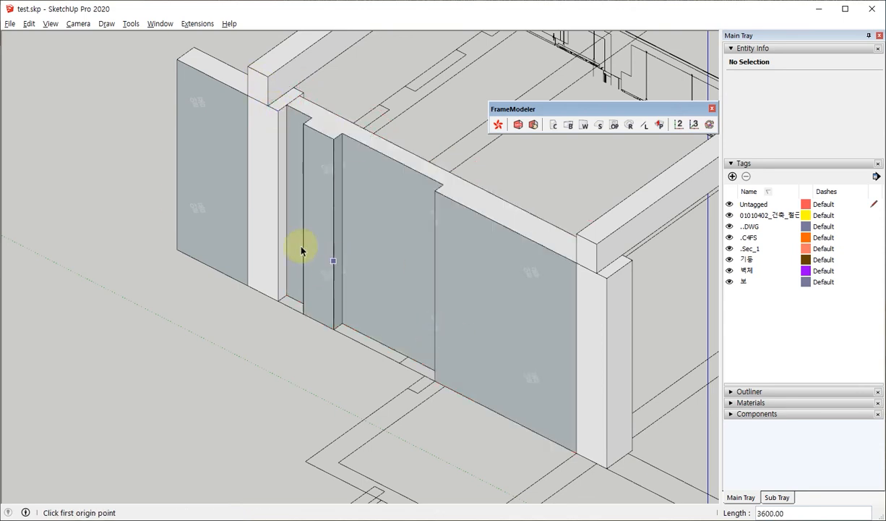
Apply the S1 slab settings with the four-point rectangular creation method (4Points – 사각형).
middle_drag(301, 251, 282, 251)
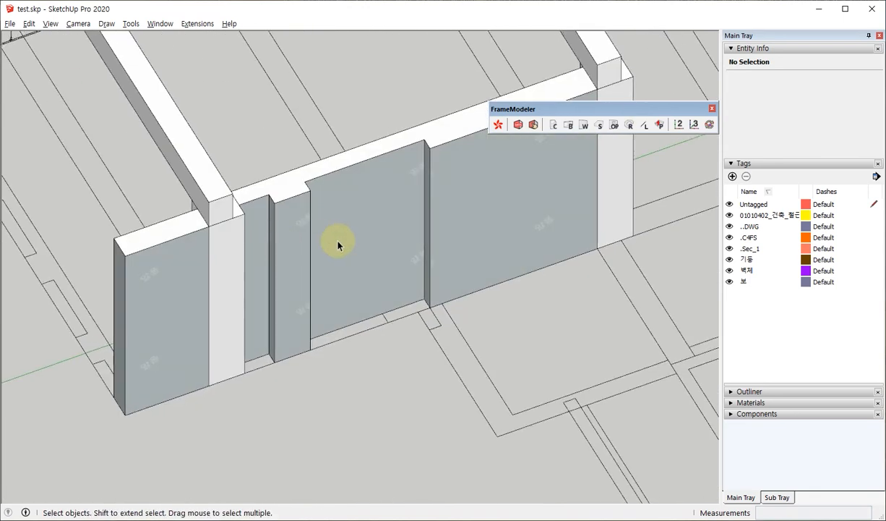
scroll(337, 289, down, 4)
scroll(336, 296, down, 3)
middle_drag(289, 372, 554, 217)
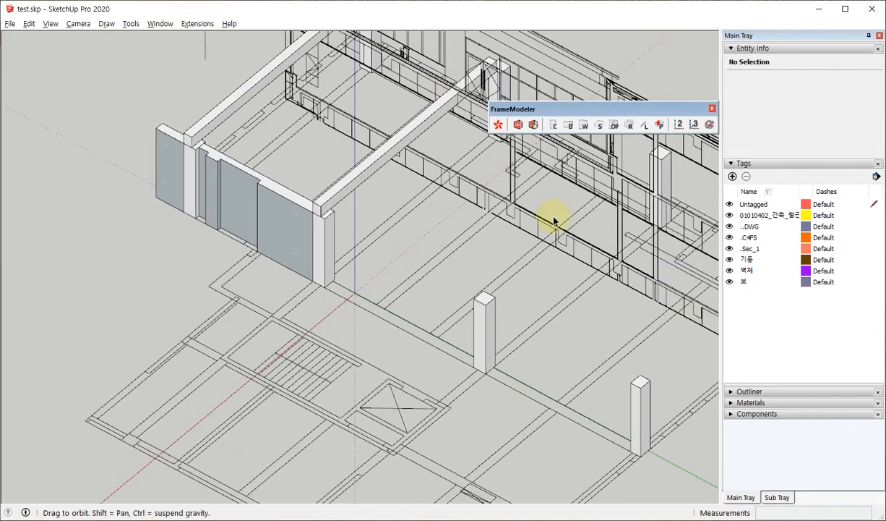
click(600, 127)
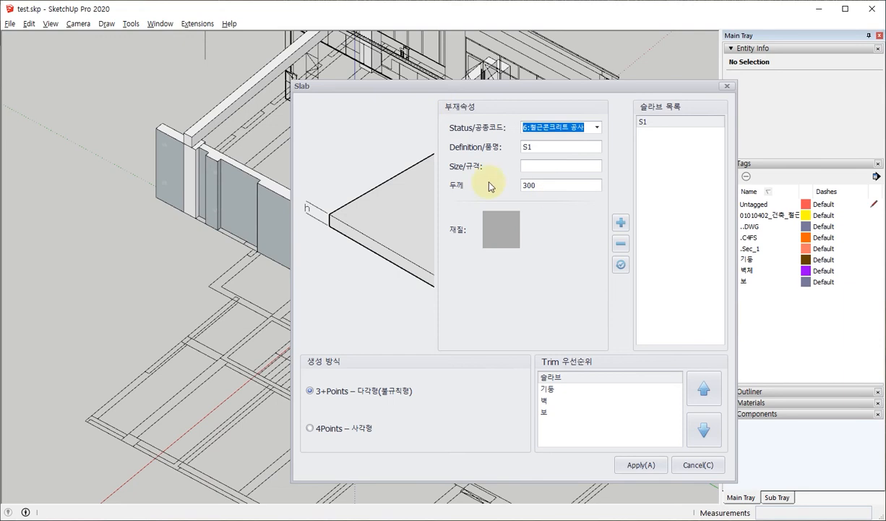
double_click(531, 147)
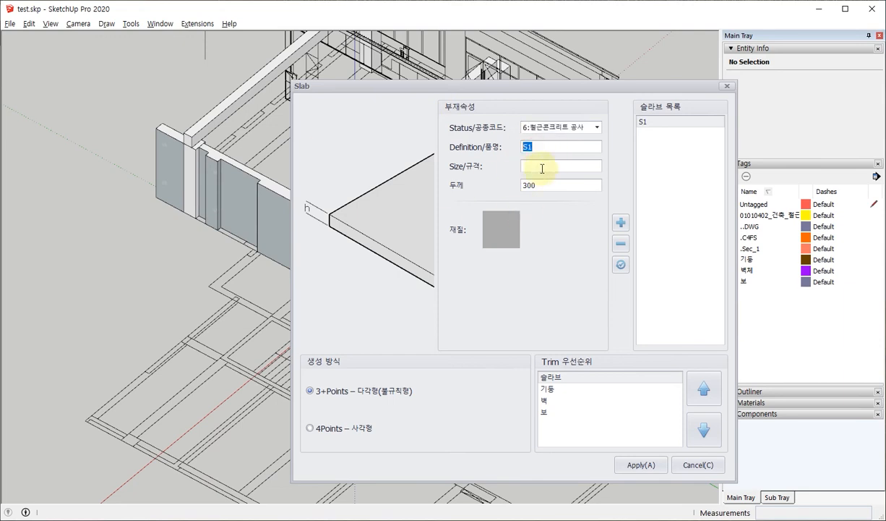
click(553, 165)
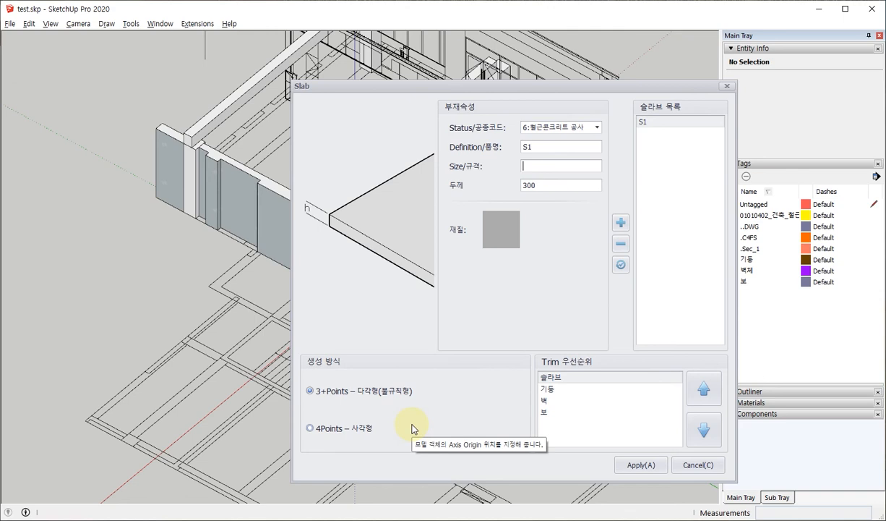
click(309, 428)
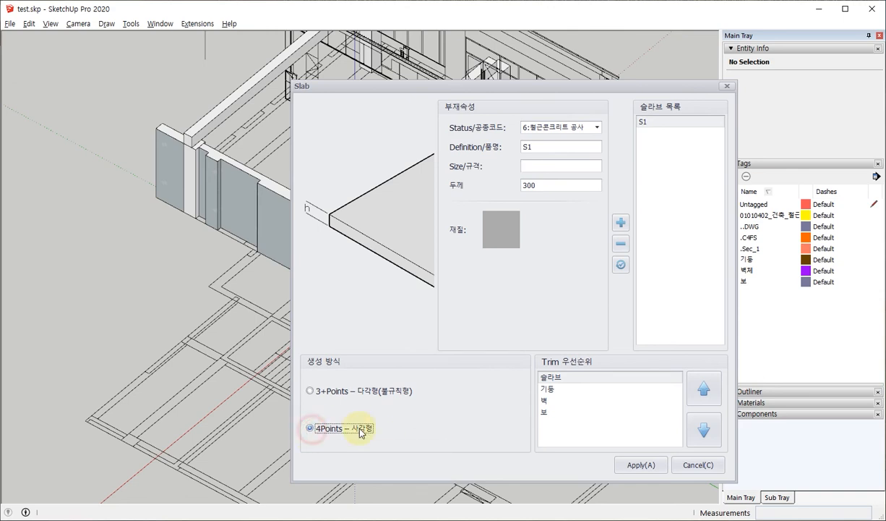
click(641, 465)
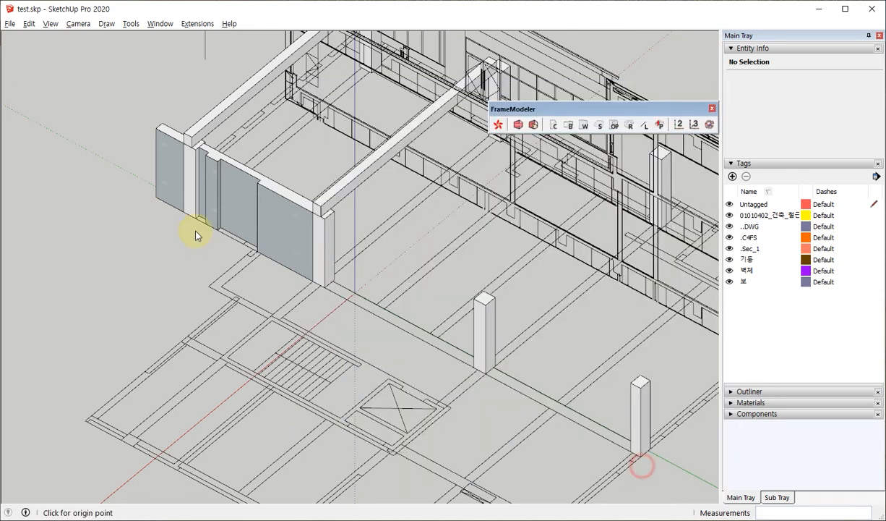
Place the rectangular S1 slab over the plan bay next to the staircase by picking its four corners, and end the slab command.
middle_drag(193, 233, 602, 321)
shift+middle_drag(494, 300, 526, 309)
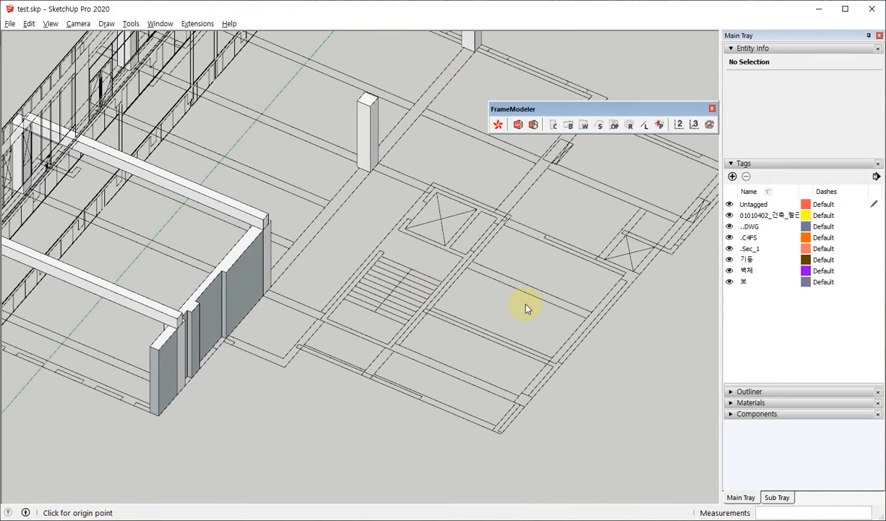
scroll(526, 309, up, 2)
click(384, 311)
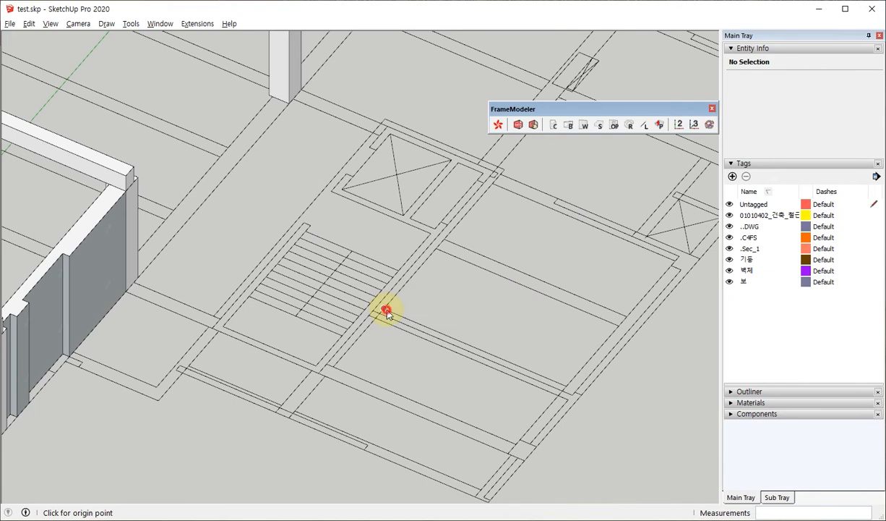
click(562, 388)
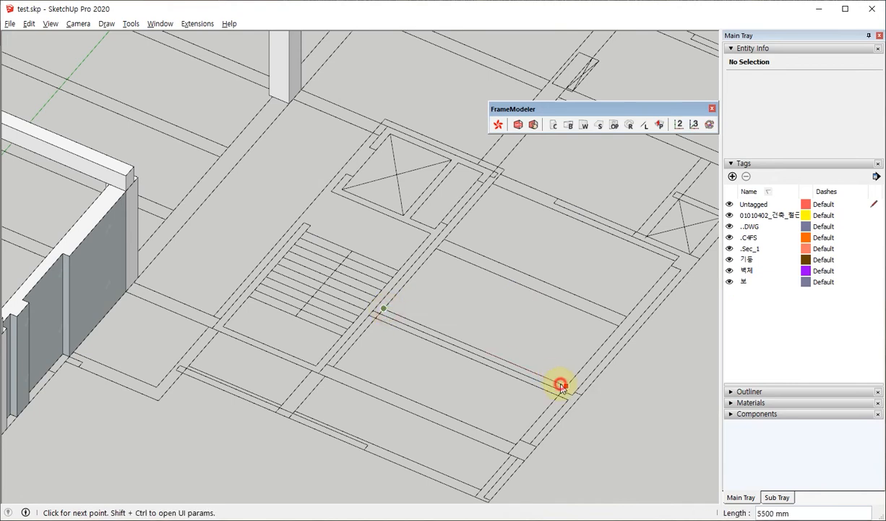
click(611, 331)
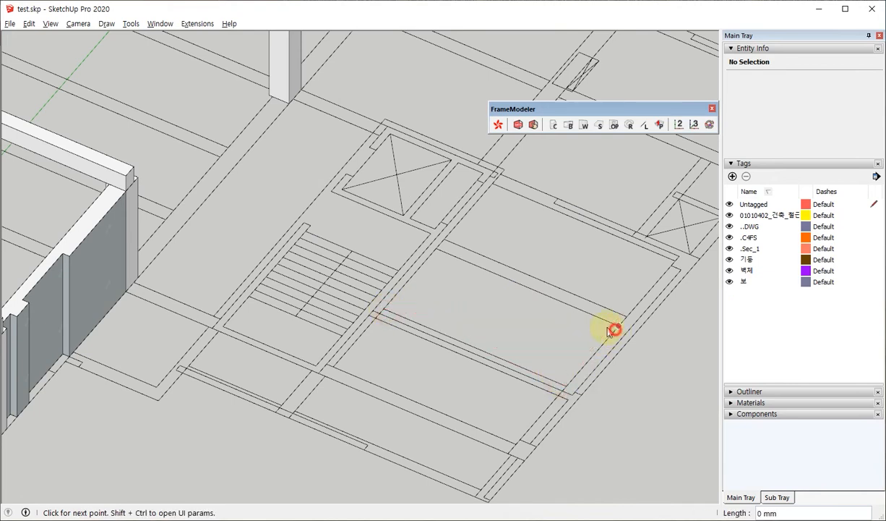
click(434, 246)
middle_drag(486, 304, 402, 249)
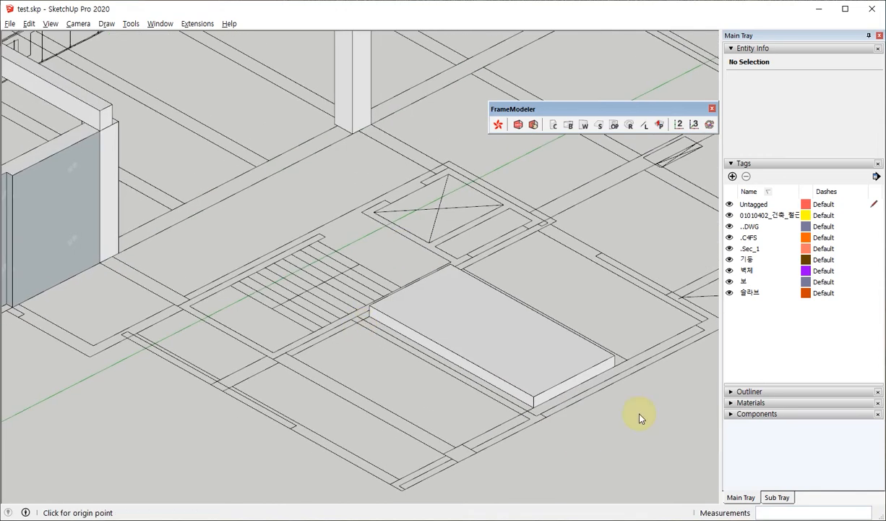
middle_drag(640, 415, 398, 306)
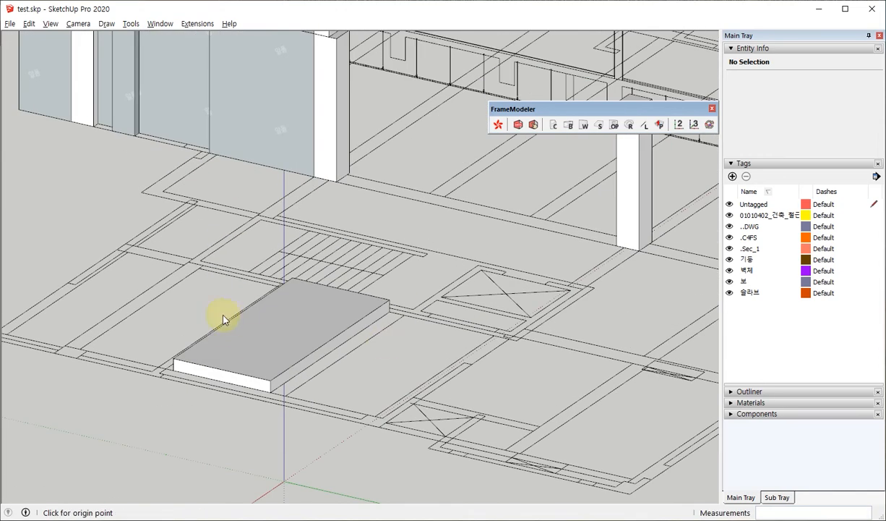
middle_drag(223, 319, 377, 273)
middle_drag(276, 296, 516, 267)
key(space)
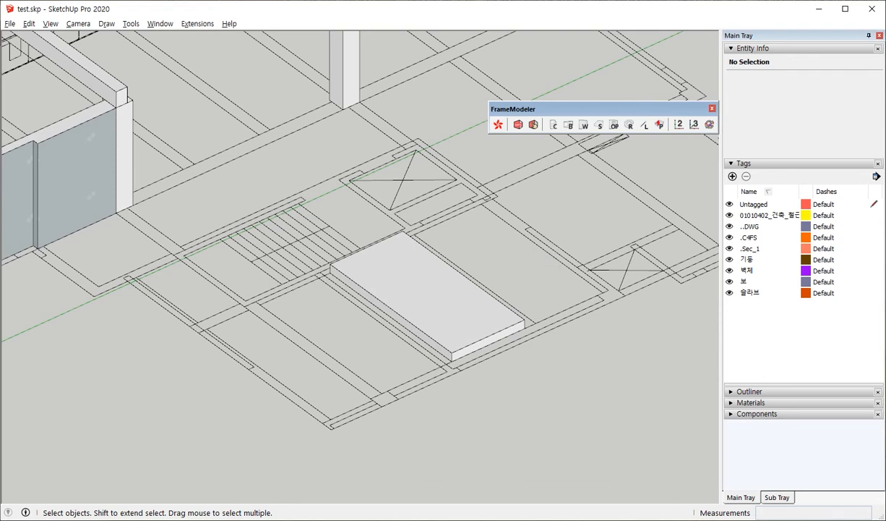
Add slab type S2 to the slab list and apply it with the polygon creation method (3+Points – 다각형).
click(599, 125)
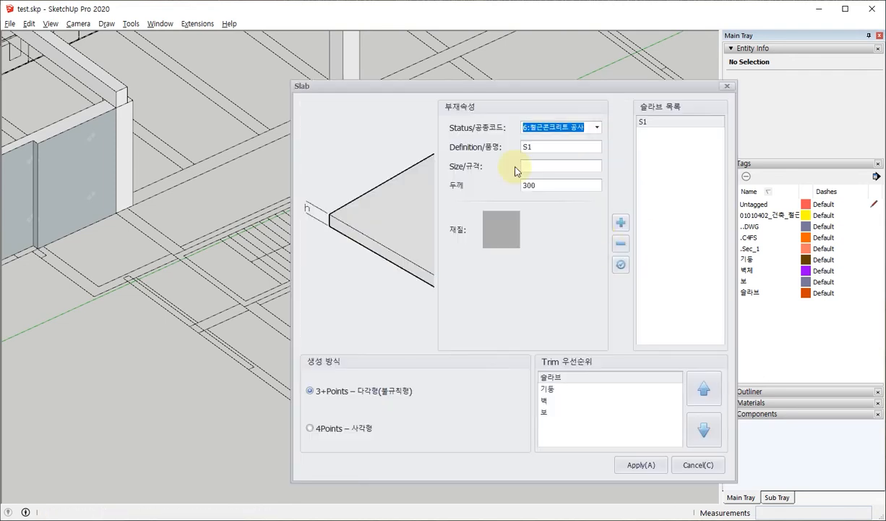
click(552, 148)
key(BackSpace)
text(2)
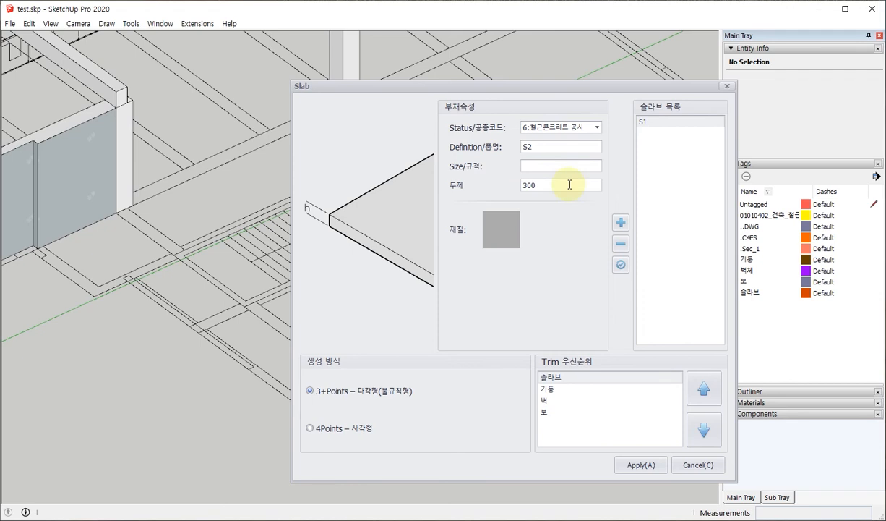
click(619, 223)
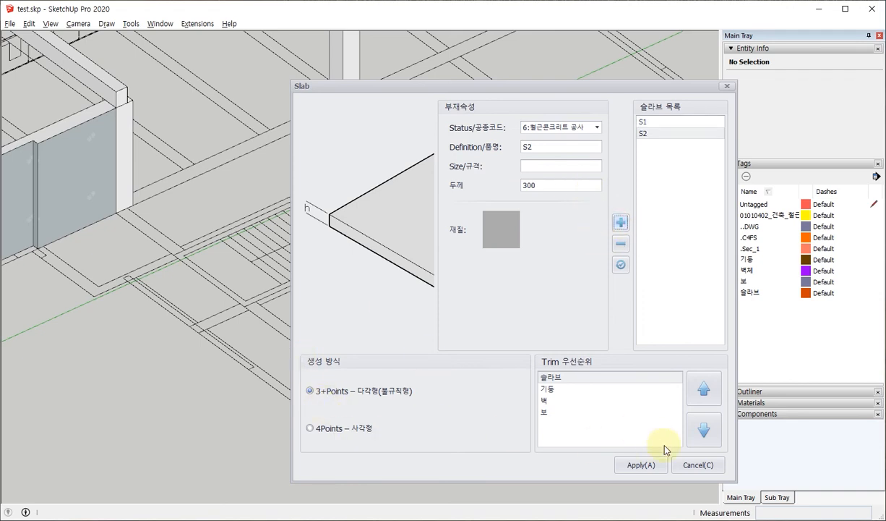
click(640, 465)
click(640, 465)
Try placing an S2 slab from three corners of the bay beside the narrow crossed opening, and delete the triangular slab.
middle_drag(347, 287, 354, 226)
scroll(353, 227, up, 3)
middle_drag(411, 264, 320, 166)
click(326, 154)
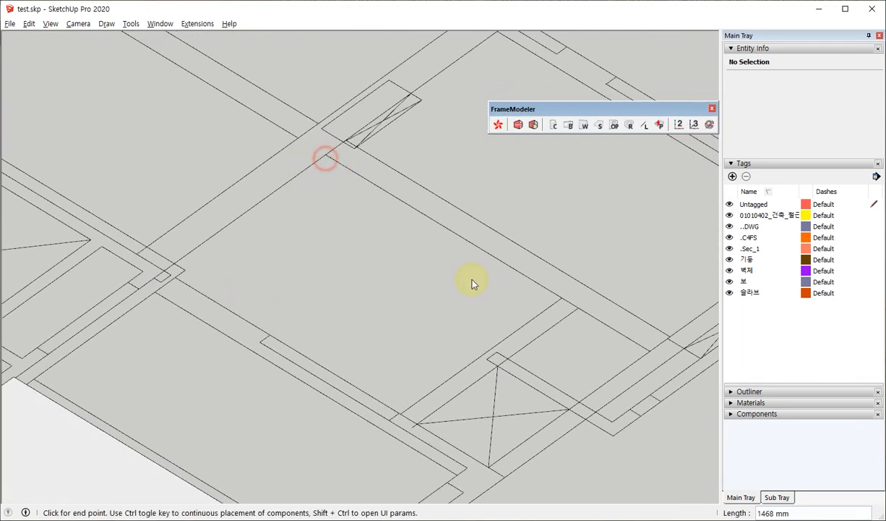
click(562, 299)
click(399, 413)
key(space)
click(439, 251)
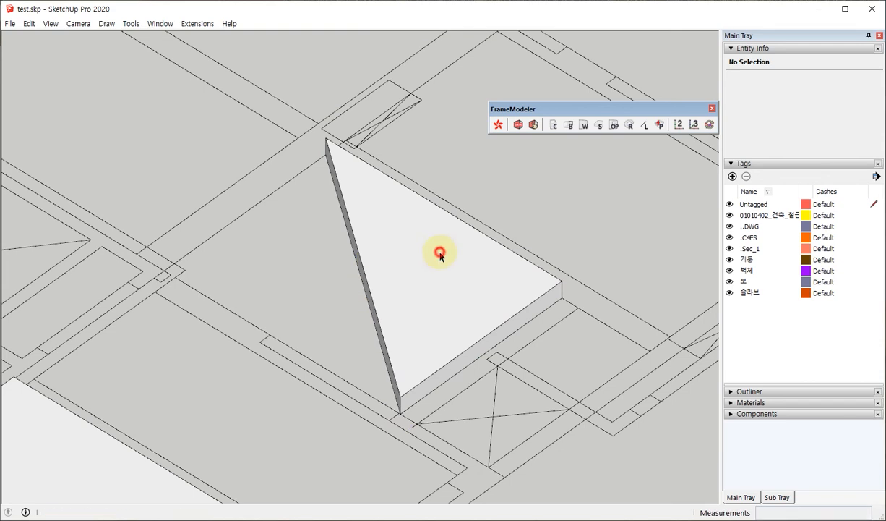
Apply the S2 polygon slab settings again and pick the first four outline points of the same bay in continuous mode.
click(600, 125)
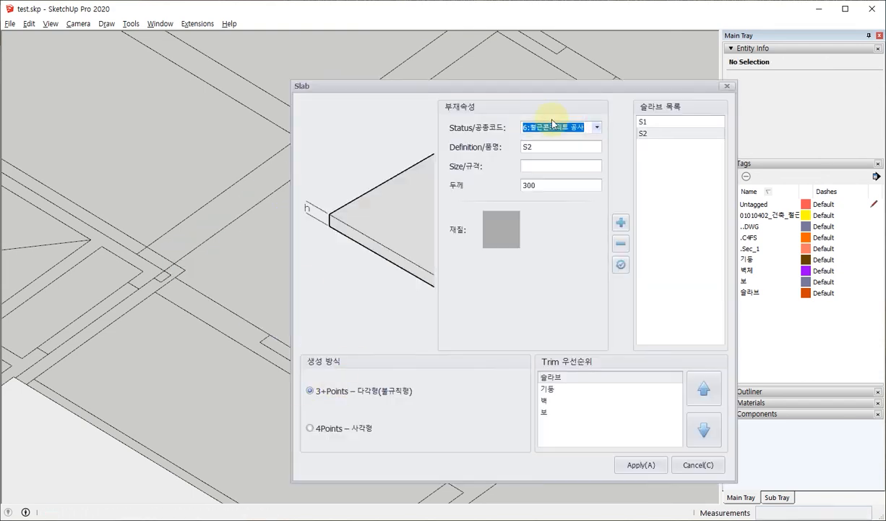
click(641, 464)
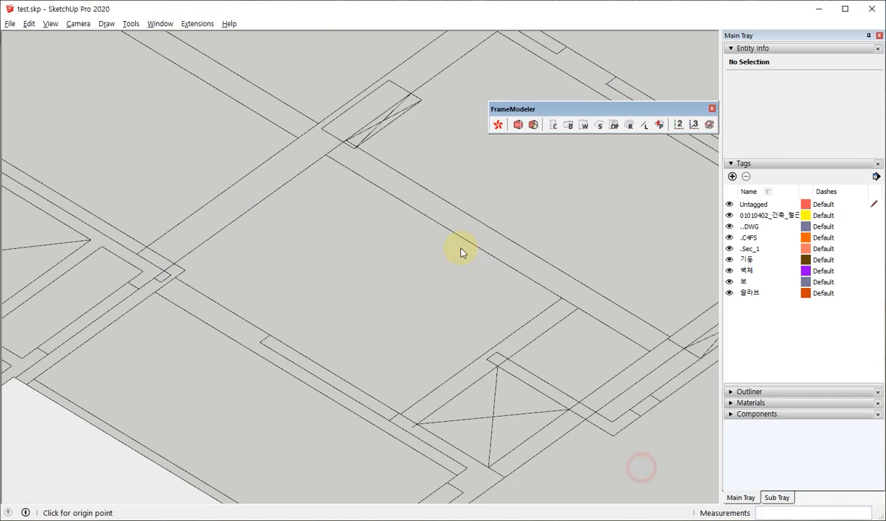
click(326, 154)
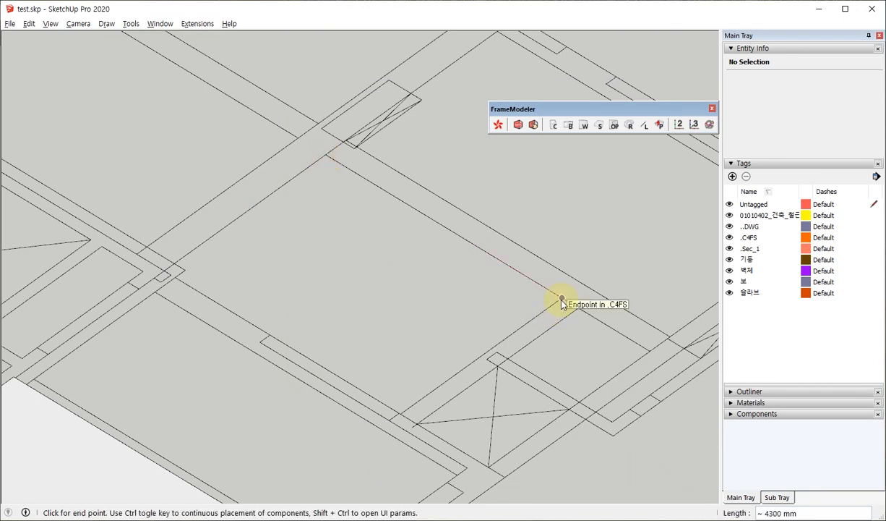
click(562, 298)
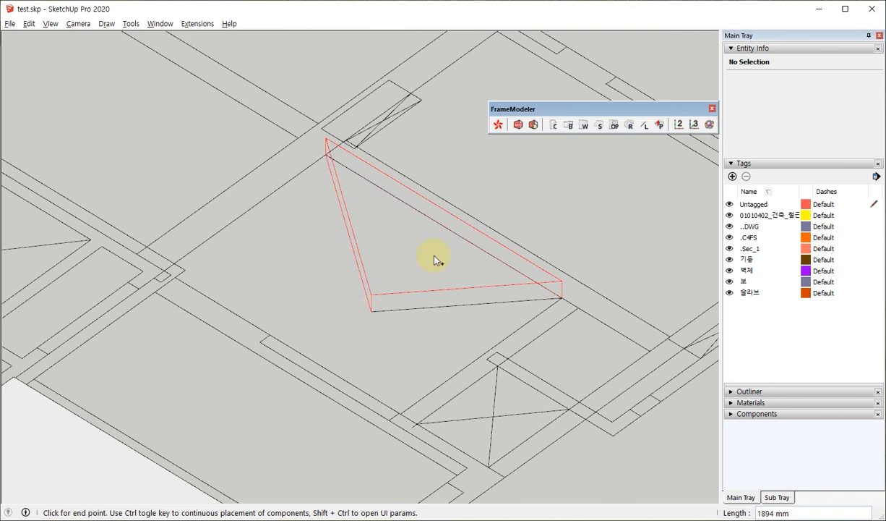
click(402, 414)
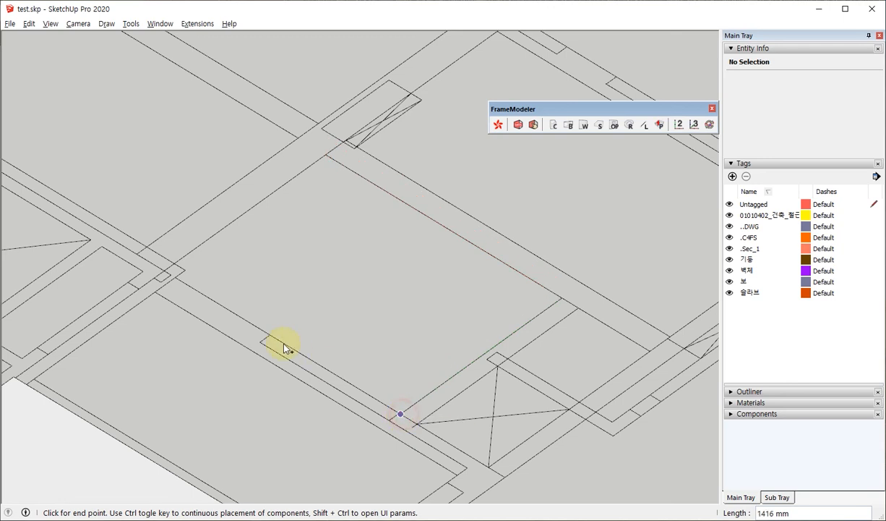
click(176, 279)
Trace the S2 slab outline around the small wall-corner notch and close it at the starting corner.
scroll(159, 238, up, 5)
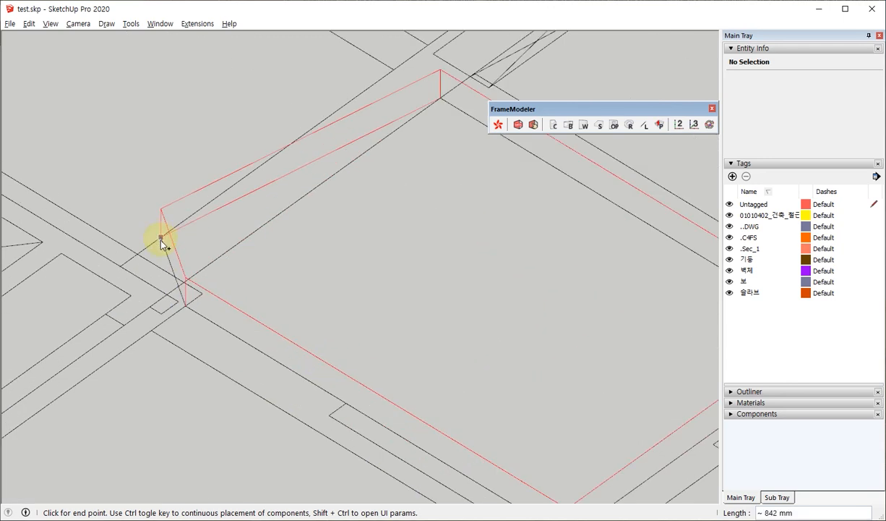
click(217, 312)
click(193, 297)
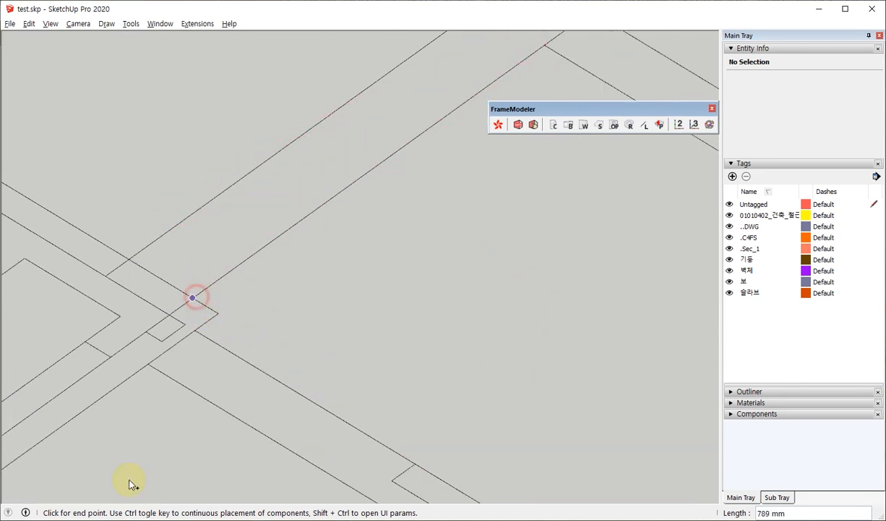
scroll(132, 473, down, 3)
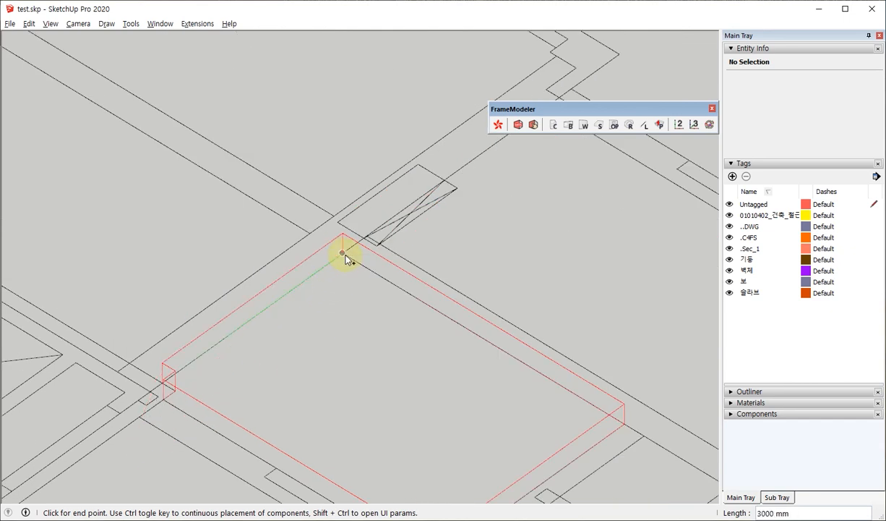
click(343, 253)
scroll(344, 254, down, 3)
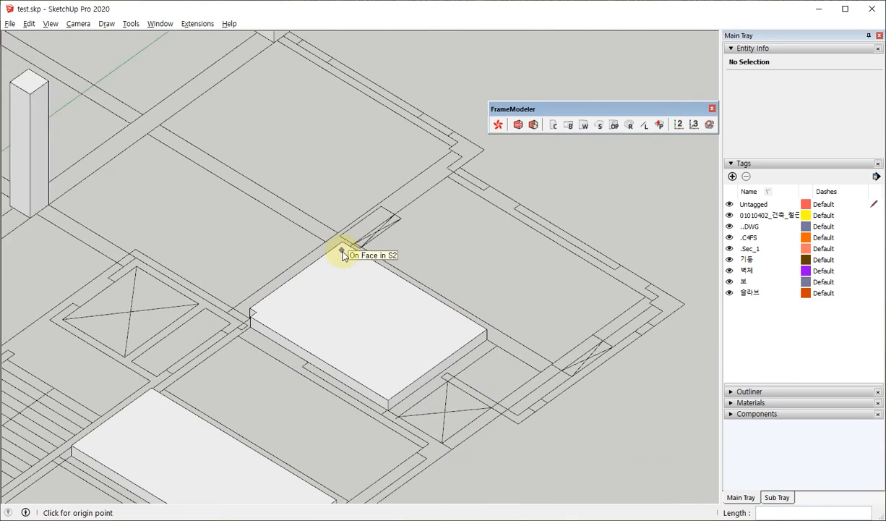
middle_drag(344, 253, 390, 293)
scroll(343, 317, up, 3)
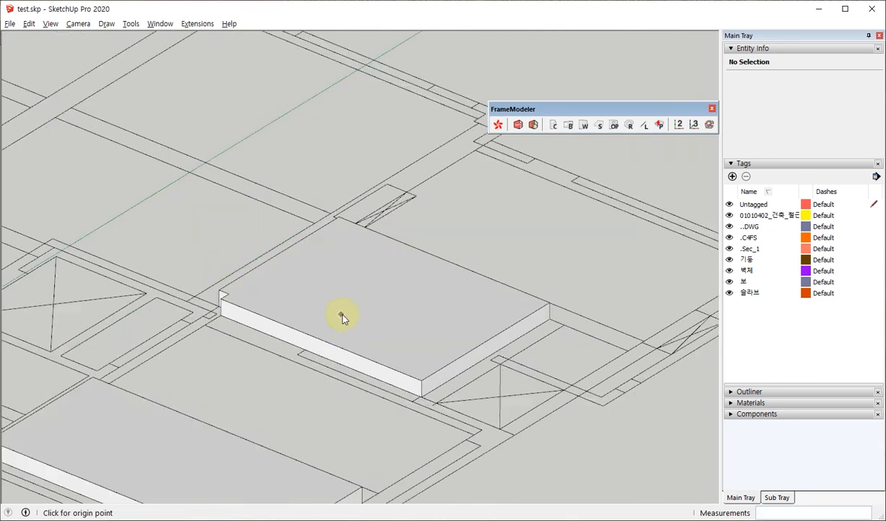
Inspect the finished S2 slab, the neighbouring slab and the frame with the W1 walls and beams.
middle_drag(343, 317, 384, 324)
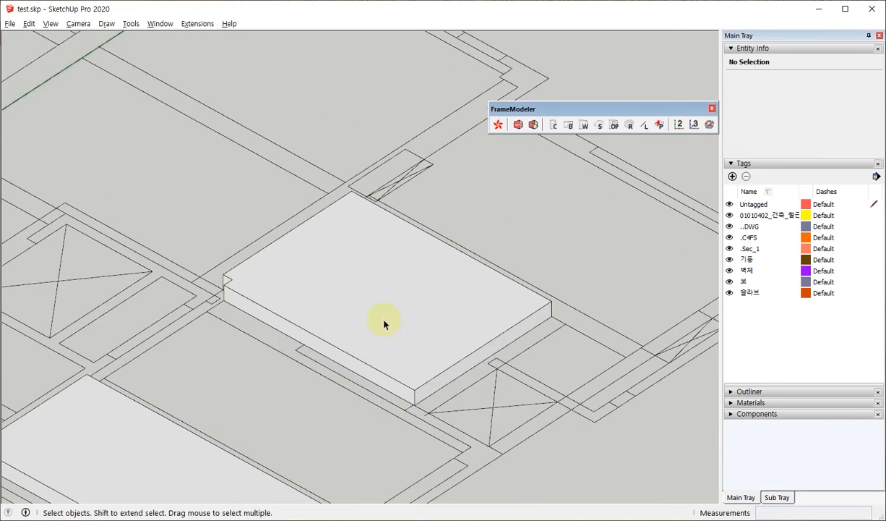
scroll(383, 325, down, 3)
middle_drag(447, 323, 496, 316)
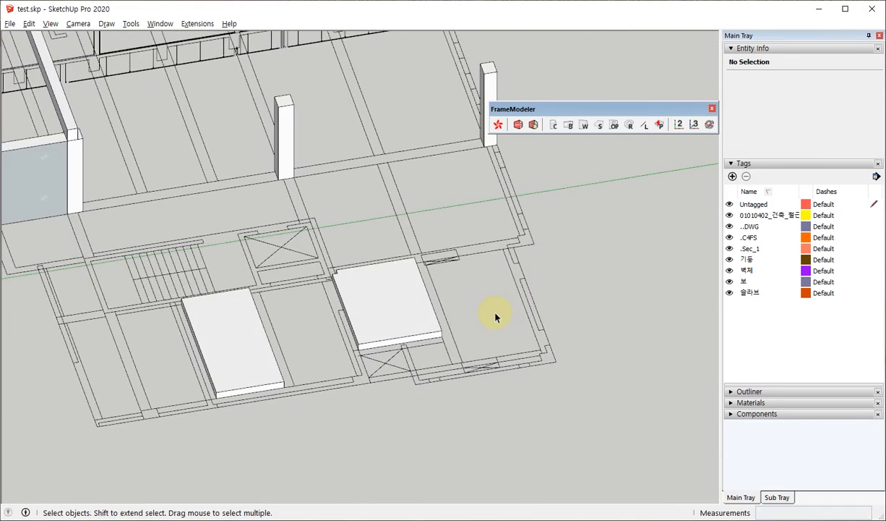
middle_drag(214, 368, 366, 293)
scroll(152, 272, up, 3)
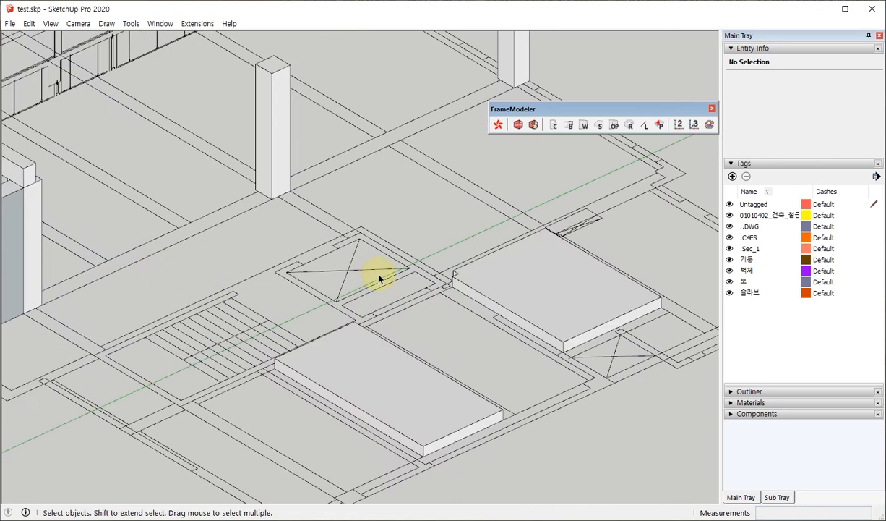
scroll(519, 231, down, 5)
middle_drag(518, 232, 388, 325)
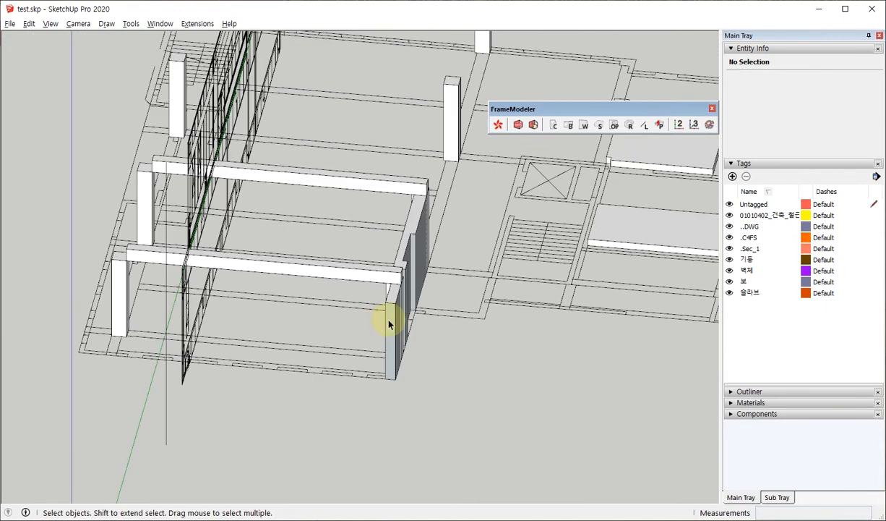
Check the Cut Off tool's options without applying them, and measure the thickness of the W1 wall at its free end.
click(617, 127)
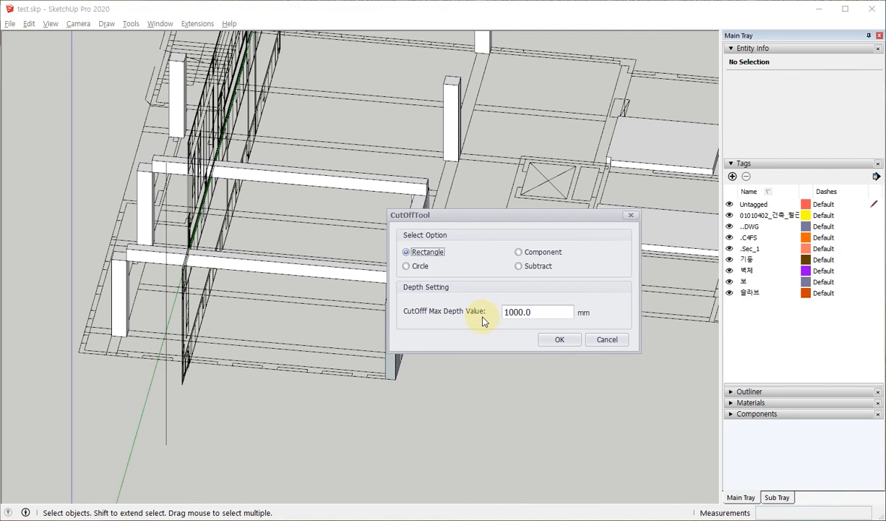
click(608, 340)
middle_drag(353, 304, 247, 313)
scroll(246, 313, up, 3)
key(l)
click(290, 261)
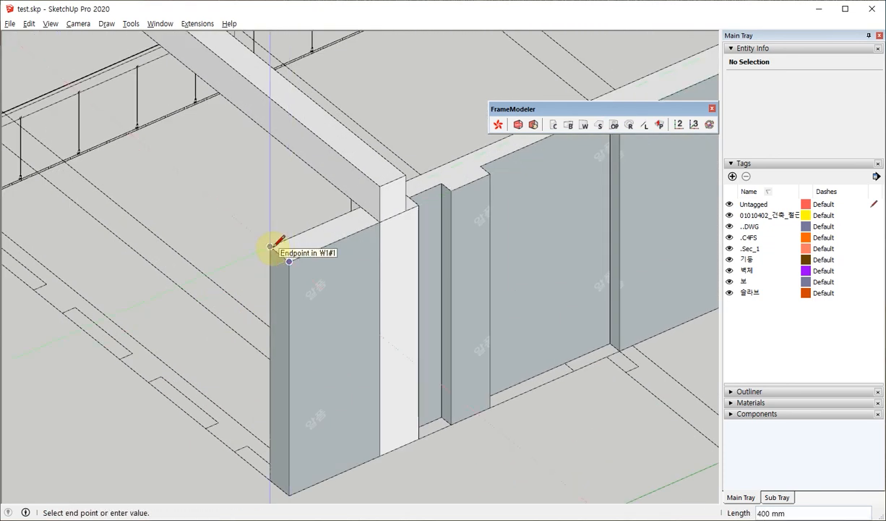
scroll(349, 247, down, 4)
middle_drag(398, 280, 386, 278)
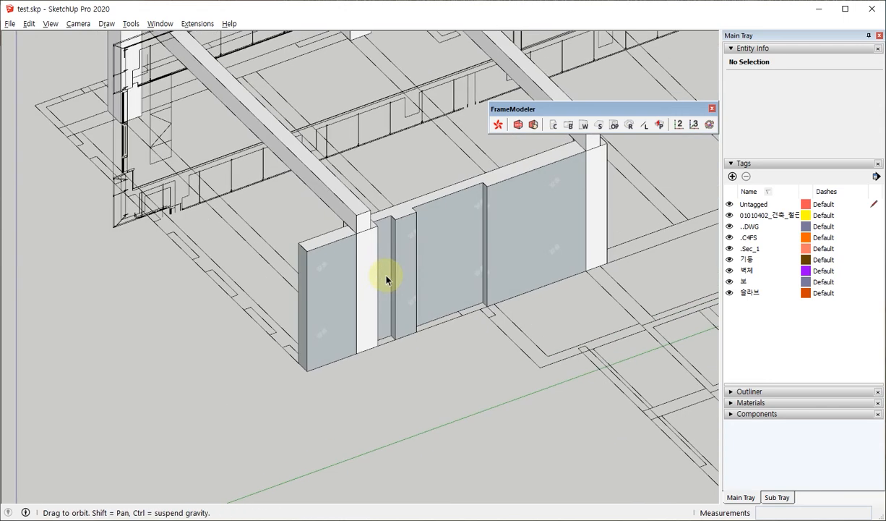
Try cutting a rectangular recess about 672 by 1511 mm into the end W1 wall, with a max depth smaller than the wall thickness.
click(617, 126)
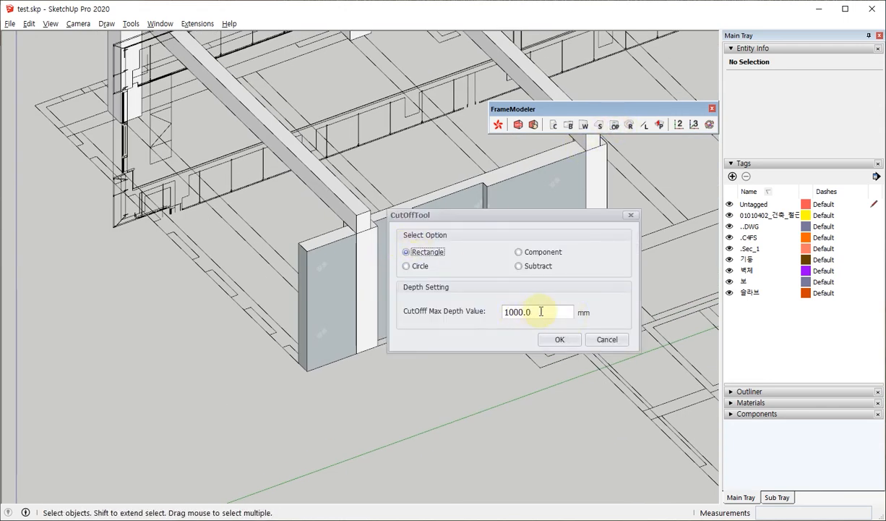
double_click(540, 310)
text(200)
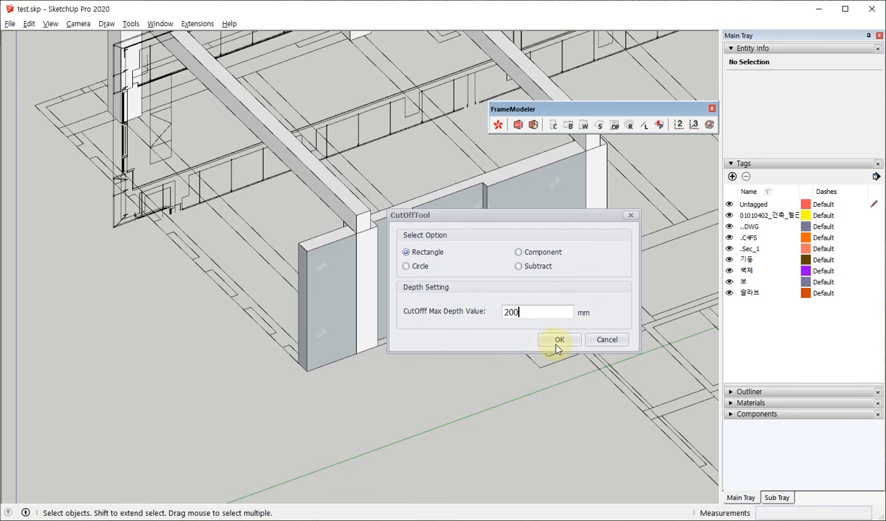
click(558, 339)
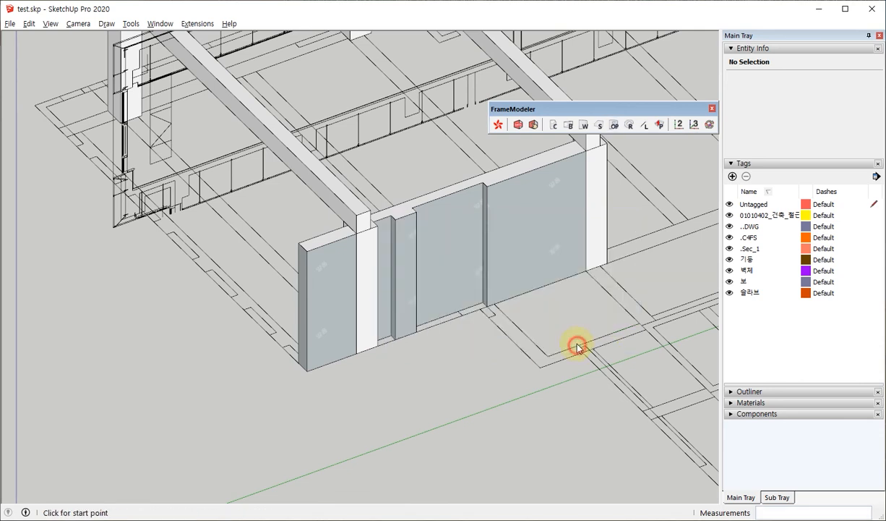
scroll(249, 360, up, 8)
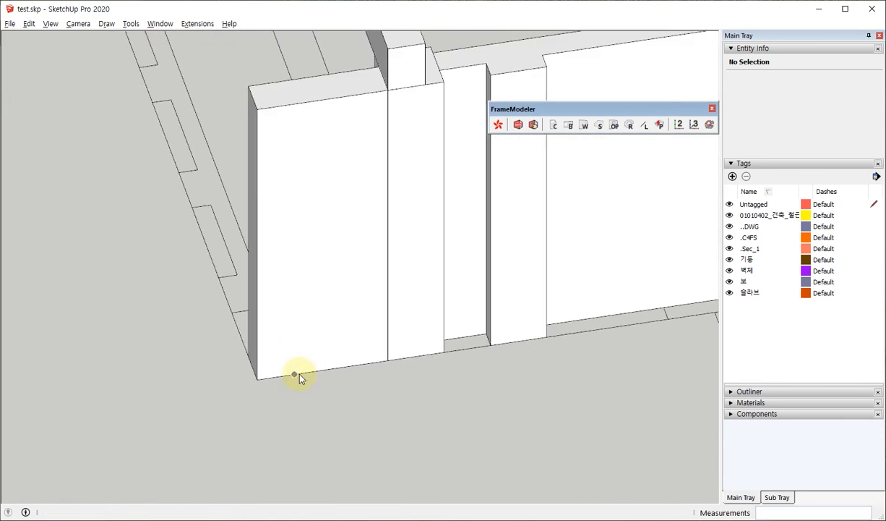
click(295, 374)
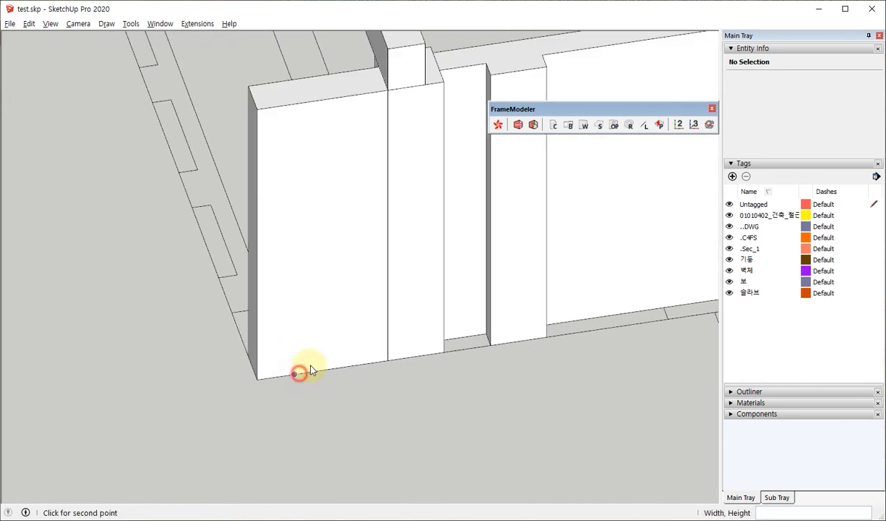
click(356, 253)
middle_drag(338, 291, 313, 261)
middle_drag(312, 196, 239, 192)
scroll(446, 141, down, 3)
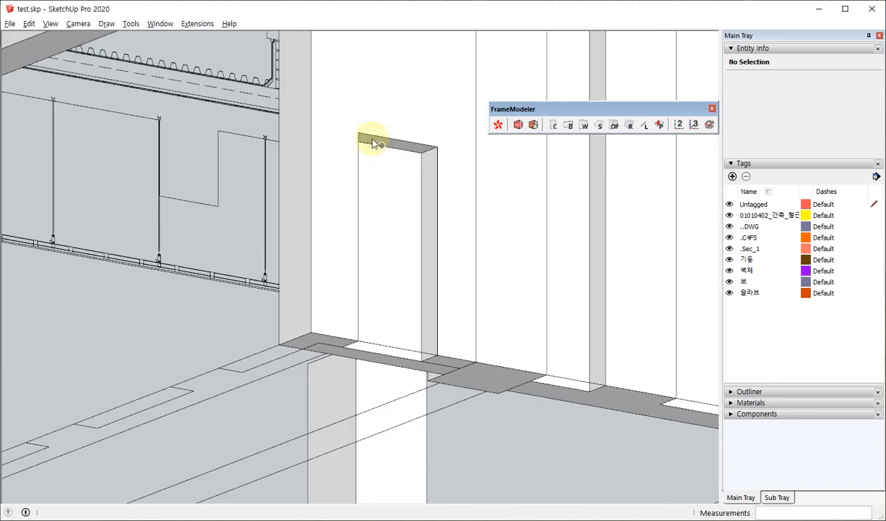
mouse_move(374, 143)
middle_down()
mouse_move(358, 271)
mouse_move(368, 49)
mouse_move(368, 378)
mouse_move(390, 288)
mouse_move(416, 301)
middle_up()
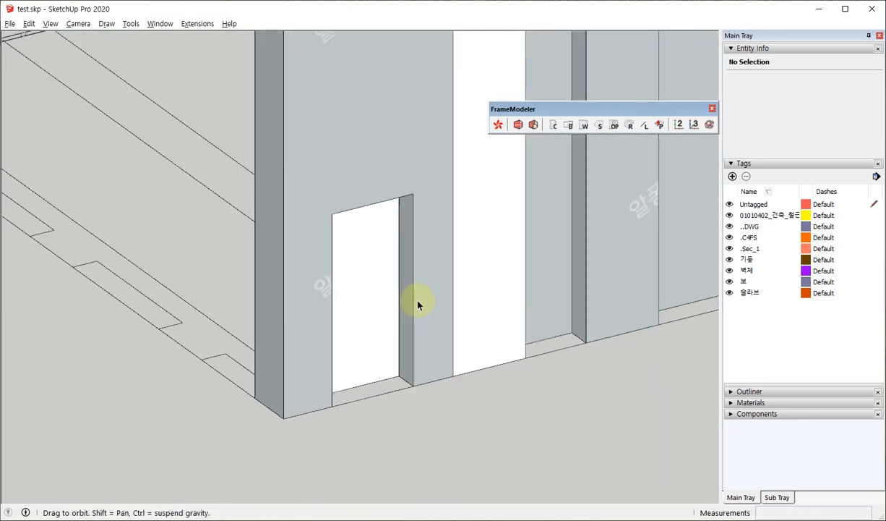
Try a rectangular cut-off about 830 by 1584 mm at the base of the end W1 wall with a max depth of 1000 mm.
click(615, 125)
double_click(531, 311)
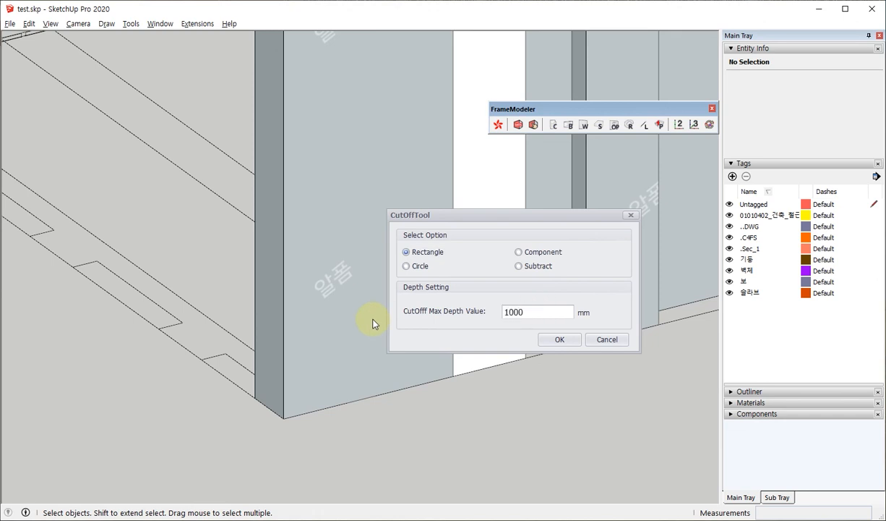
click(561, 340)
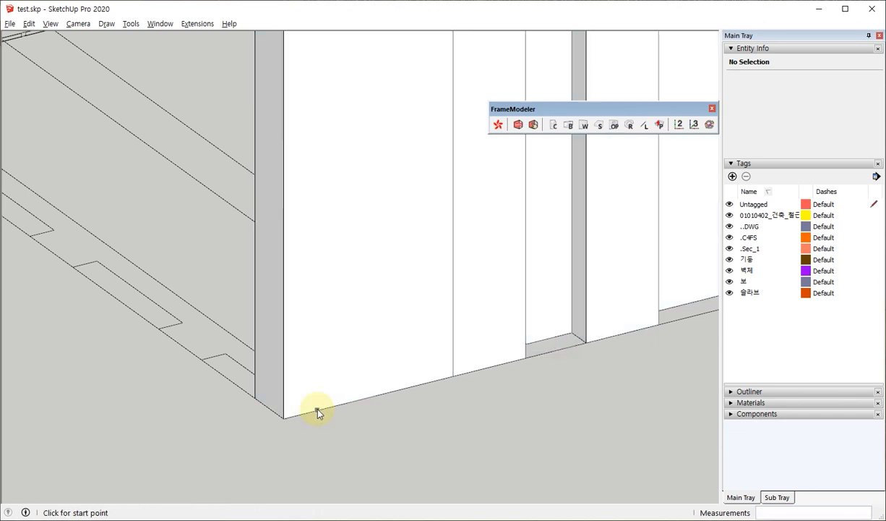
click(318, 409)
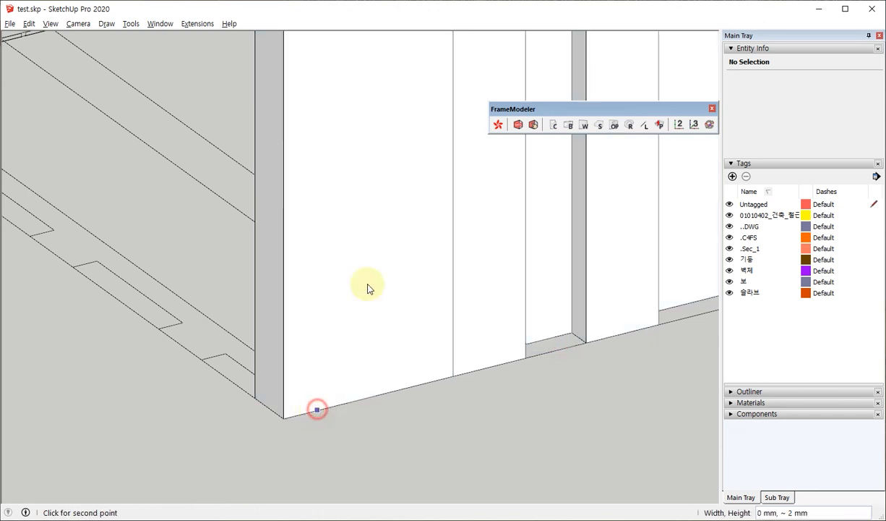
click(417, 182)
middle_drag(454, 307, 338, 360)
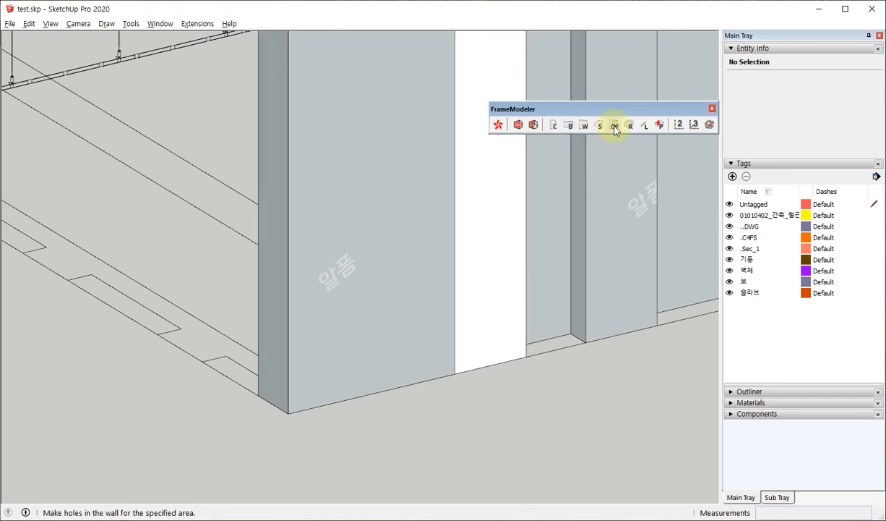
Cut a rectangular opening 950 mm wide and 1200 mm high up from the end W1 wall's base, with a max depth of 1000 mm.
click(615, 125)
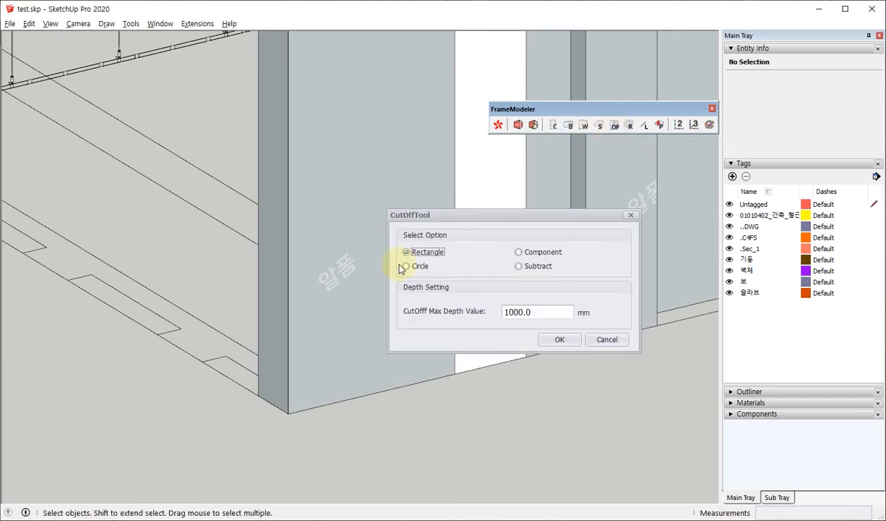
click(557, 339)
click(323, 405)
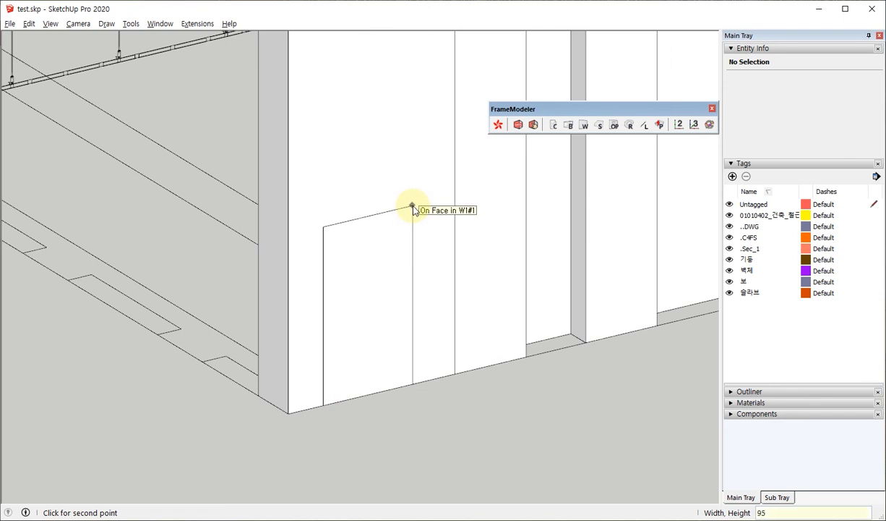
text(950,1200)
key(Return)
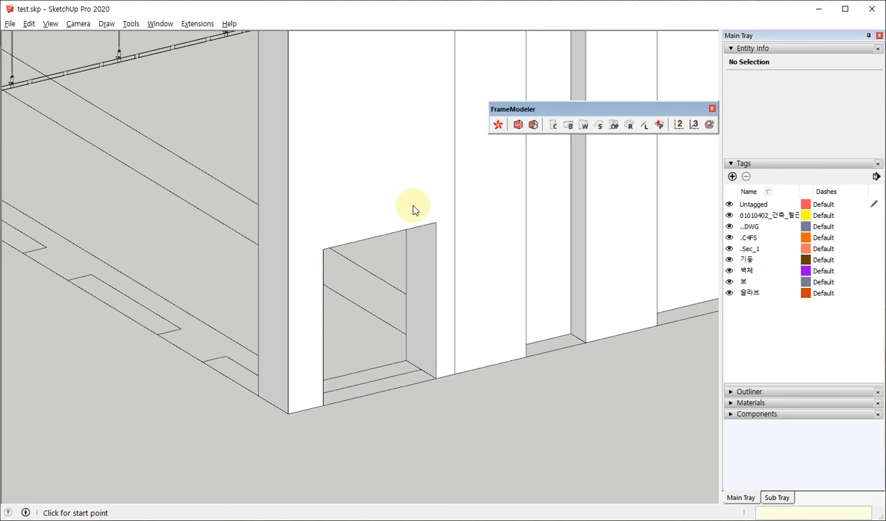
middle_drag(412, 207, 187, 206)
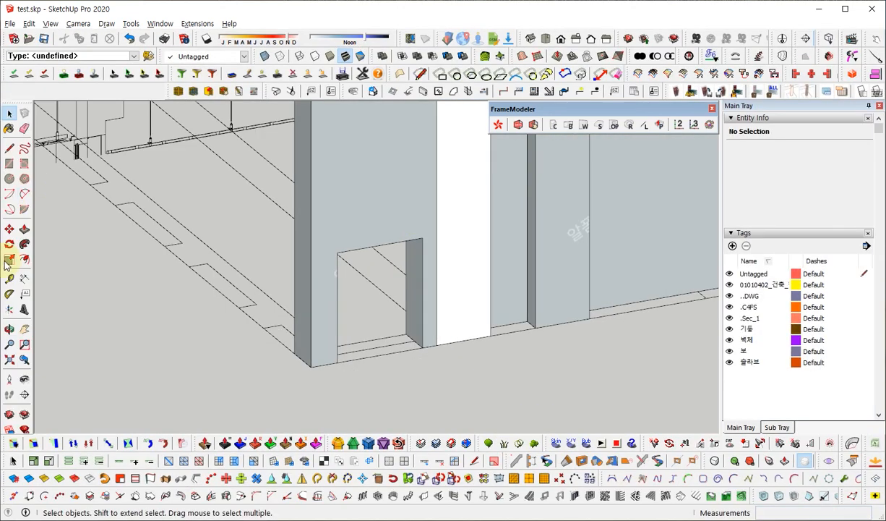
Dimension the rectangular wall opening's height beside the wall end and its width above the opening.
click(24, 279)
click(337, 253)
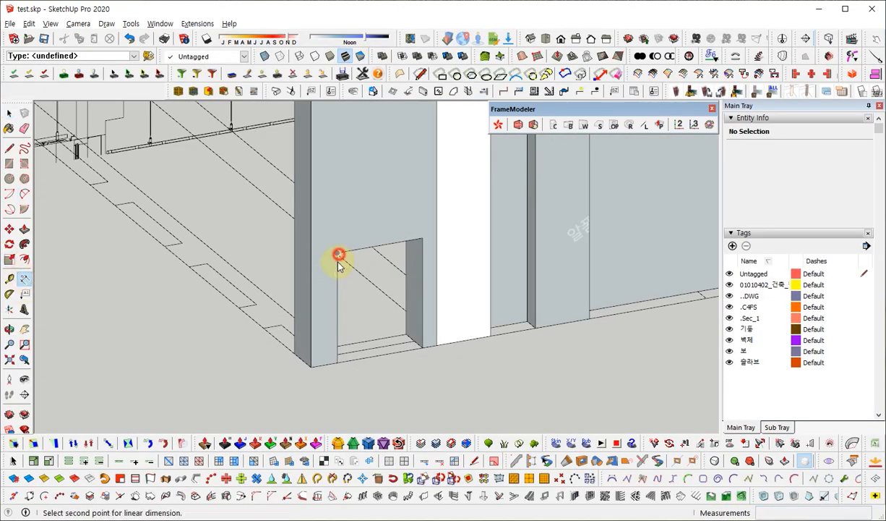
click(337, 361)
click(278, 376)
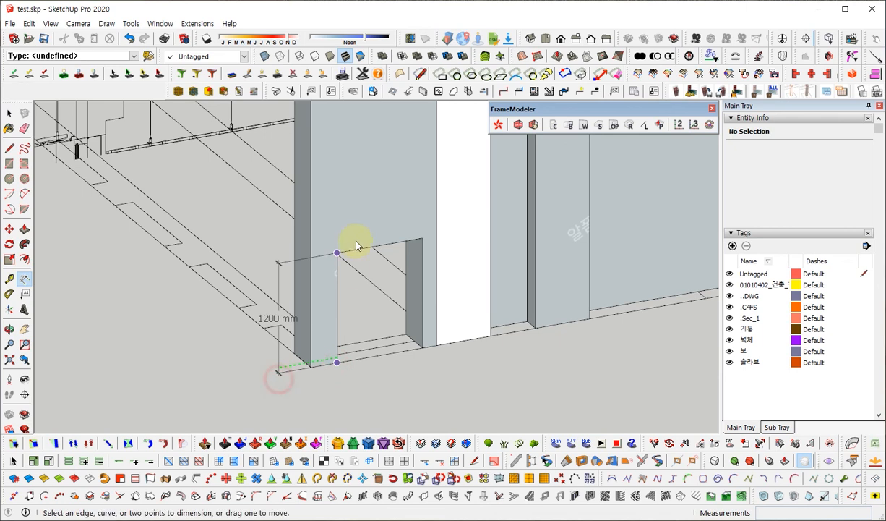
click(337, 253)
click(420, 241)
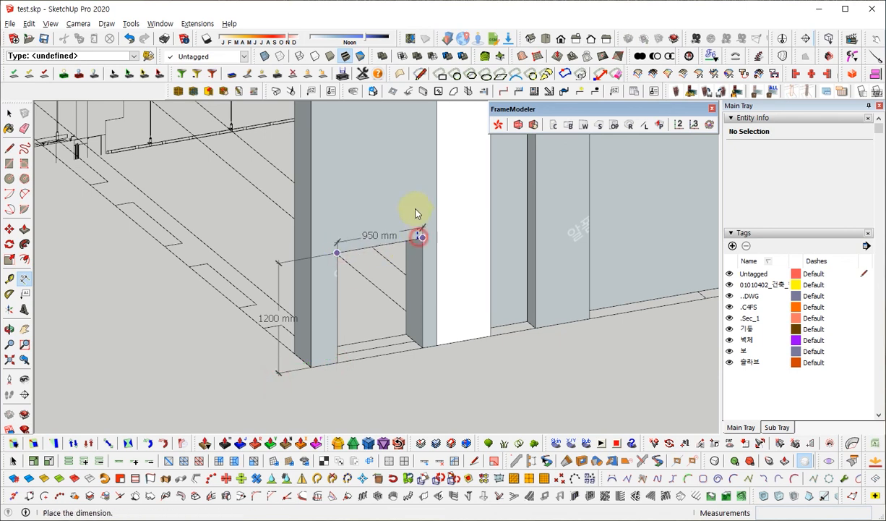
click(403, 217)
mouse_move(403, 217)
middle_down()
mouse_move(368, 224)
mouse_move(535, 134)
mouse_move(534, 251)
mouse_move(387, 217)
middle_up()
scroll(387, 218, down, 3)
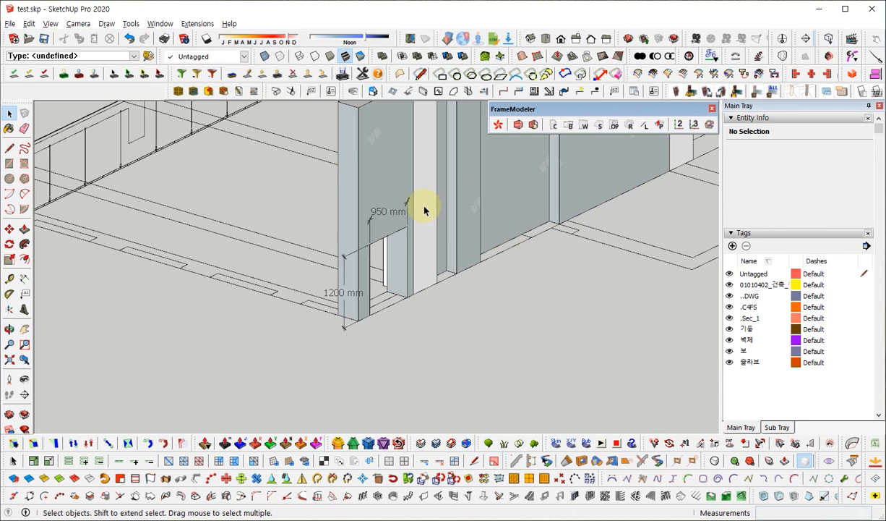
Cut a circular hole about 349 mm in radius through the end W1 wall above the rectangular opening, using the 1000 mm max depth.
key(F11)
click(617, 125)
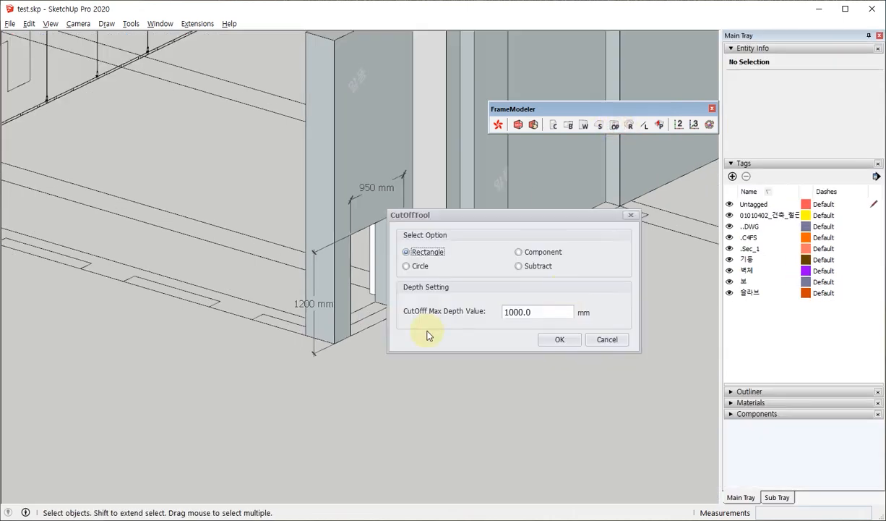
click(407, 266)
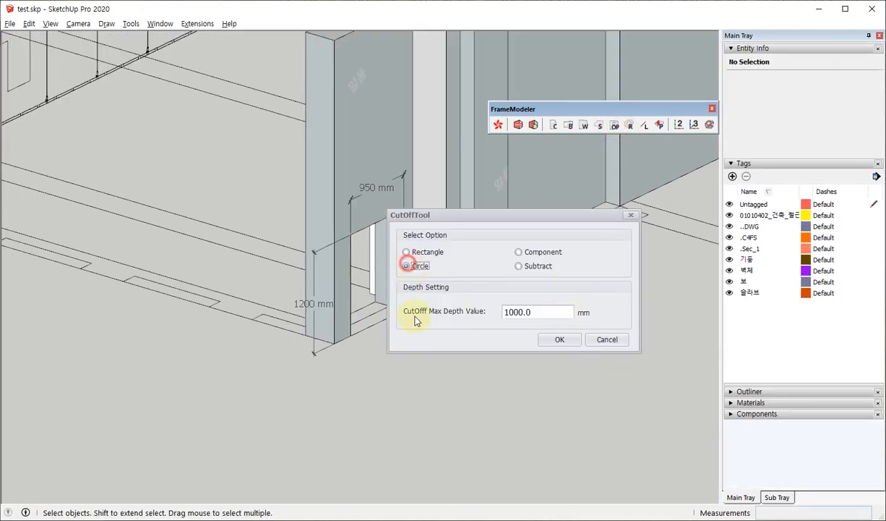
click(559, 338)
scroll(317, 154, up, 6)
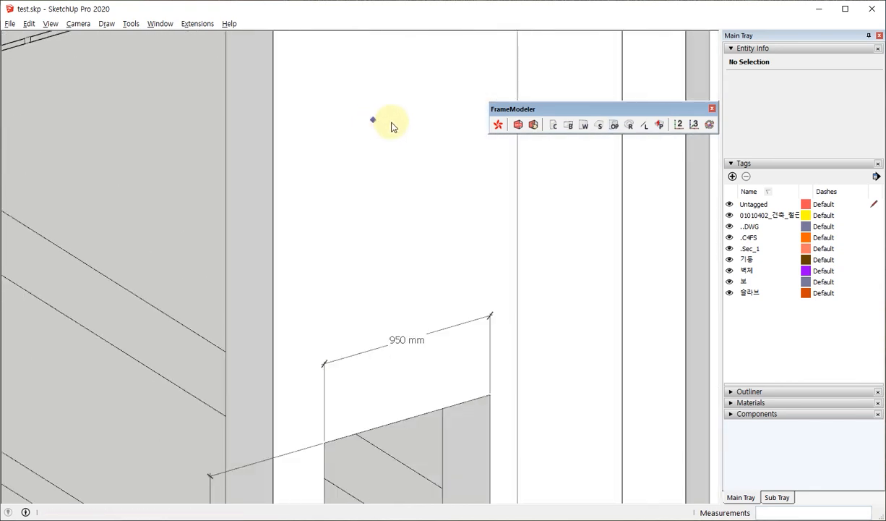
scroll(288, 223, down, 2)
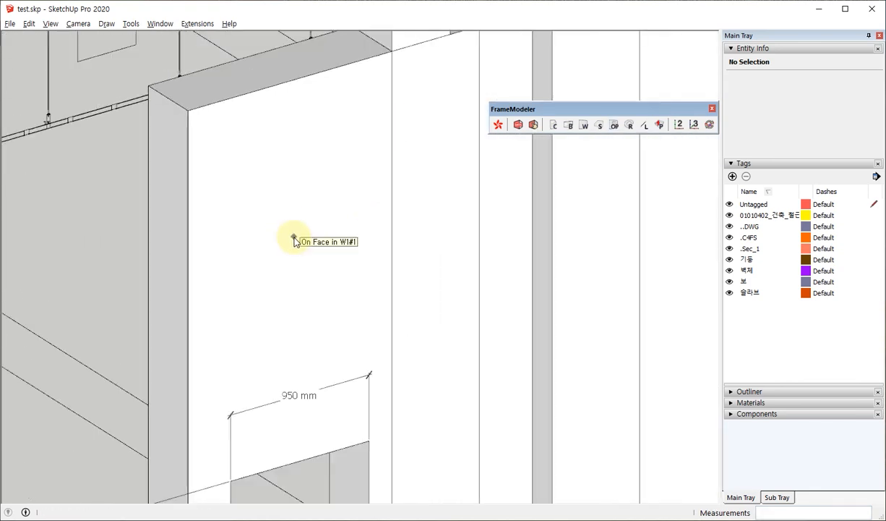
click(294, 236)
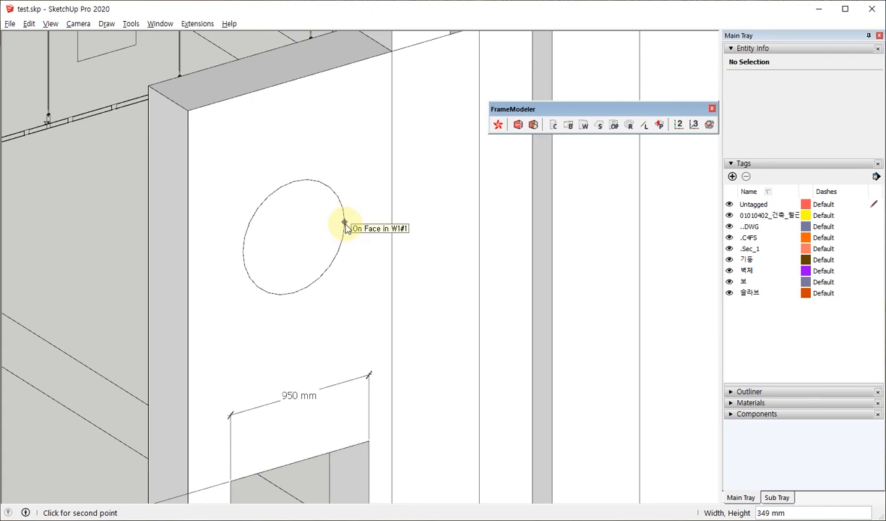
click(346, 228)
middle_drag(346, 237, 154, 127)
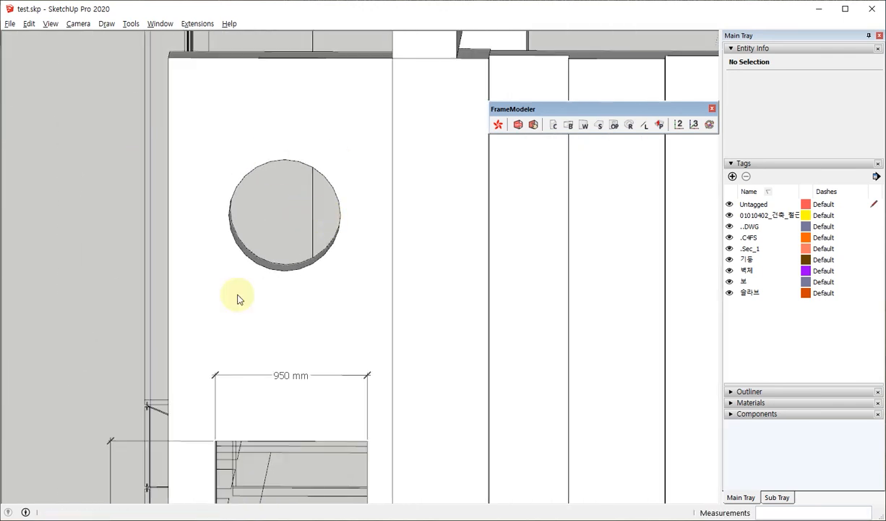
middle_drag(198, 174, 311, 207)
scroll(301, 191, down, 3)
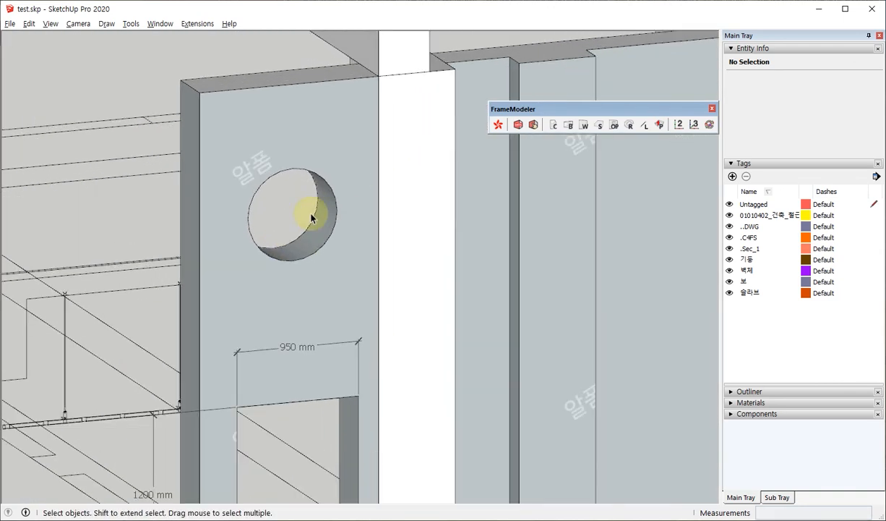
click(615, 124)
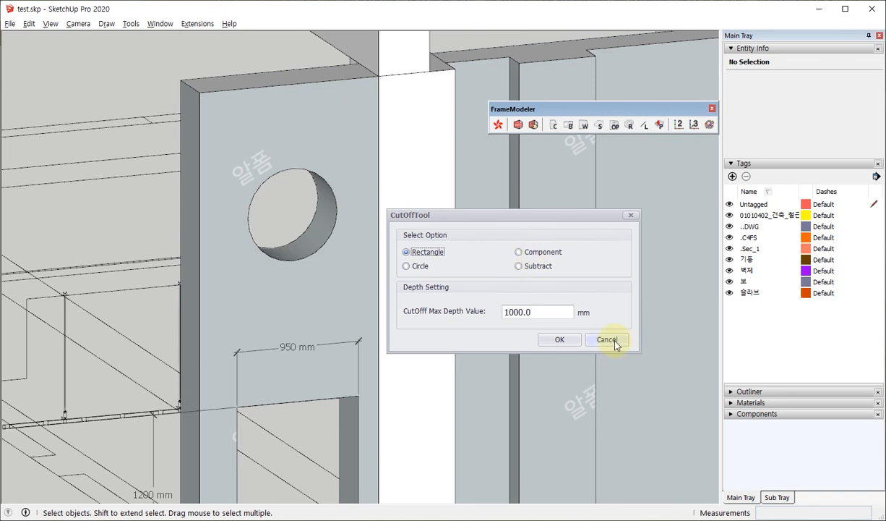
click(519, 266)
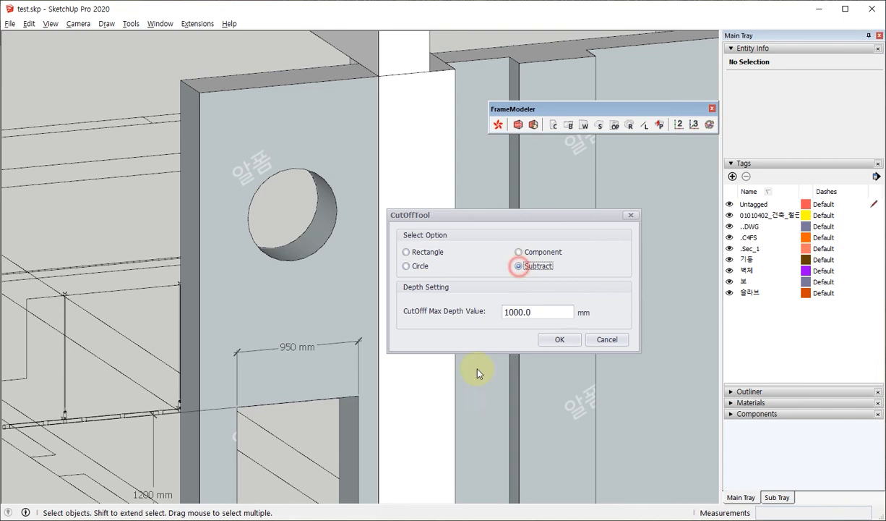
click(548, 340)
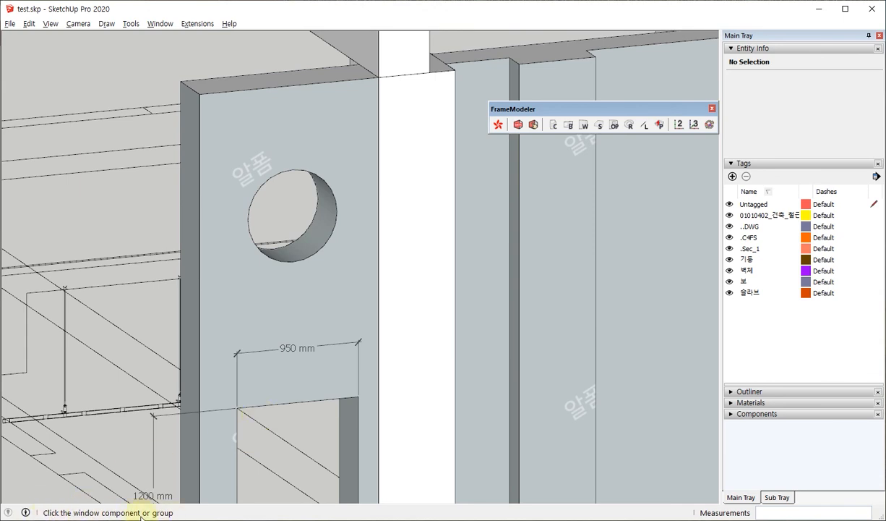
key(space)
scroll(381, 300, down, 7)
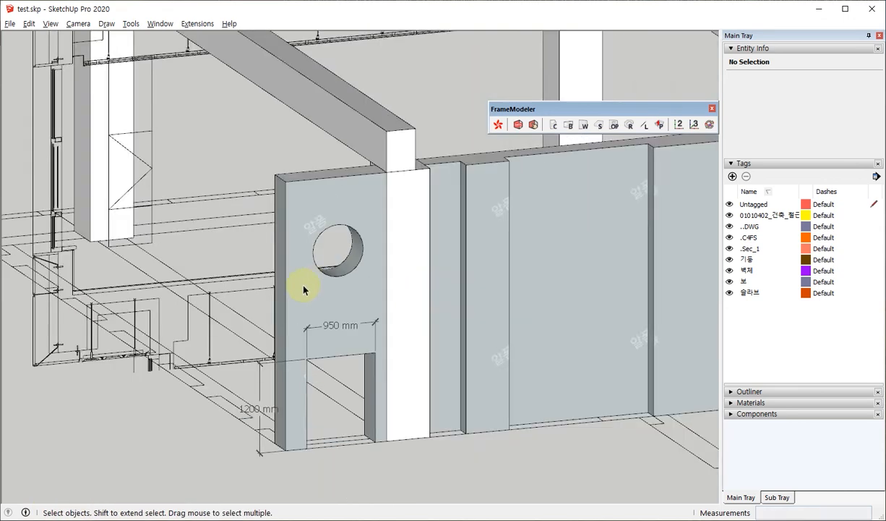
Draw a rectangle of about 2.32 m² down from the upper edge of the recessed section of the long W1 wall.
middle_drag(371, 284, 376, 227)
scroll(342, 289, up, 4)
key(r)
click(371, 220)
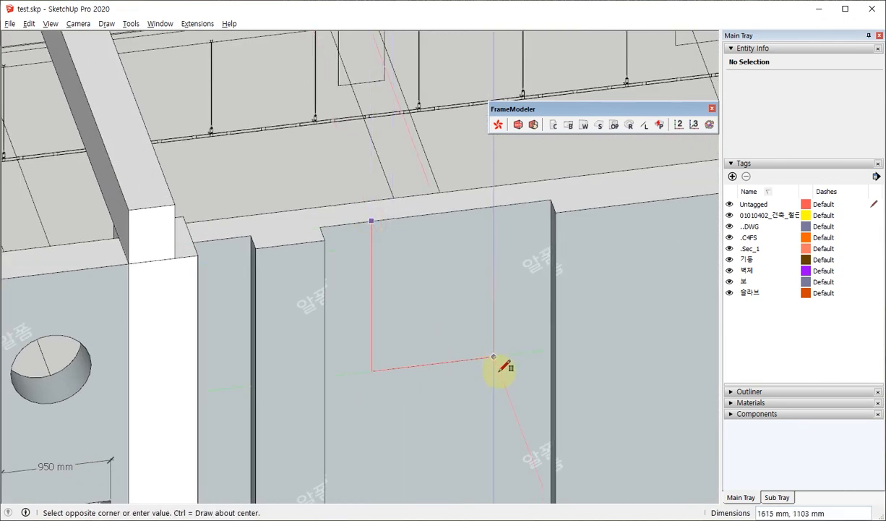
click(510, 408)
Push the rectangle on the recessed wall section back into a shallow block and make the block a group.
middle_drag(425, 370, 505, 407)
key(p)
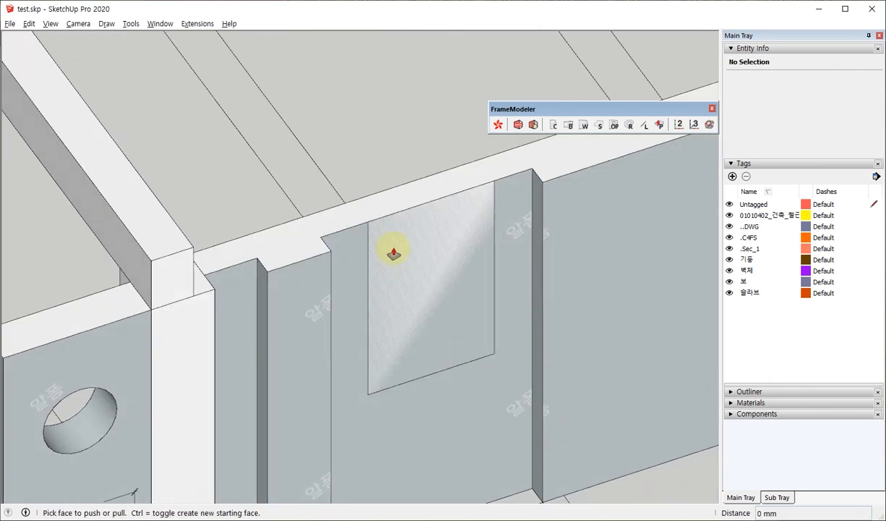
click(393, 258)
click(394, 257)
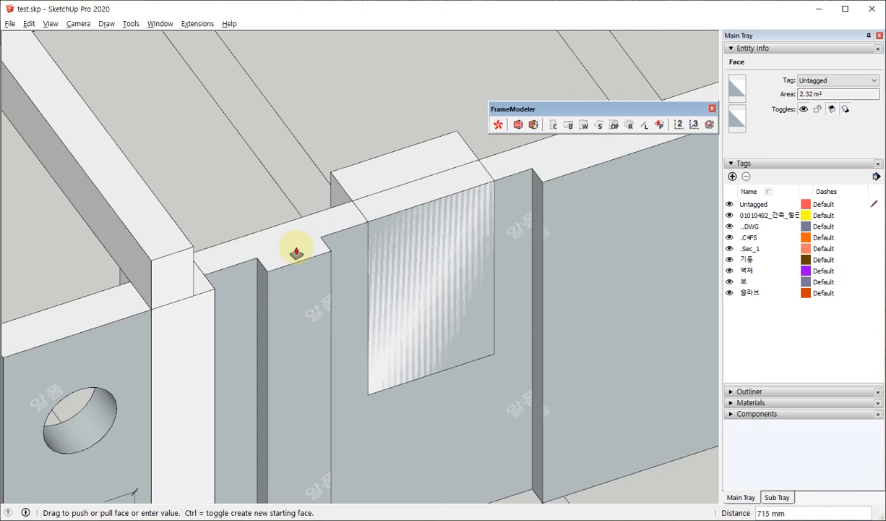
key(Return)
key(space)
triple_click(409, 241)
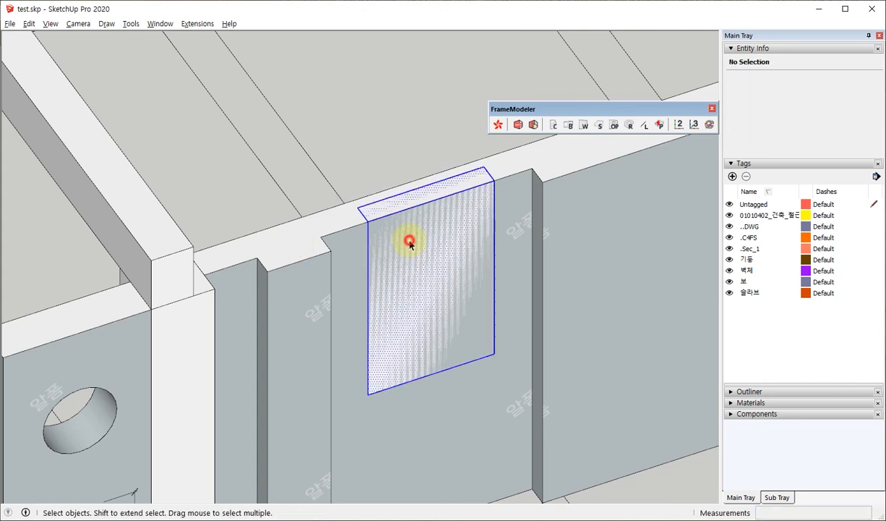
right_click(410, 241)
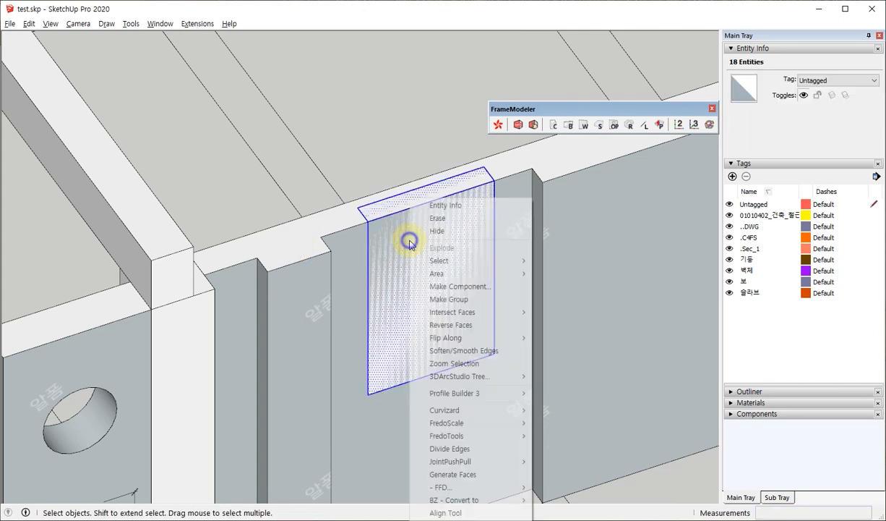
click(465, 303)
Subtract the shallow block group from the long W1 wall with the cut-off tool, using a max depth of 1000 mm.
middle_drag(493, 295, 372, 275)
scroll(382, 292, down, 1)
shift+click(432, 265)
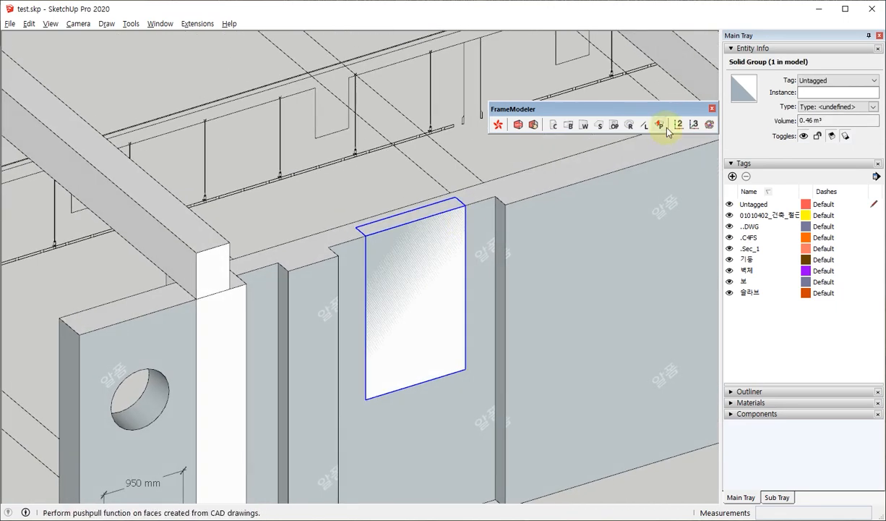
click(615, 125)
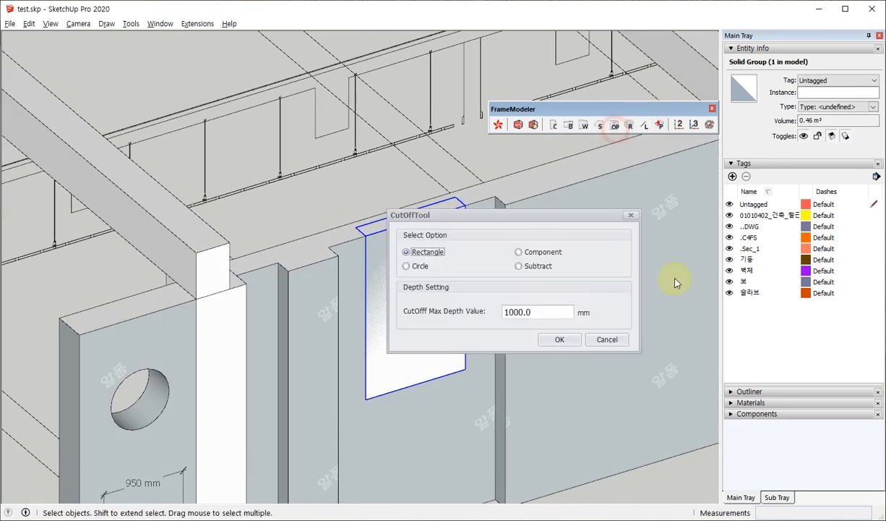
click(559, 339)
click(412, 268)
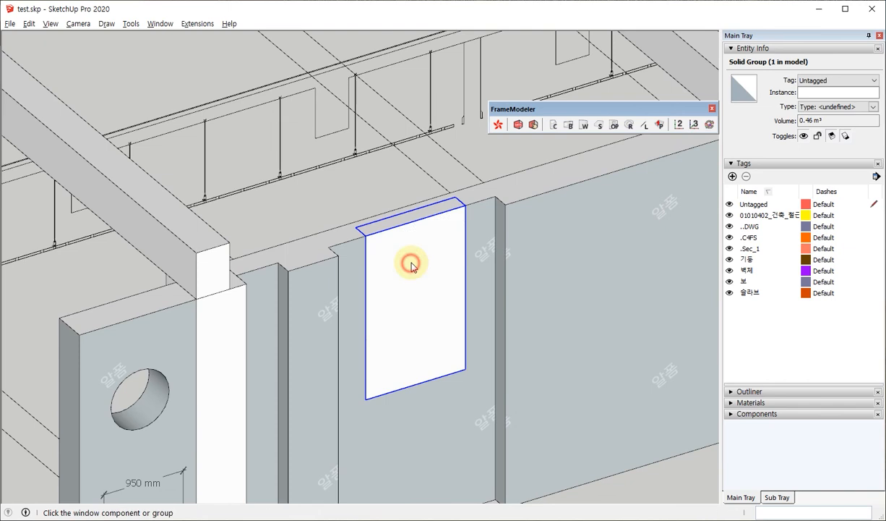
click(412, 262)
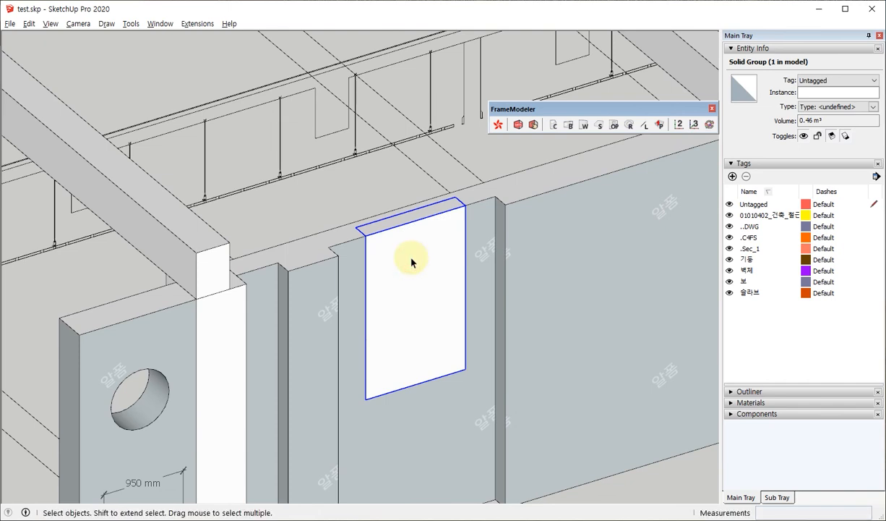
Inspect the notch in the long W1 wall, undo the subtraction and delete the shallow block.
middle_drag(536, 278, 428, 342)
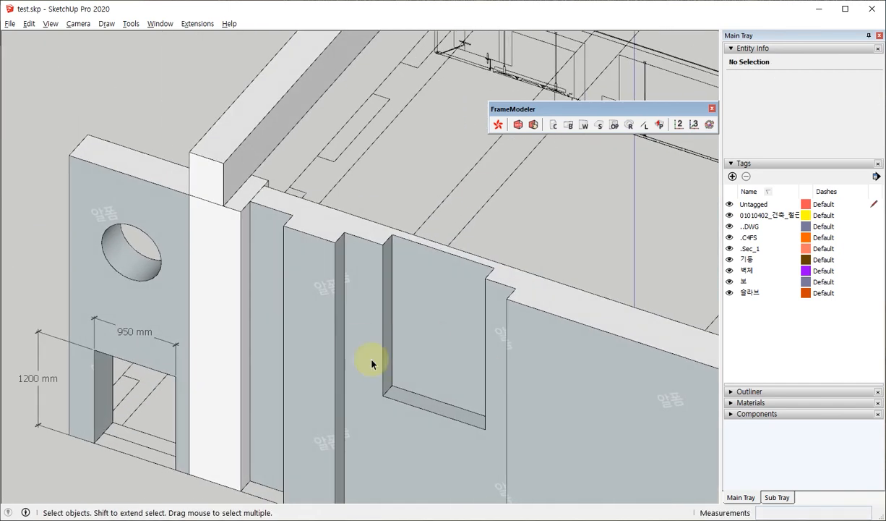
middle_drag(258, 262, 567, 264)
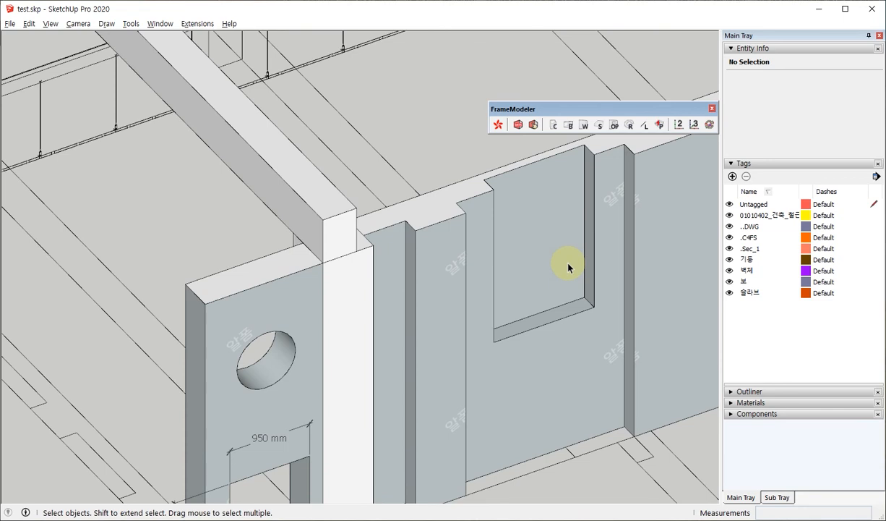
shift+middle_drag(521, 271, 390, 253)
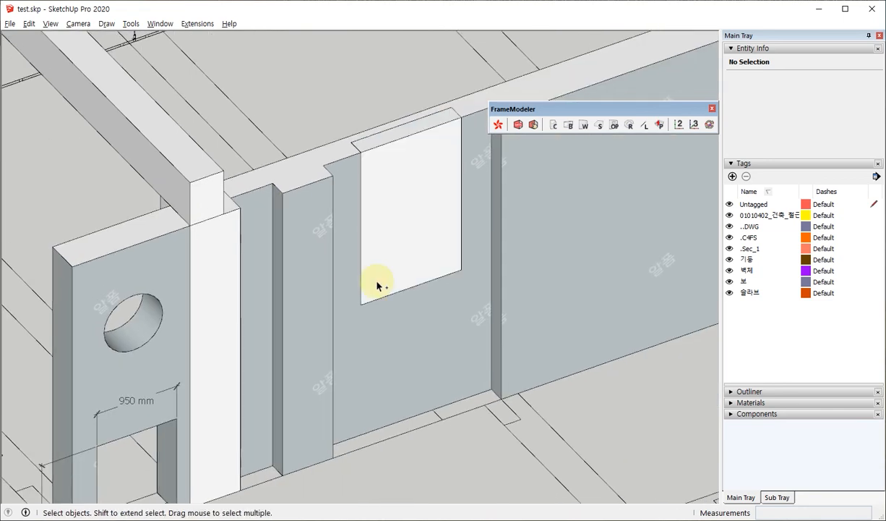
click(456, 241)
key(Delete)
Draw a rectangle about 2991 by 1560 mm down from the upper edge of the long W1 wall's recessed section.
scroll(389, 387, down, 2)
scroll(371, 219, up, 2)
key(r)
scroll(365, 218, up, 1)
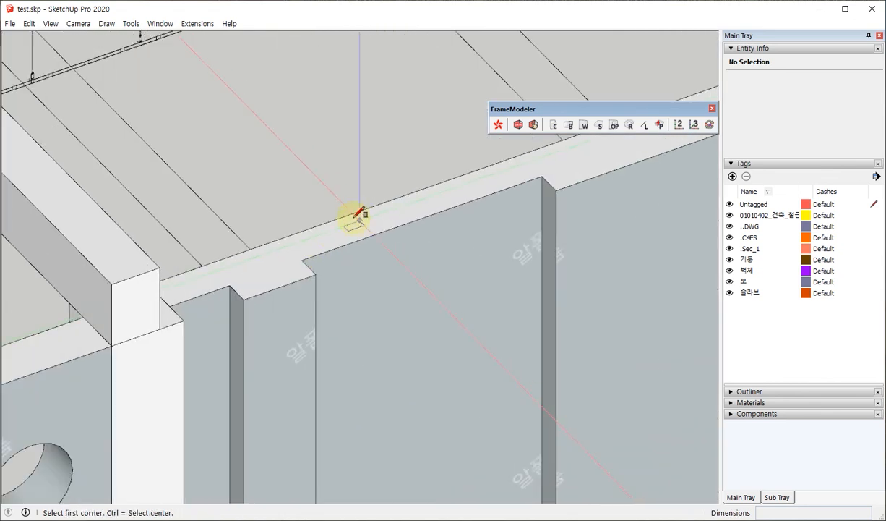
click(333, 247)
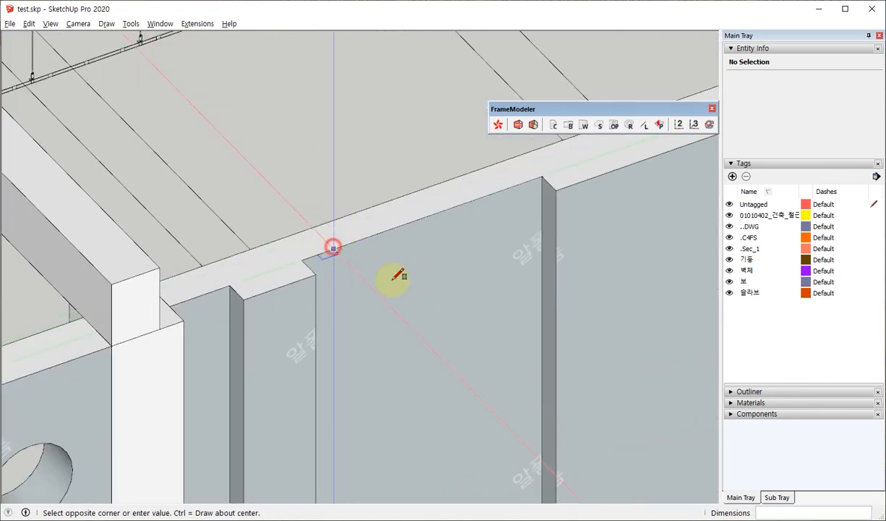
scroll(515, 433, down, 1)
click(492, 441)
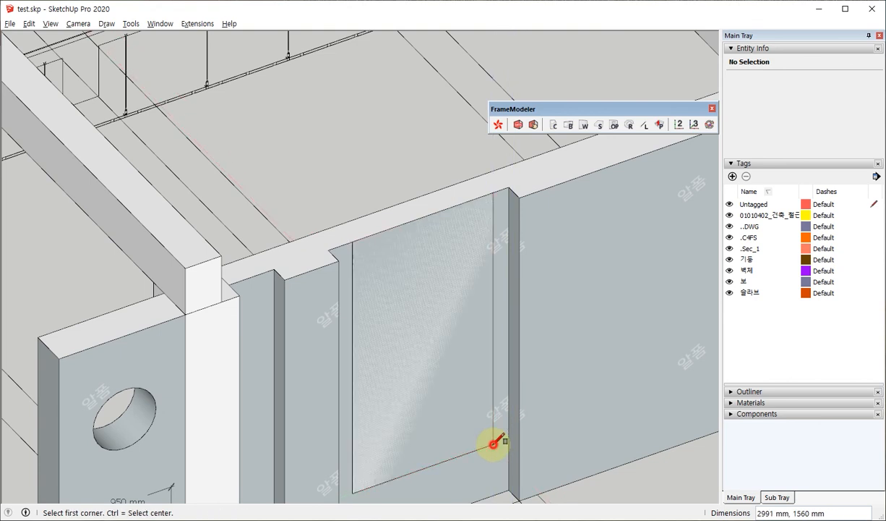
Draw a rectangle about 512 by 1104 mm in the large rectangle's lower-right corner and a smaller one on its left edge.
middle_drag(491, 441, 427, 339)
click(414, 345)
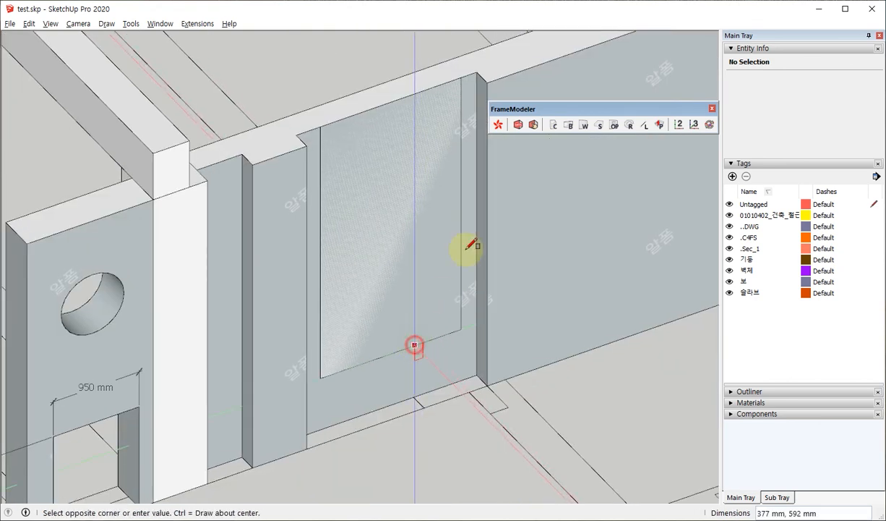
click(462, 235)
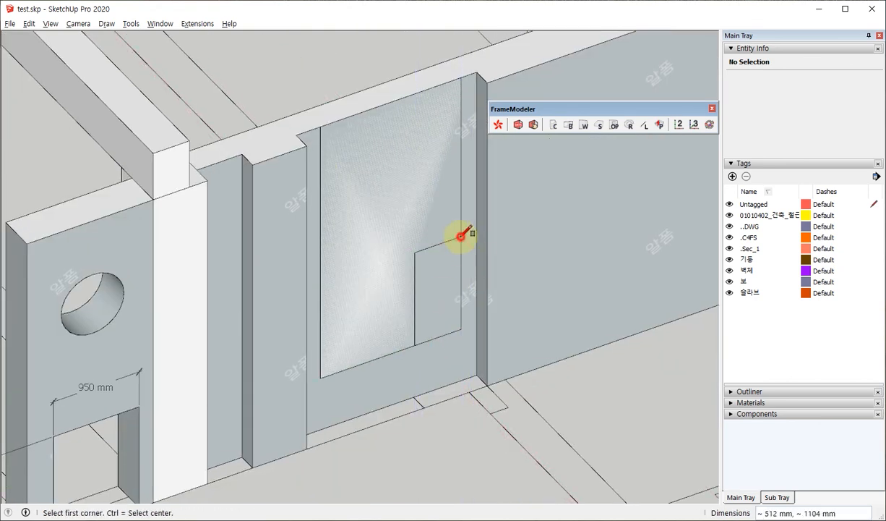
click(321, 175)
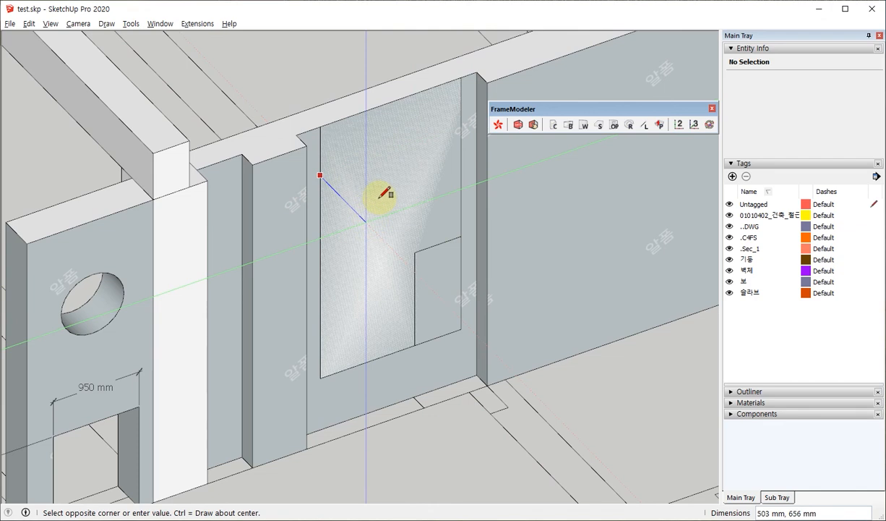
click(381, 199)
Group the notched face on the wall, open the group and erase the leftover outer edges at both notches.
key(space)
double_click(419, 186)
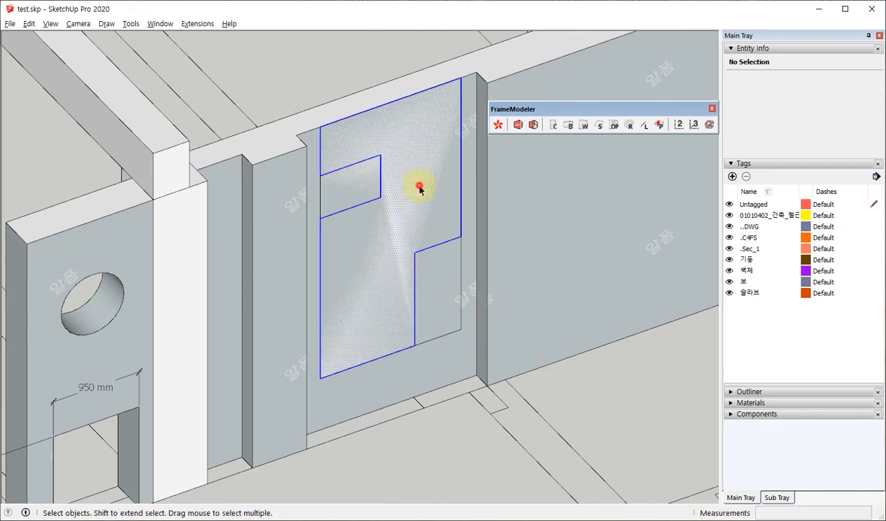
double_click(419, 186)
key(e)
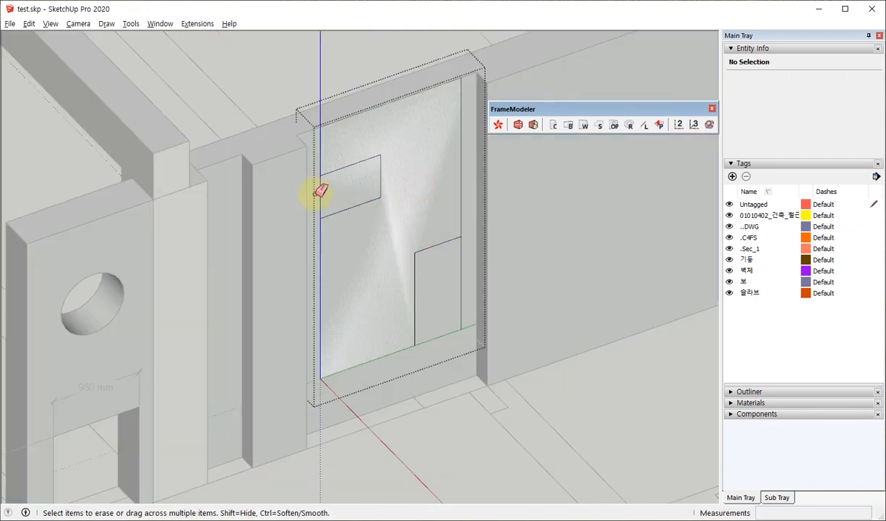
click(320, 194)
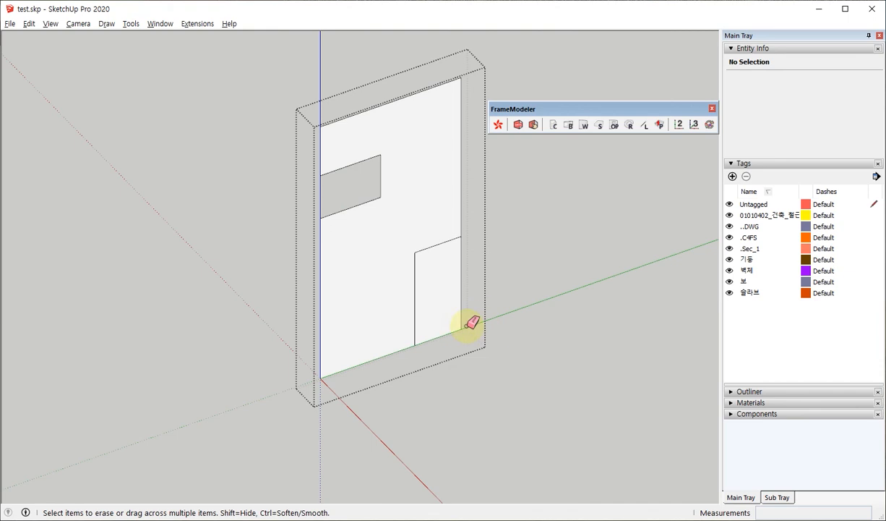
drag(460, 327, 467, 273)
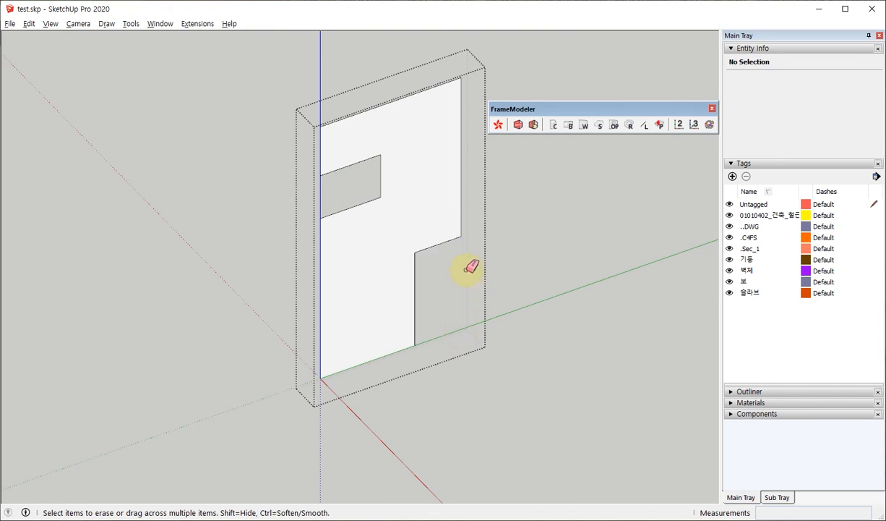
Push the notched face back through and well beyond the wall's thickness, and leave group editing.
key(p)
click(398, 143)
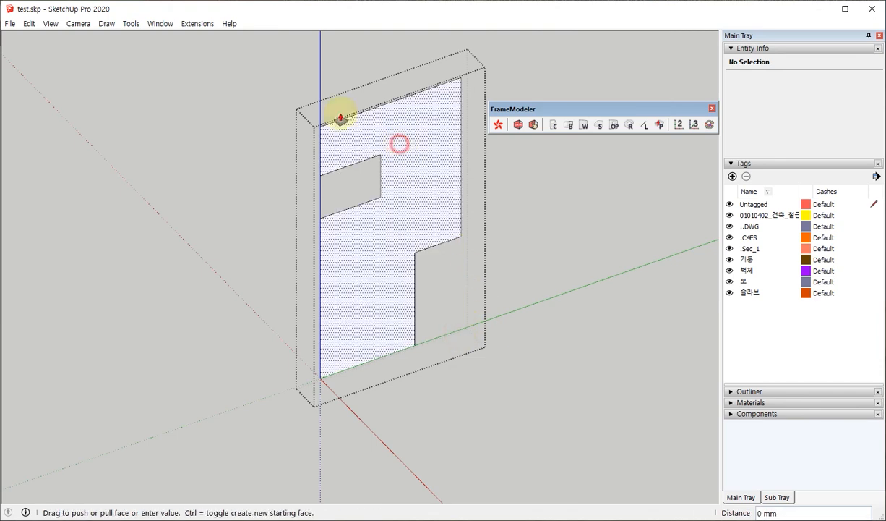
click(300, 99)
key(space)
key(Escape)
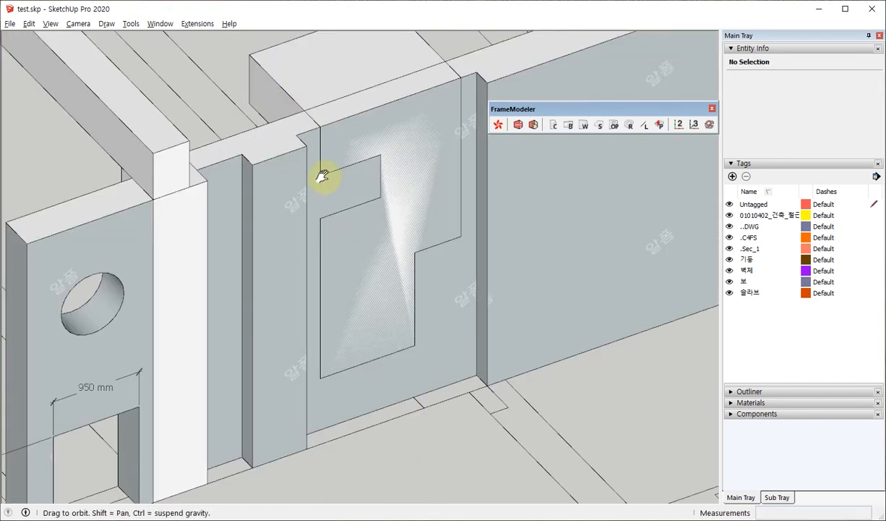
Subtract the notched block group from the long W1 wall with the cut-off tool, using a max depth of 1000 mm.
middle_drag(320, 174, 337, 120)
click(341, 117)
click(615, 125)
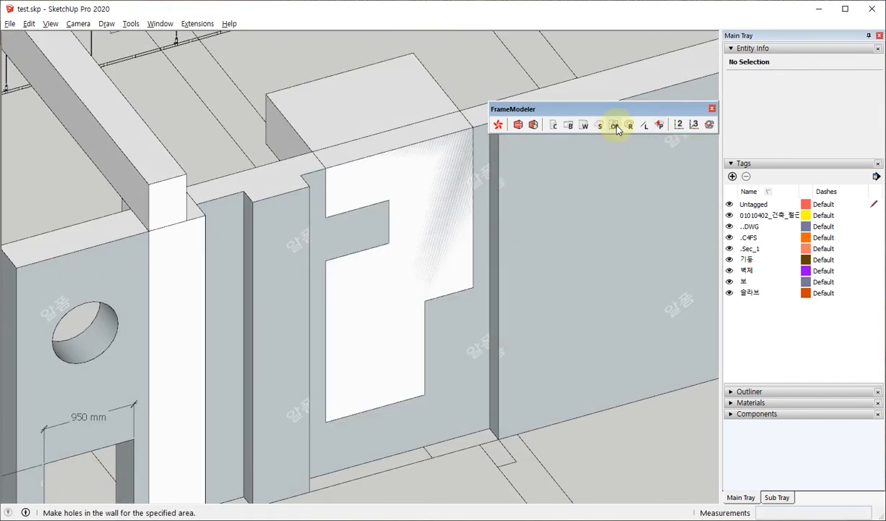
click(519, 266)
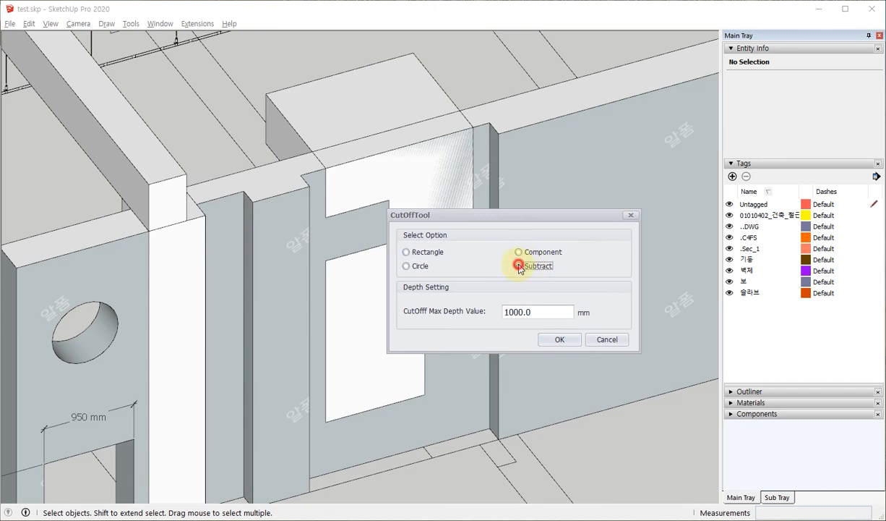
click(557, 339)
click(556, 341)
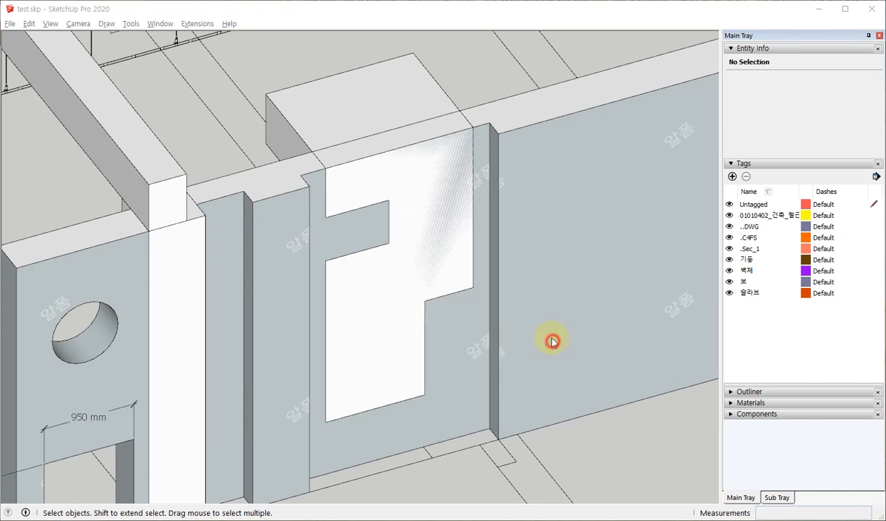
click(358, 97)
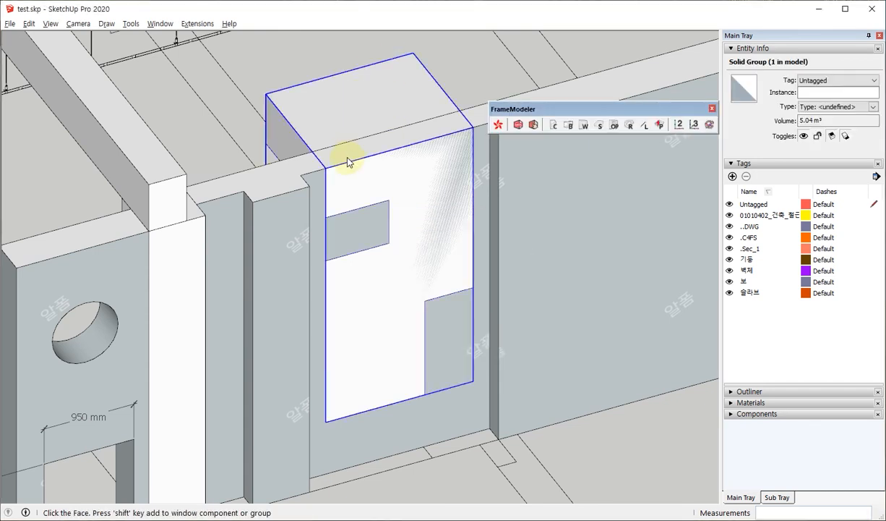
click(340, 98)
click(390, 193)
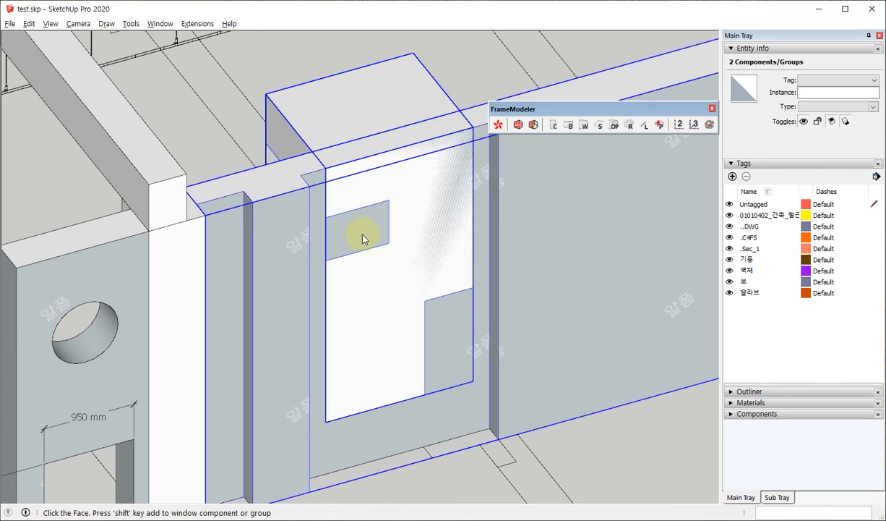
click(348, 104)
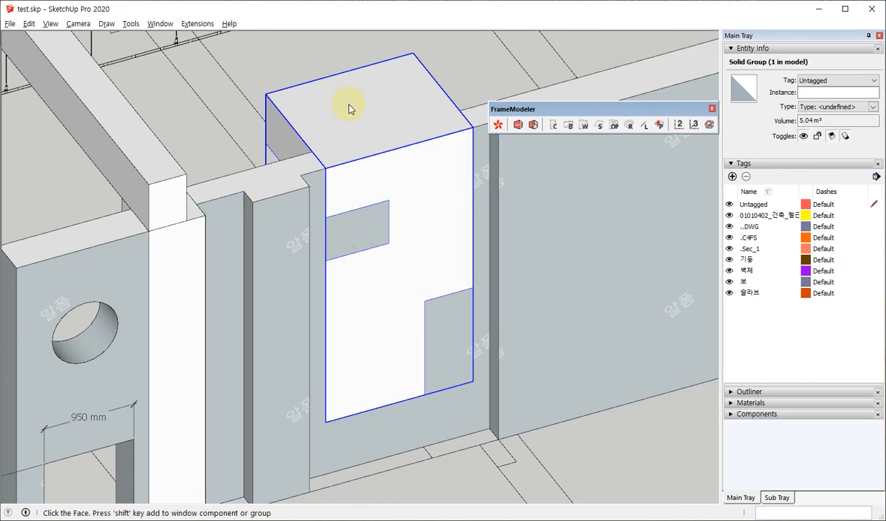
click(348, 108)
Inspect the stepped opening from several sides, undo the subtraction and delete the notched block.
middle_drag(397, 221, 96, 222)
middle_drag(175, 265, 366, 258)
scroll(387, 263, down, 2)
scroll(319, 264, up, 4)
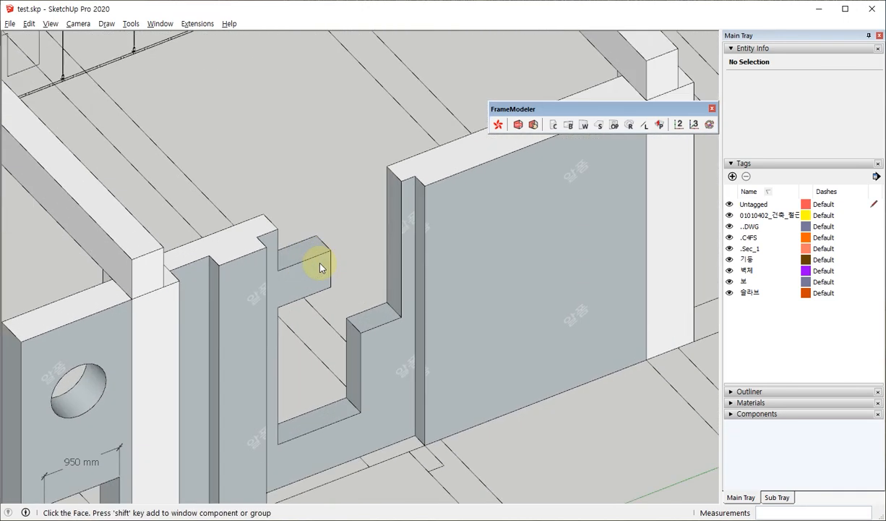
scroll(372, 240, down, 3)
key(ctrl+z)
key(ctrl+z)
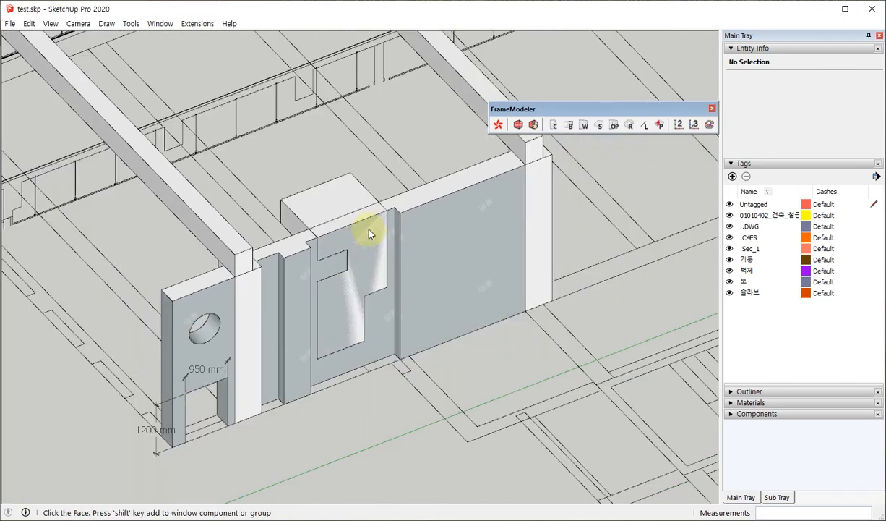
click(349, 201)
click(352, 206)
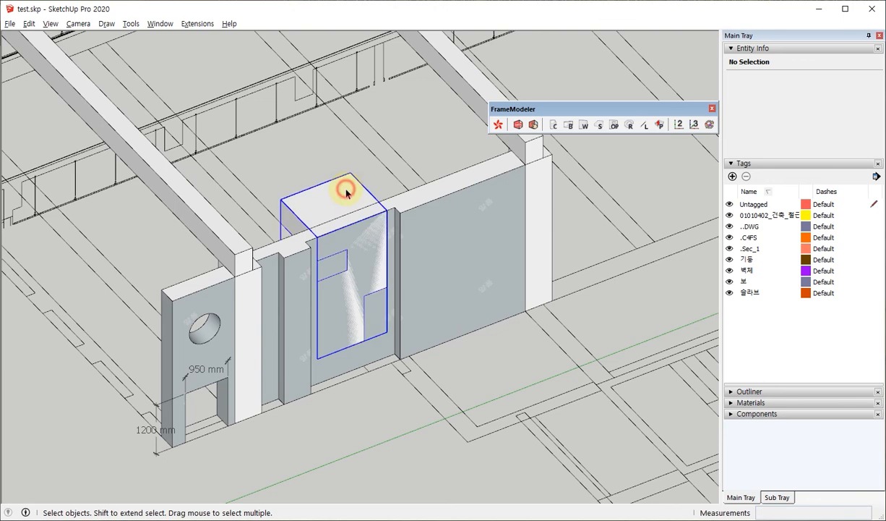
Open the cut-off tool's options for another opening in the W1 walls.
click(613, 124)
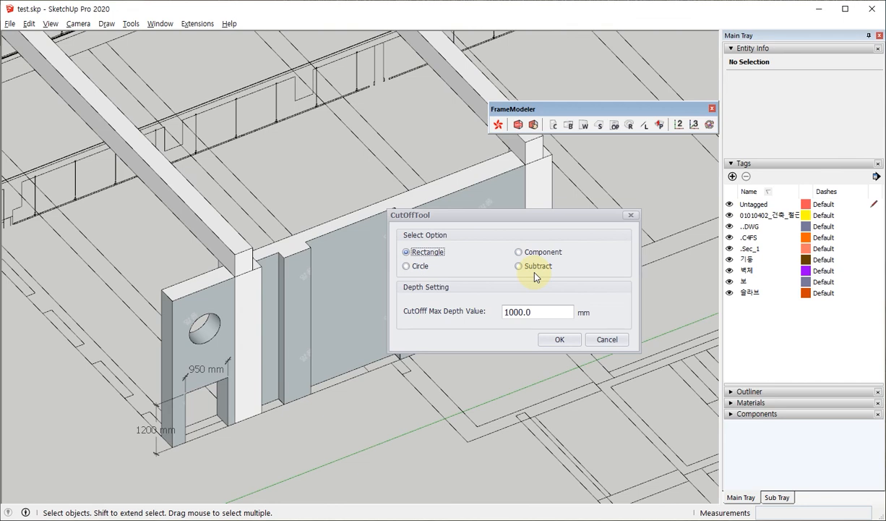
Close the cut-off options without applying them and draw a rectangle about 1371 by 1314 mm on the long W1 wall's far section.
click(607, 340)
scroll(339, 323, up, 5)
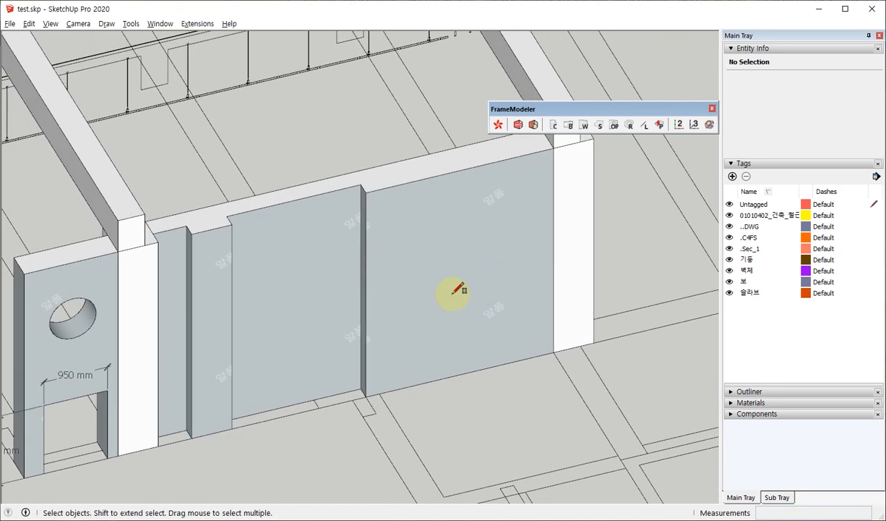
key(r)
click(432, 313)
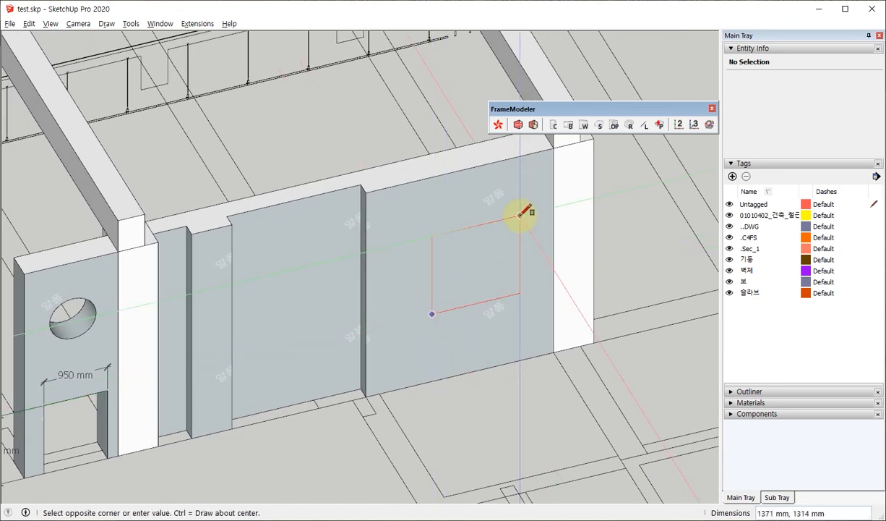
click(520, 216)
Pull the rectangle outward about 110 mm from the wall face to form a thin block.
key(o)
middle_drag(402, 345, 450, 366)
scroll(504, 195, up, 3)
key(space)
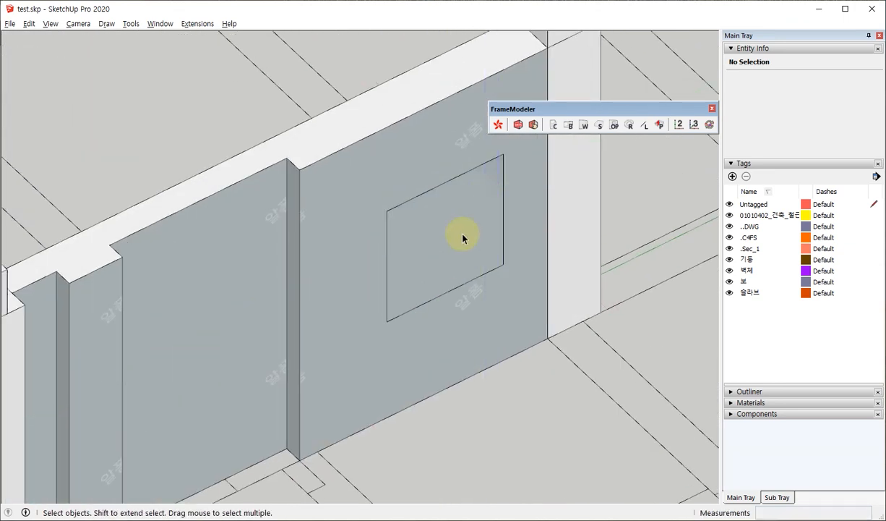
key(p)
click(414, 233)
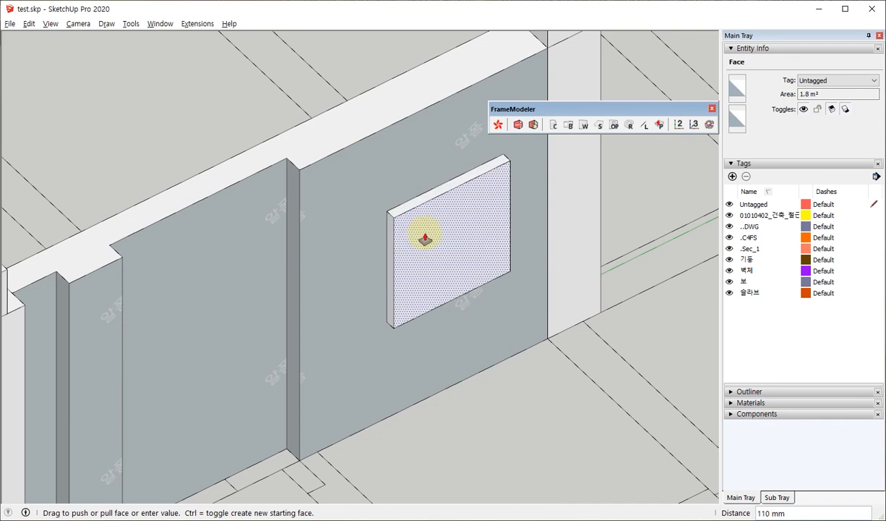
click(429, 233)
Select the whole block and make it a component with the definition name win1.
key(space)
triple_click(428, 230)
right_click(431, 200)
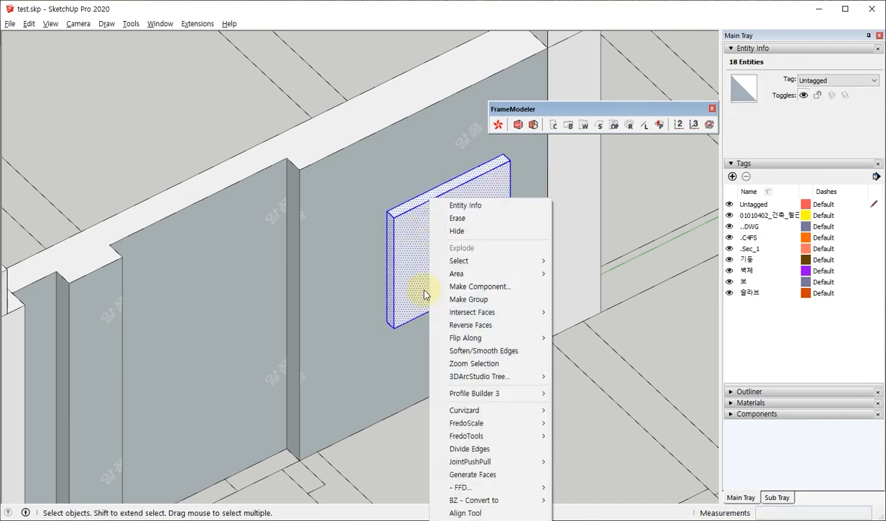
click(461, 288)
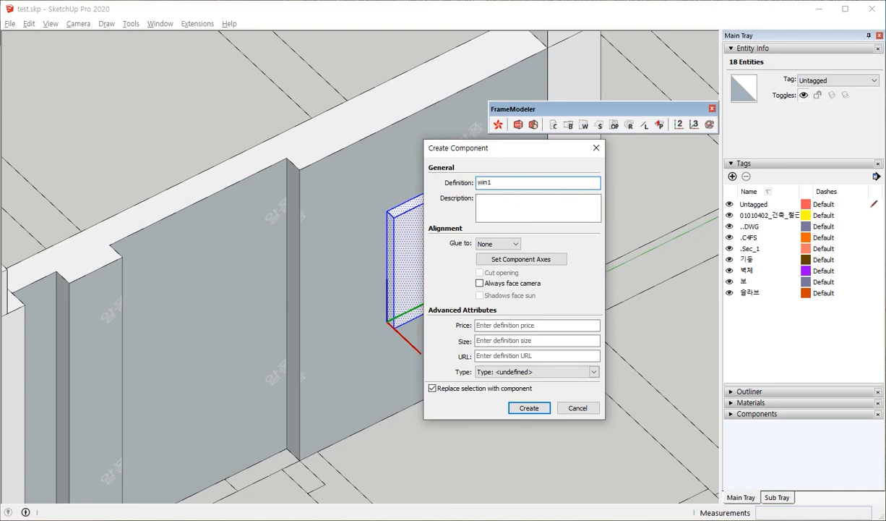
click(530, 407)
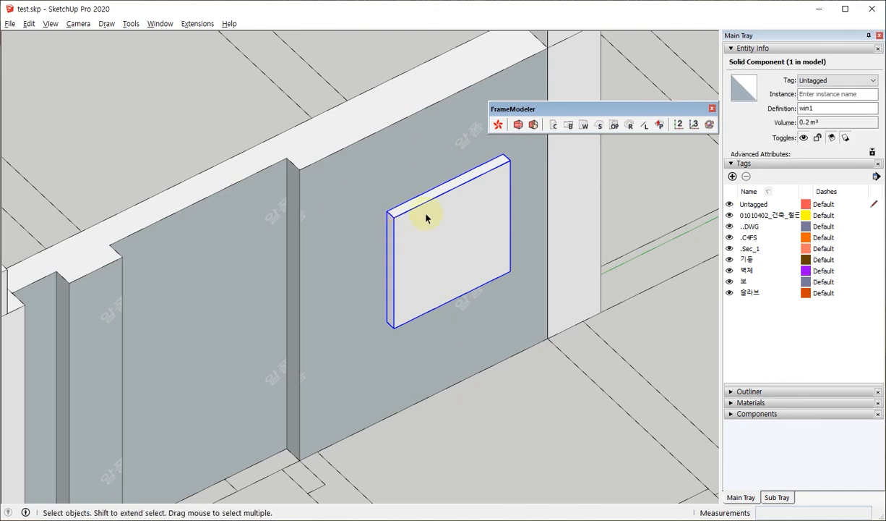
Find the win1 component among the components in the model and pick it.
middle_drag(426, 218, 390, 255)
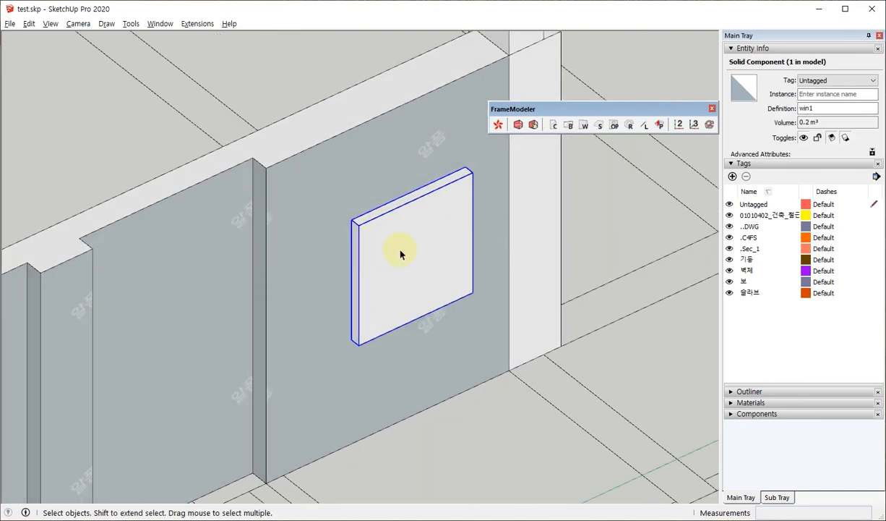
click(756, 415)
scroll(829, 430, down, 3)
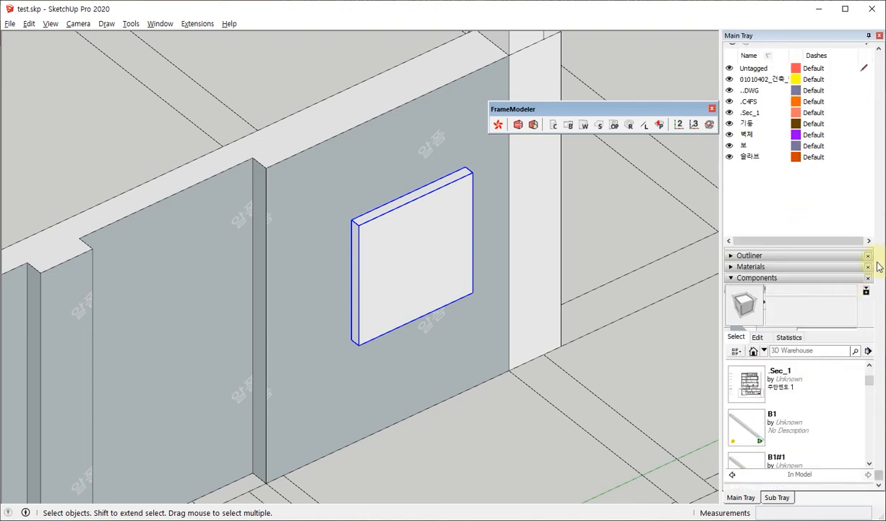
scroll(788, 365, down, 5)
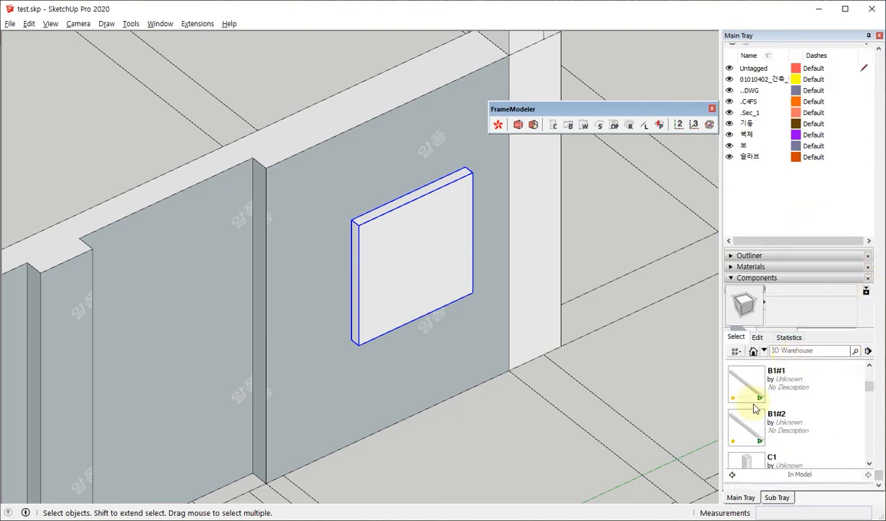
scroll(794, 392, down, 1)
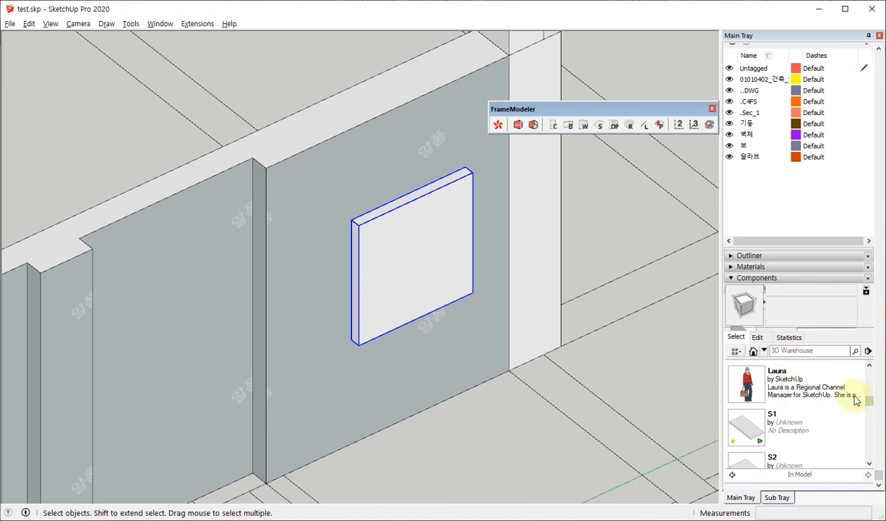
drag(869, 402, 868, 451)
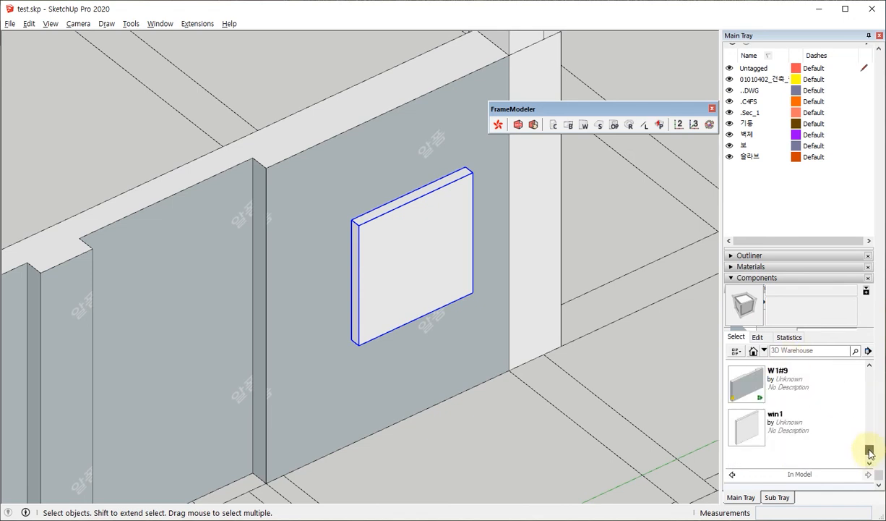
click(745, 425)
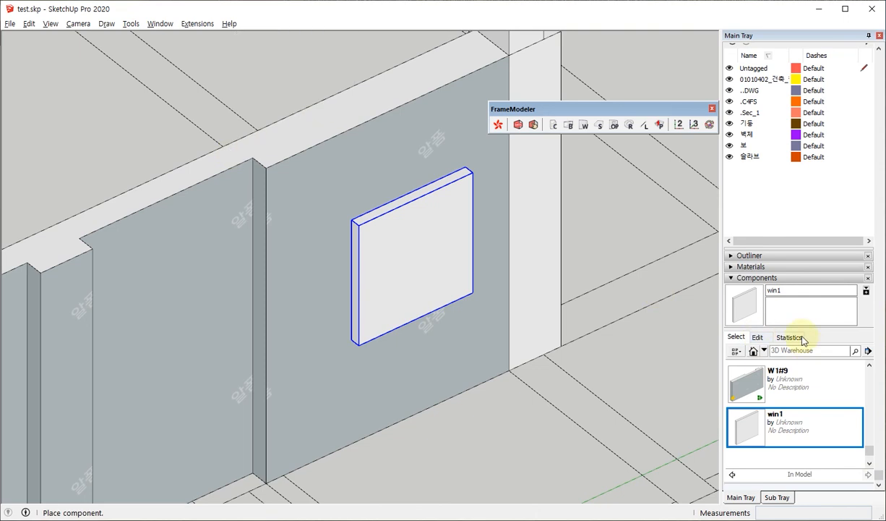
Set win1 to glue to Any with Cut opening enabled, preview a copy against the wall, and cancel its placement.
click(757, 338)
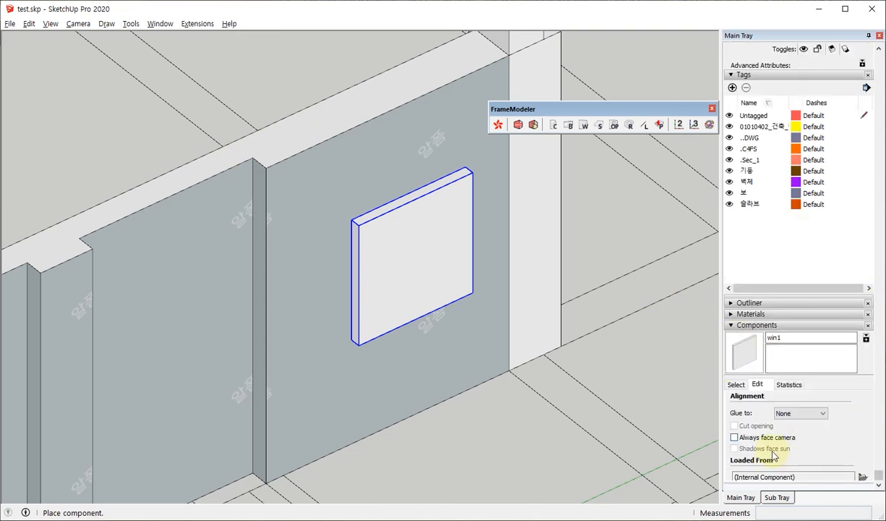
click(794, 417)
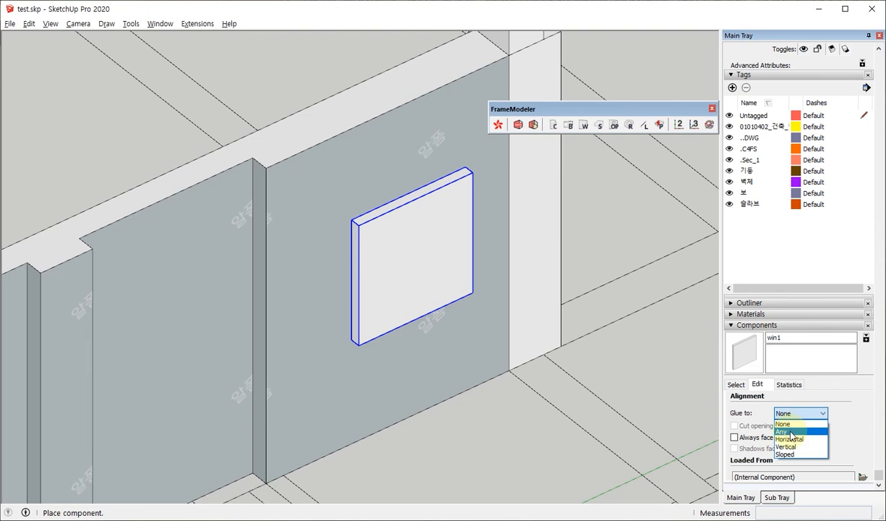
click(791, 433)
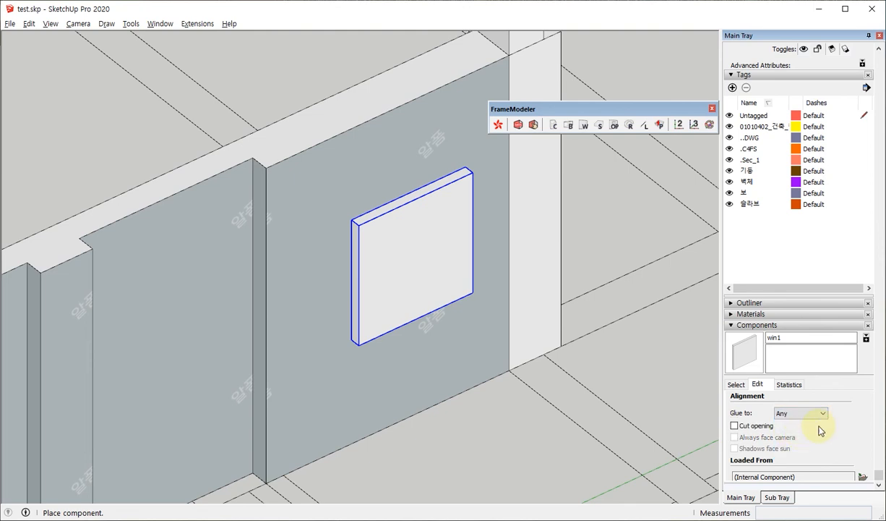
click(734, 426)
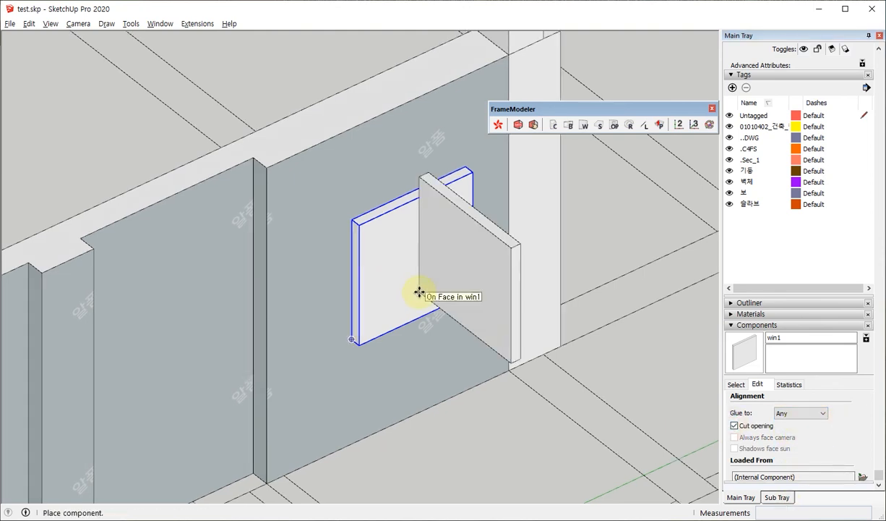
scroll(391, 297, down, 3)
scroll(279, 240, up, 4)
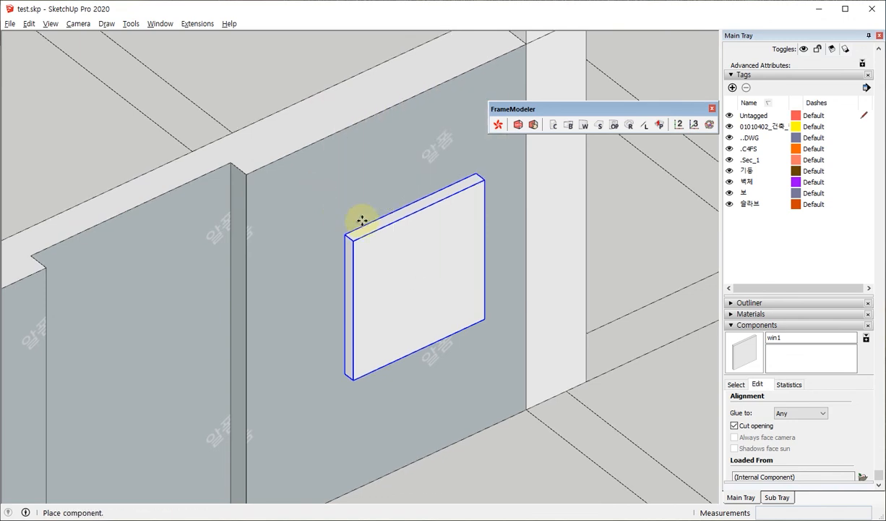
key(Escape)
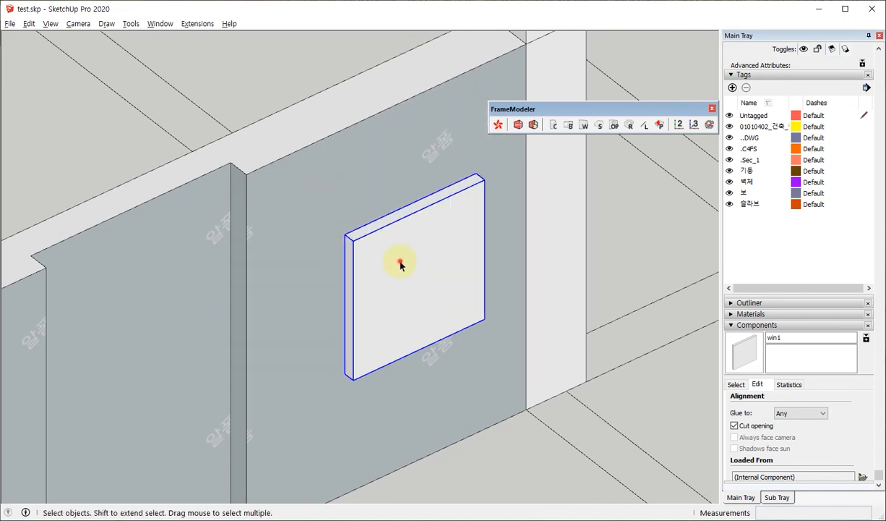
Open the win1 block for editing, check its axes, disable Cut opening and set Glue to None.
double_click(400, 265)
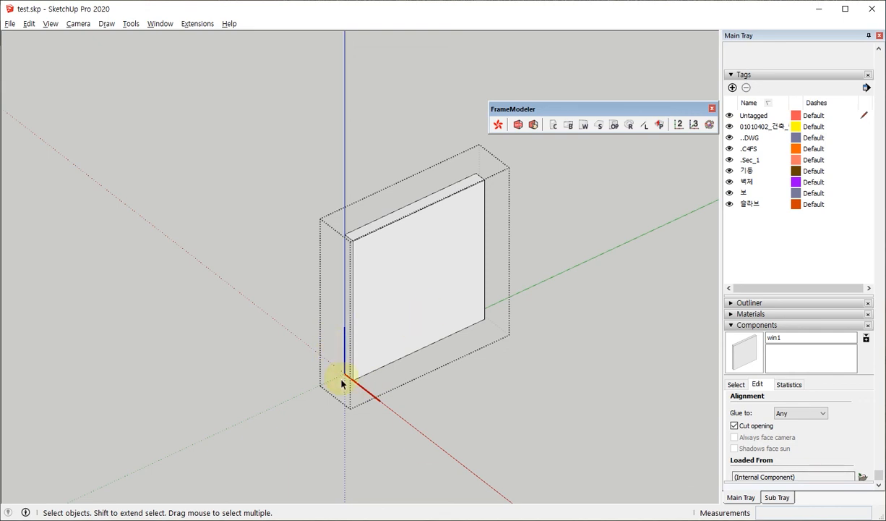
scroll(358, 394, up, 3)
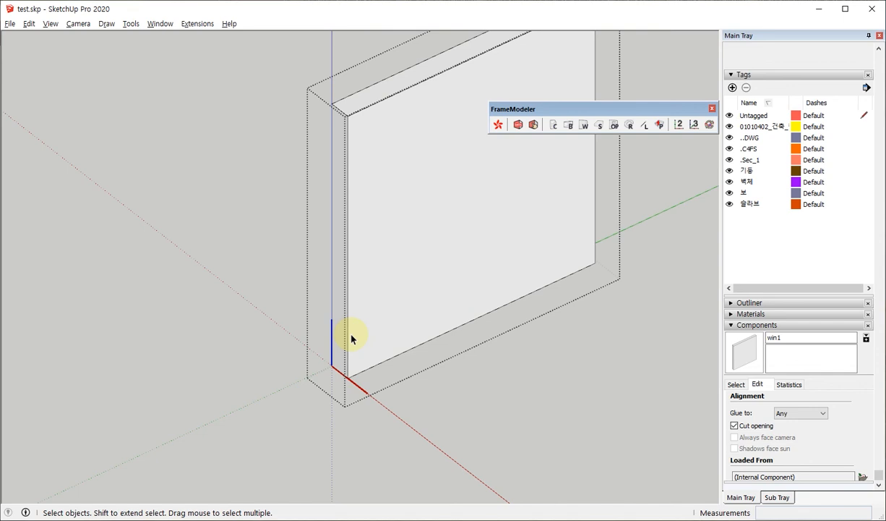
scroll(353, 337, down, 3)
middle_drag(388, 275, 412, 275)
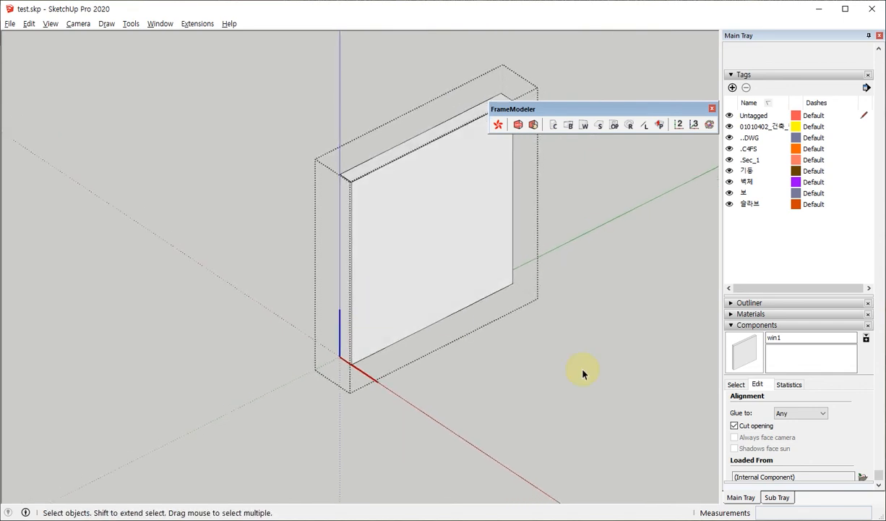
middle_drag(525, 395, 434, 333)
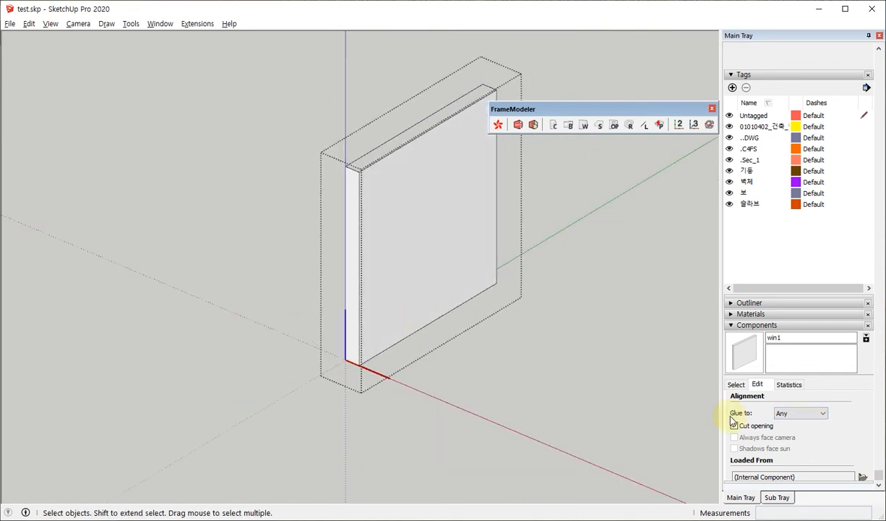
click(736, 426)
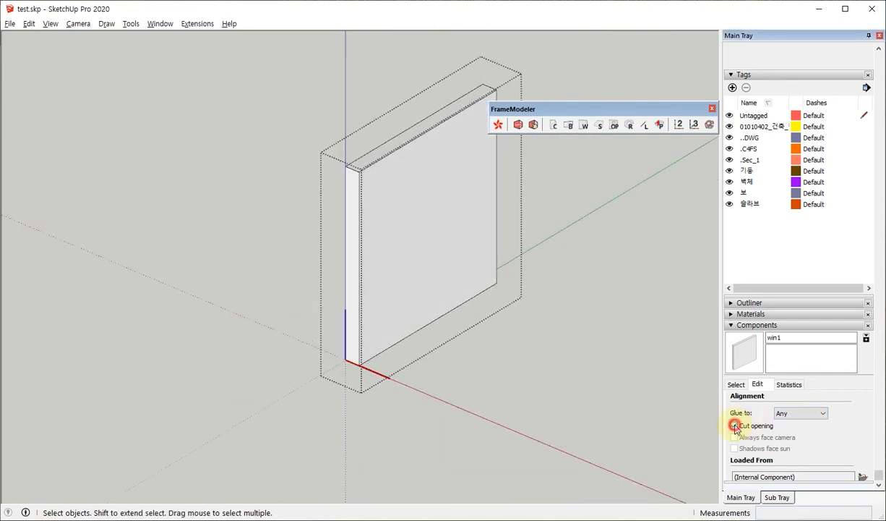
click(787, 414)
click(787, 422)
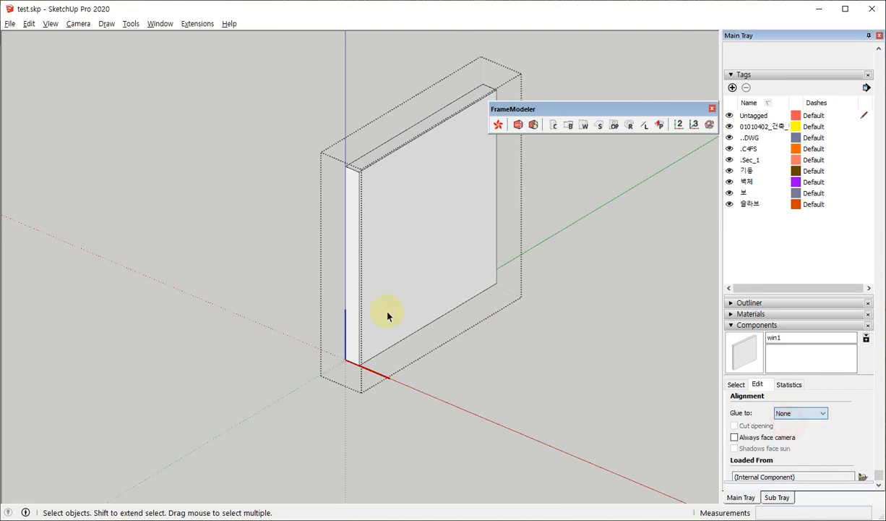
Move win1's axes origin to the outer face's lower corner, with red along the bottom edge and green upward, and leave component editing.
middle_drag(387, 313, 386, 234)
scroll(390, 185, up, 1)
right_click(390, 187)
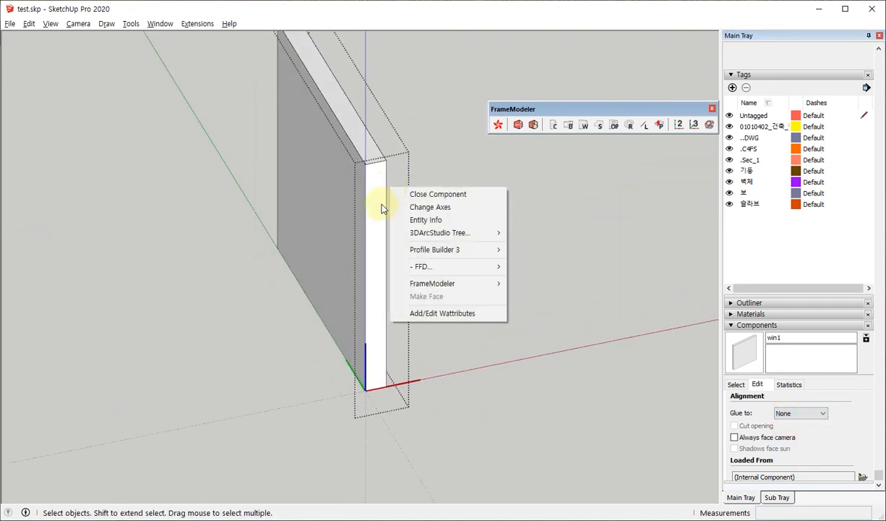
click(431, 207)
middle_drag(277, 338, 381, 279)
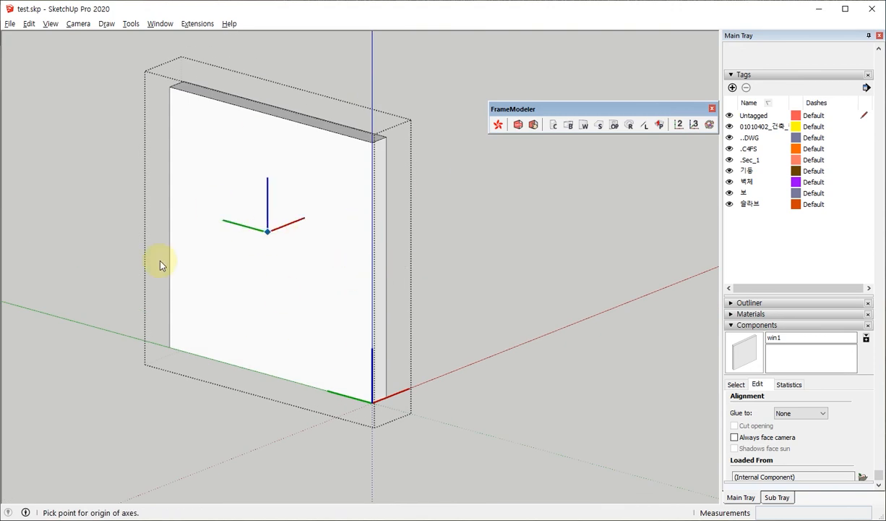
middle_drag(364, 347, 248, 459)
scroll(355, 401, up, 3)
click(372, 396)
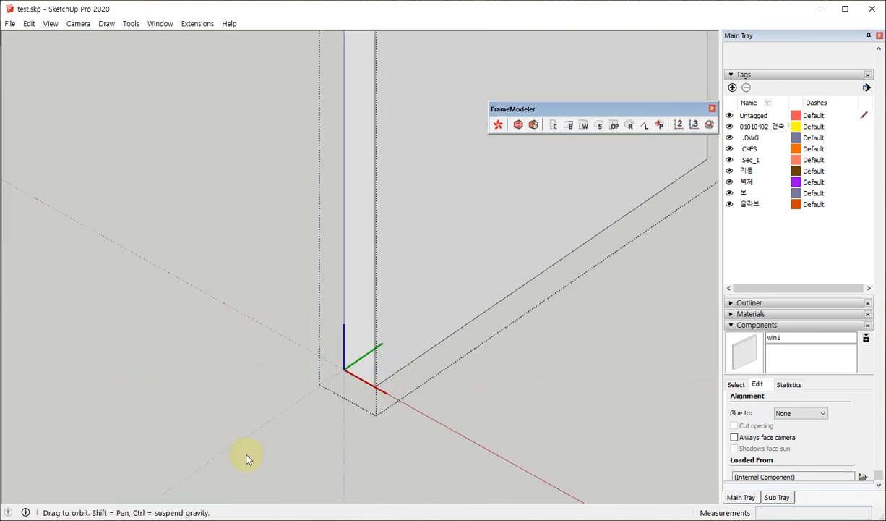
click(439, 359)
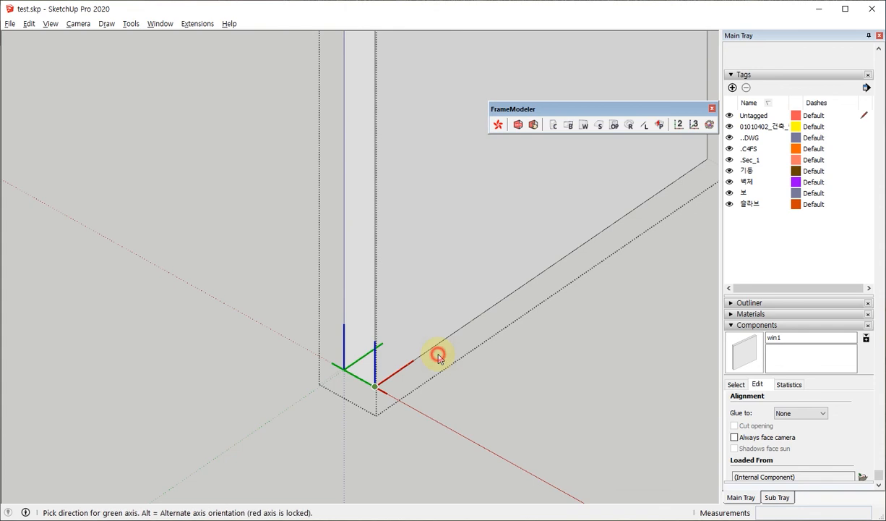
click(369, 260)
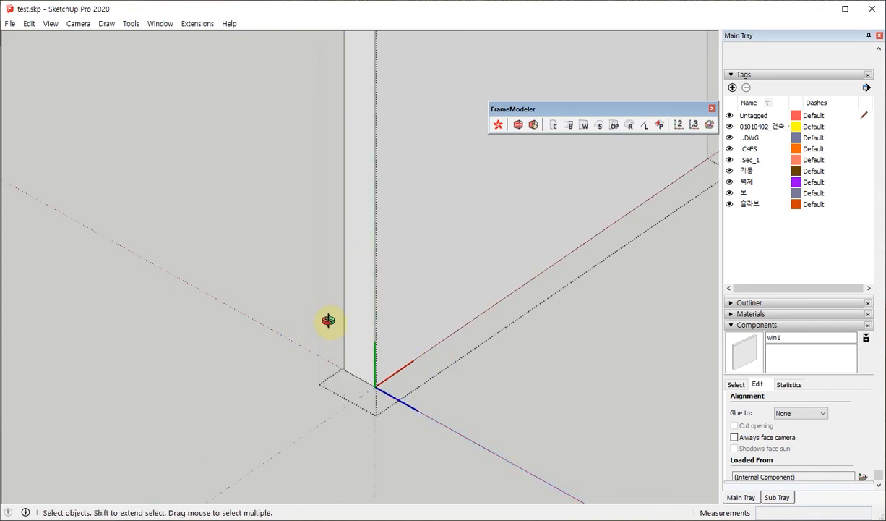
middle_drag(318, 311, 372, 239)
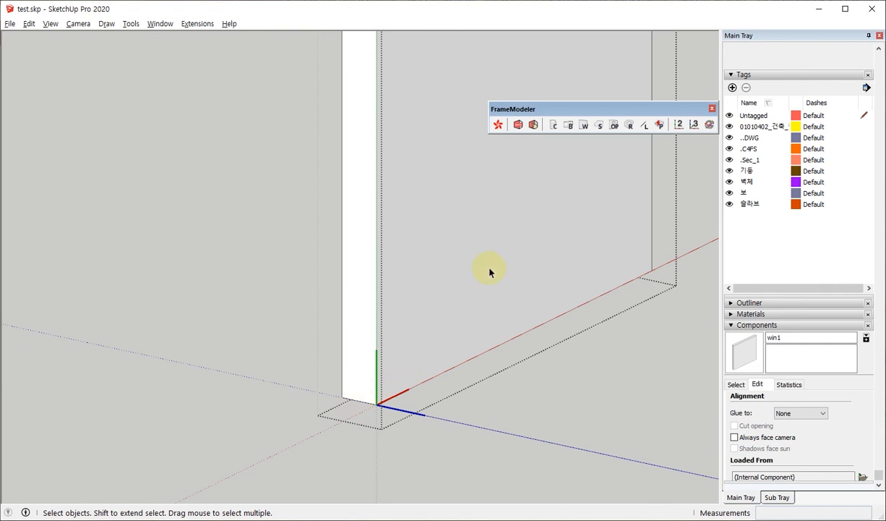
middle_drag(382, 396, 336, 312)
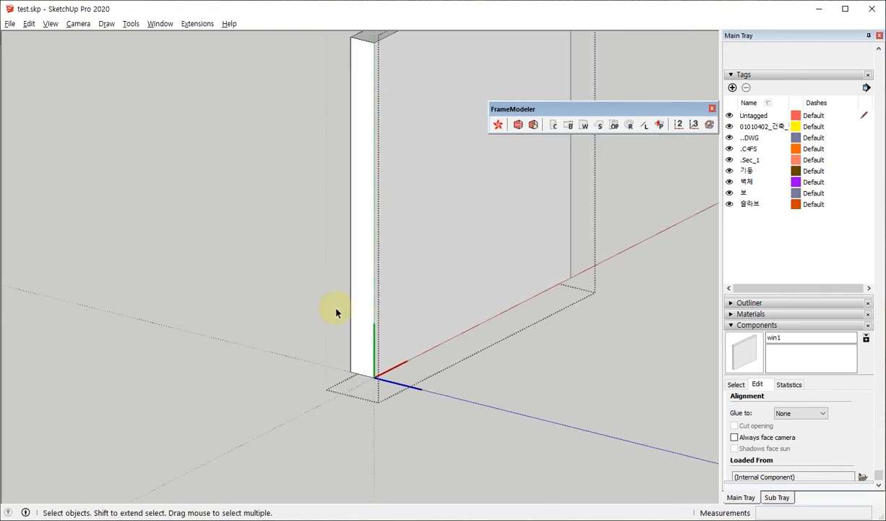
click(249, 284)
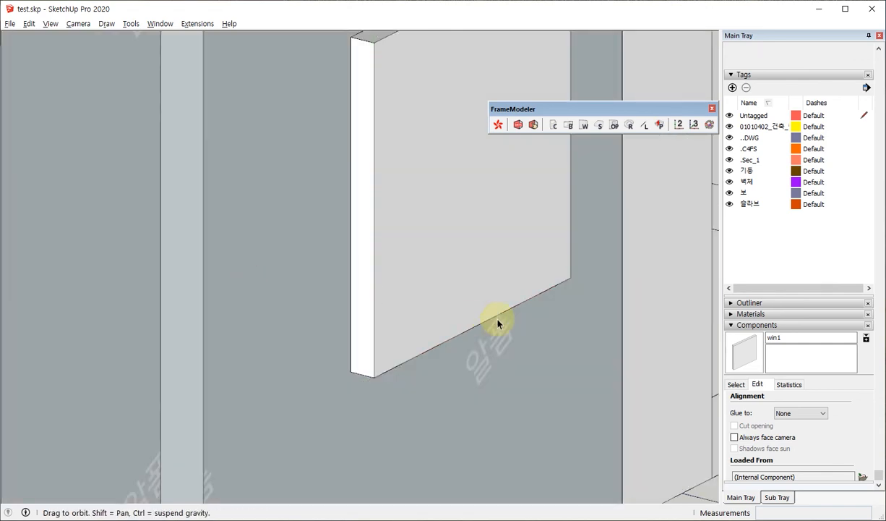
Delete the win1 block from the wall and preview a fresh copy of the component against the wall face.
click(386, 256)
key(Delete)
click(749, 360)
scroll(393, 317, down, 2)
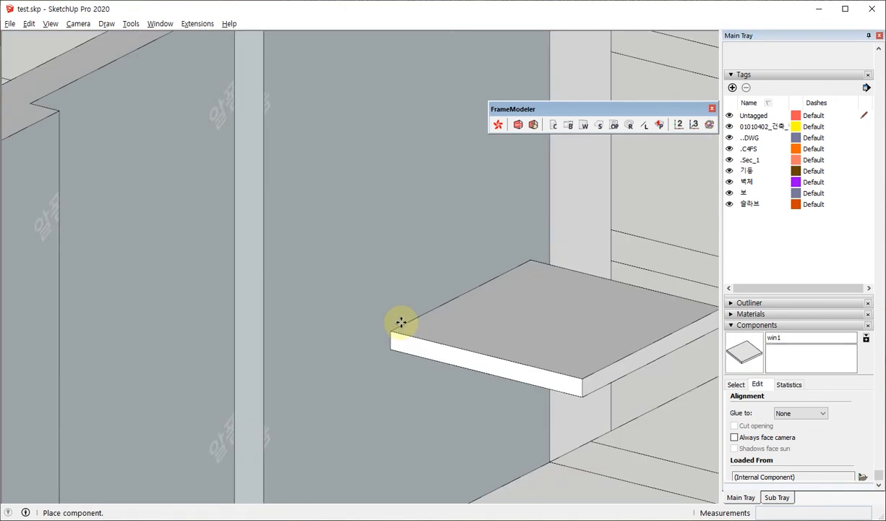
scroll(401, 322, down, 3)
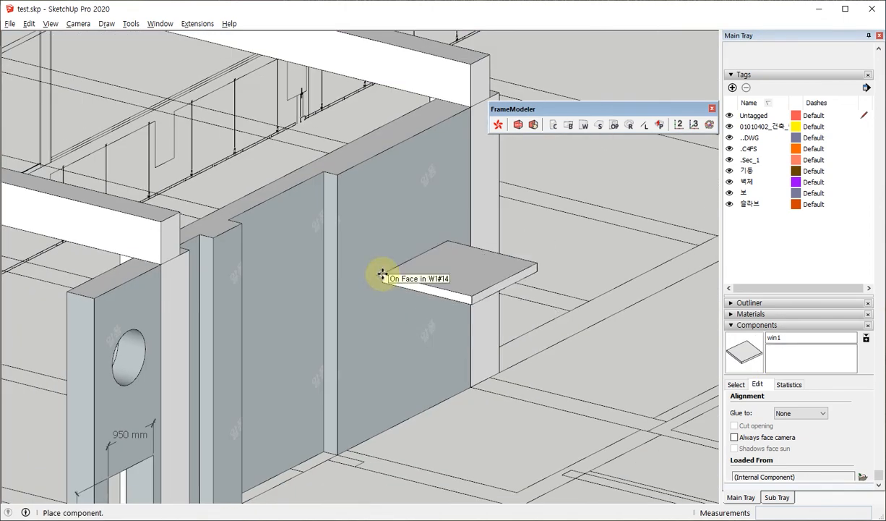
Set win1 to glue to Any with Cut opening enabled, and place a copy on the wall section beside the end column.
click(799, 412)
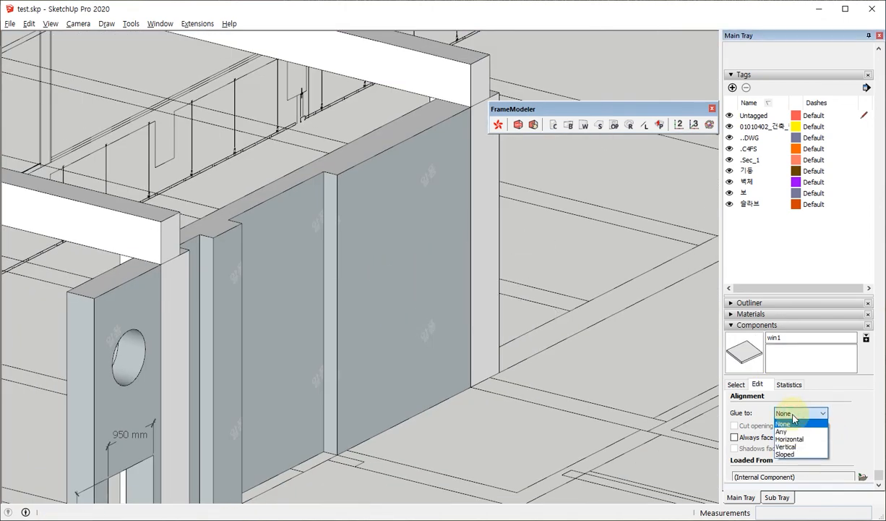
click(784, 431)
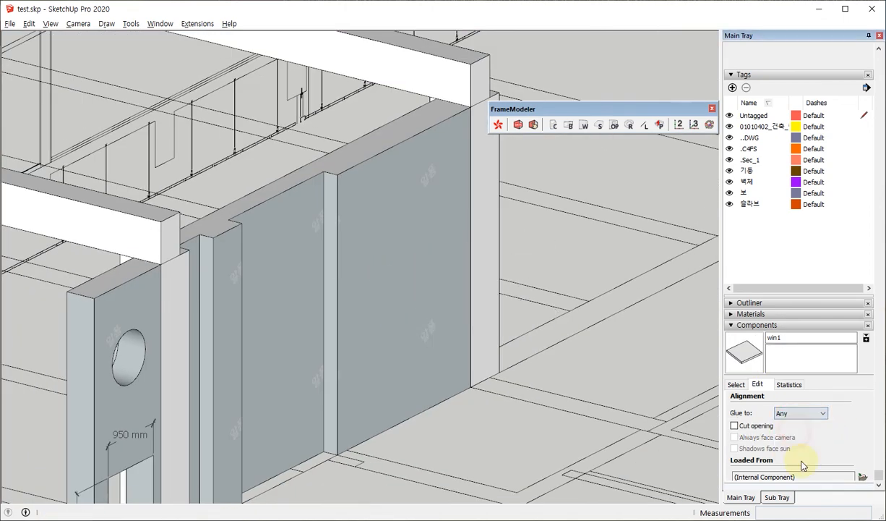
click(735, 426)
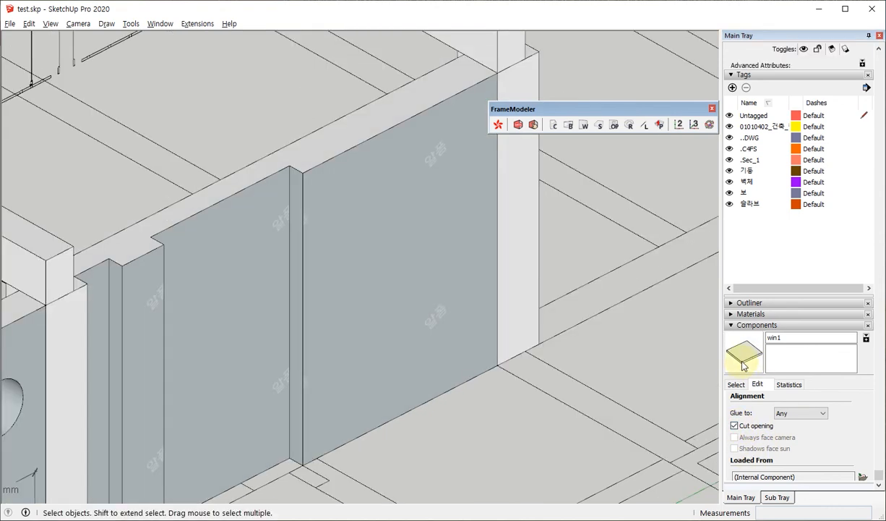
click(744, 353)
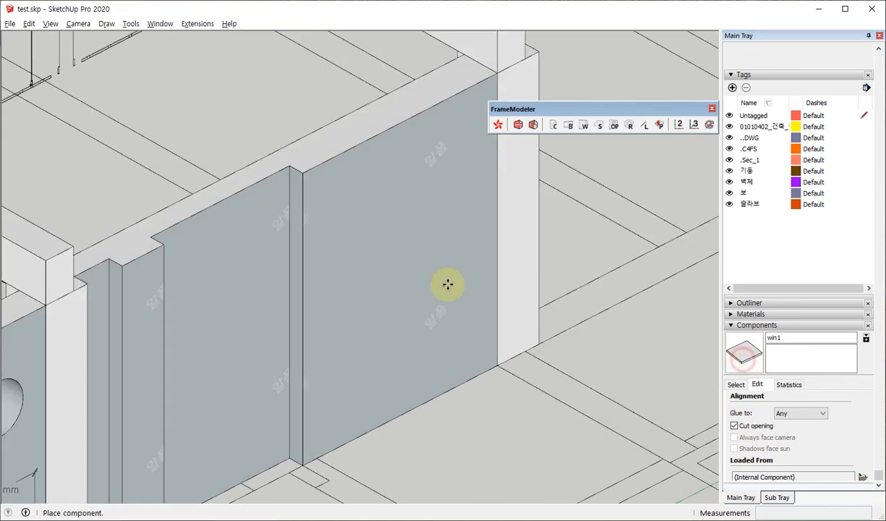
click(353, 311)
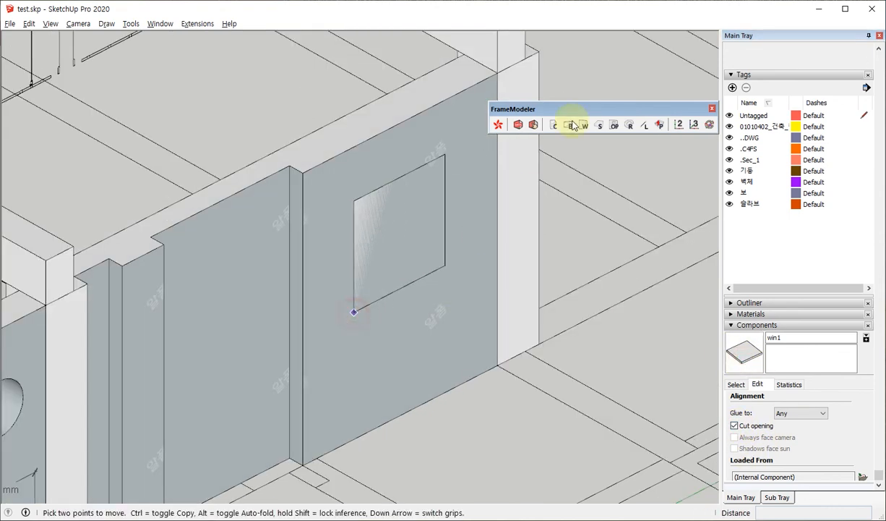
Cut the wall opening from the placed win1 using the CutOffTool's Component option with 1000 mm maximum depth, and delete the copy.
click(615, 126)
click(522, 253)
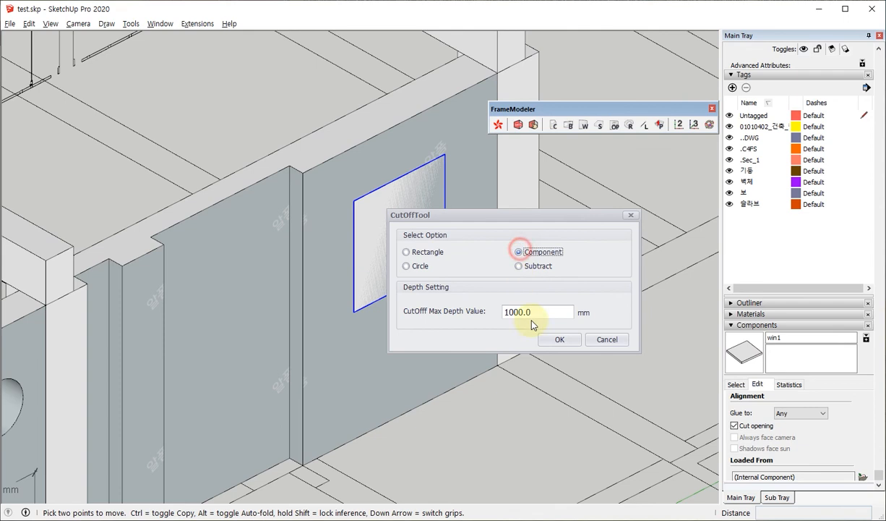
click(557, 338)
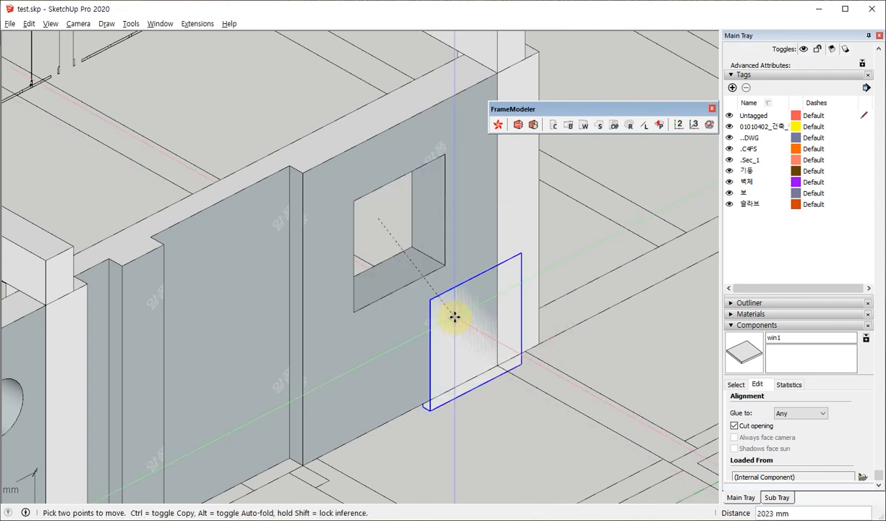
key(space)
key(Delete)
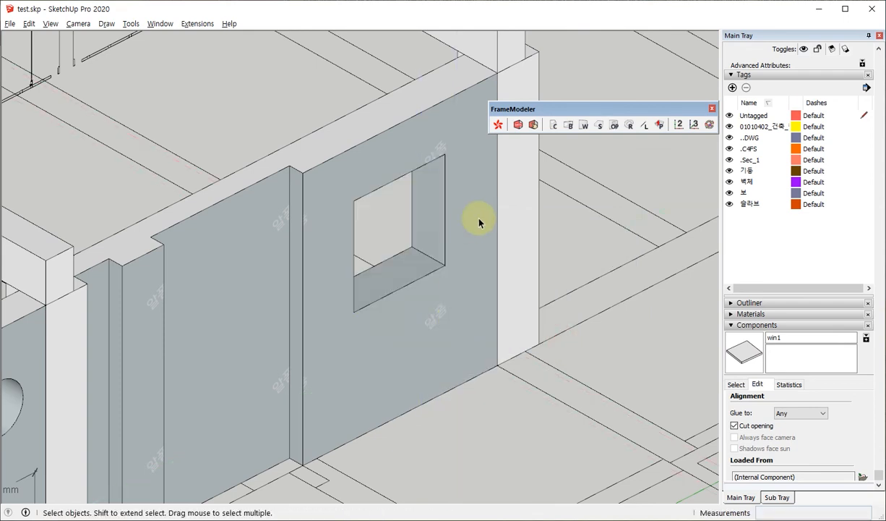
Place another win1 copy on the middle wall section, beside the new window opening.
middle_drag(479, 218, 478, 199)
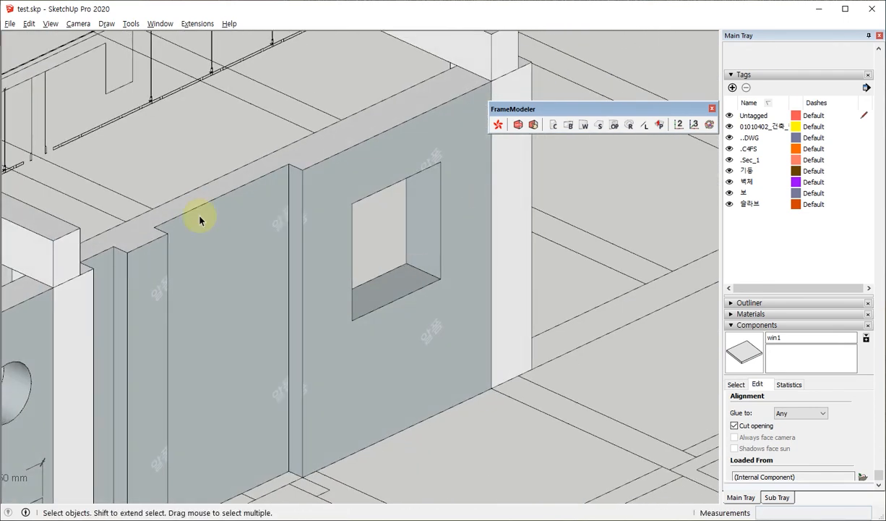
middle_drag(277, 200, 413, 198)
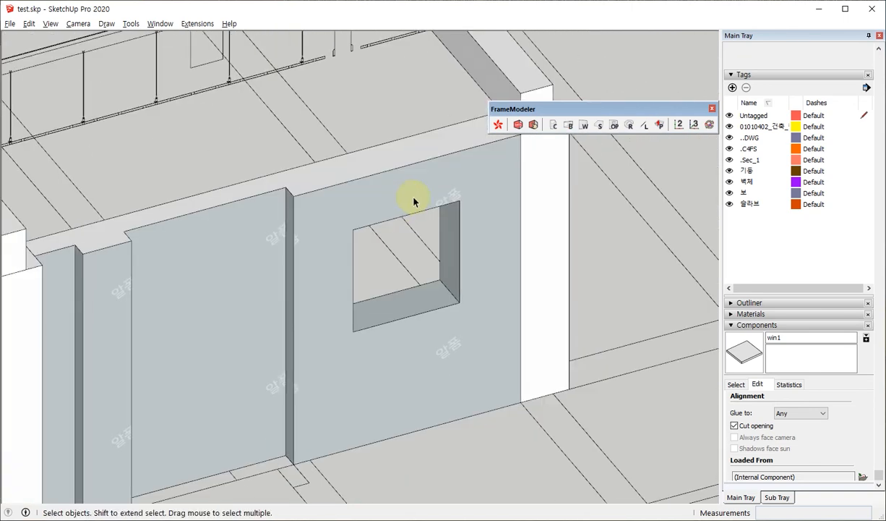
scroll(414, 199, down, 3)
scroll(405, 259, up, 2)
click(750, 352)
scroll(647, 312, down, 3)
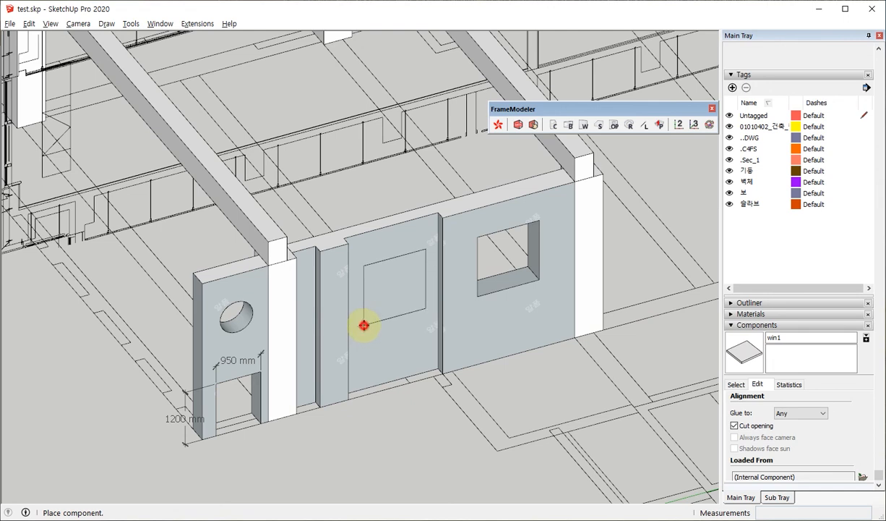
click(363, 322)
scroll(391, 277, up, 5)
middle_drag(400, 299, 405, 268)
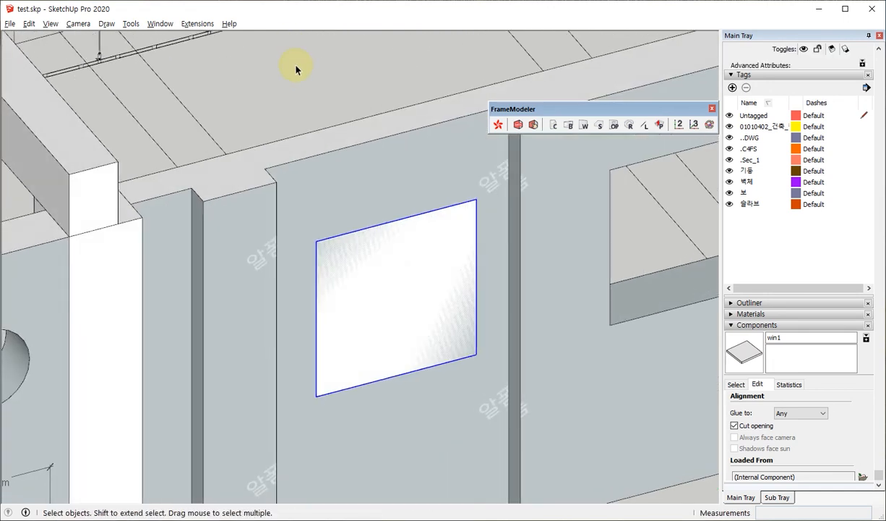
Try to run the CutOffTool's Component option on the middle wall section with nothing selected.
click(326, 79)
click(615, 126)
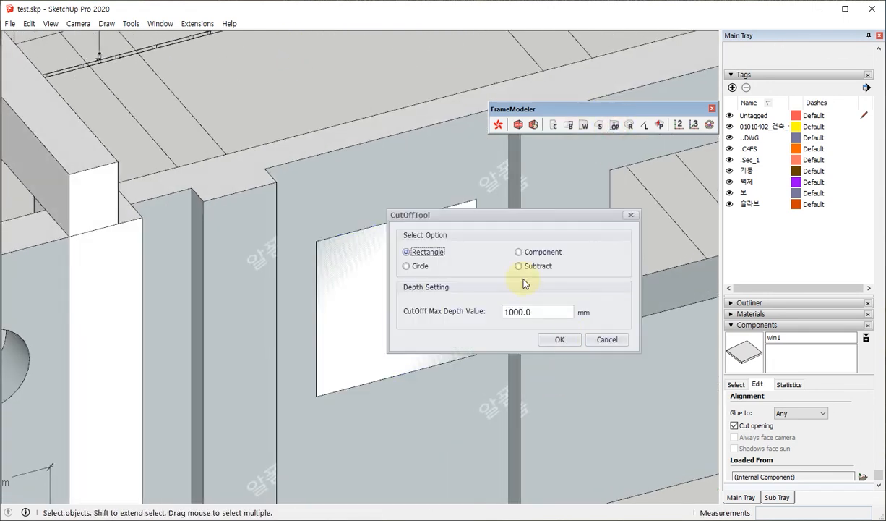
click(519, 253)
click(548, 339)
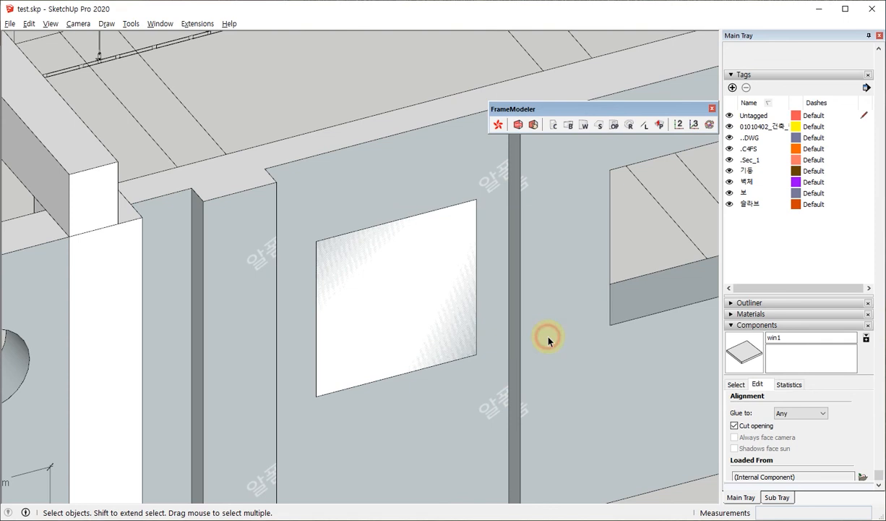
click(363, 251)
key(Escape)
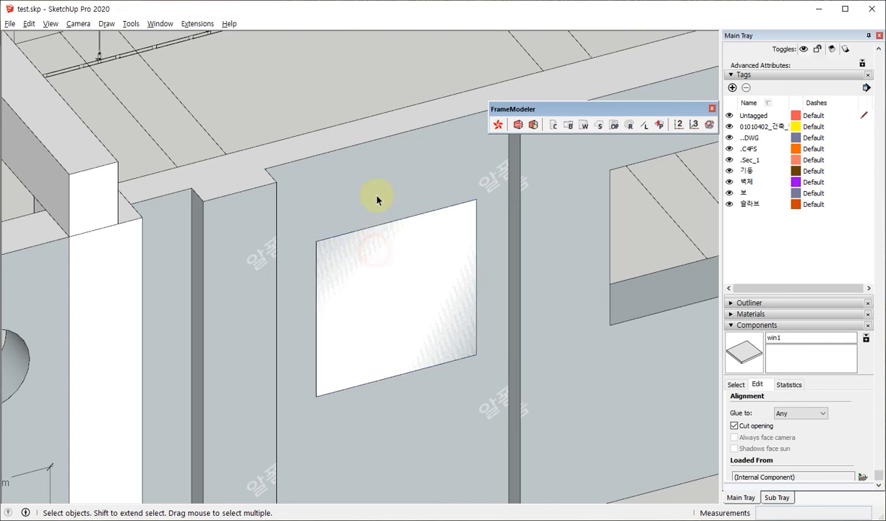
Select the win1 copy on the middle wall section, cut its opening with the Component option, and remove the copy.
click(372, 258)
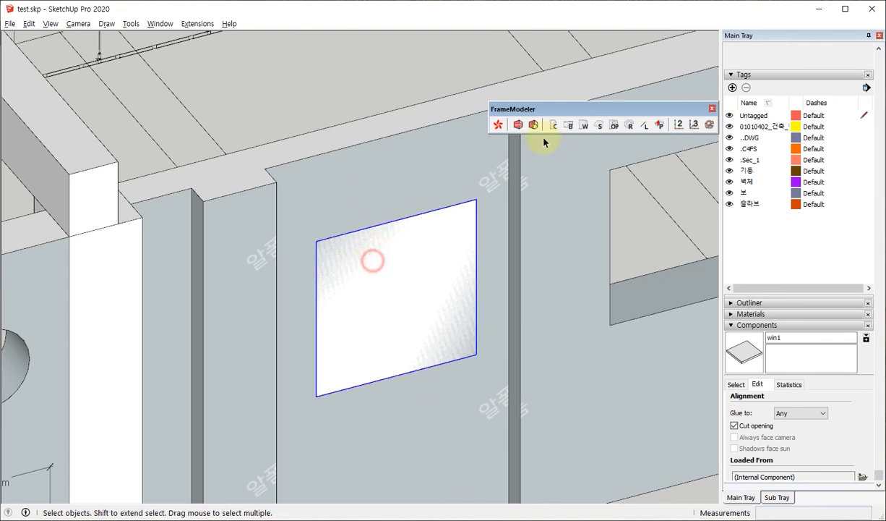
click(615, 126)
click(538, 252)
click(555, 339)
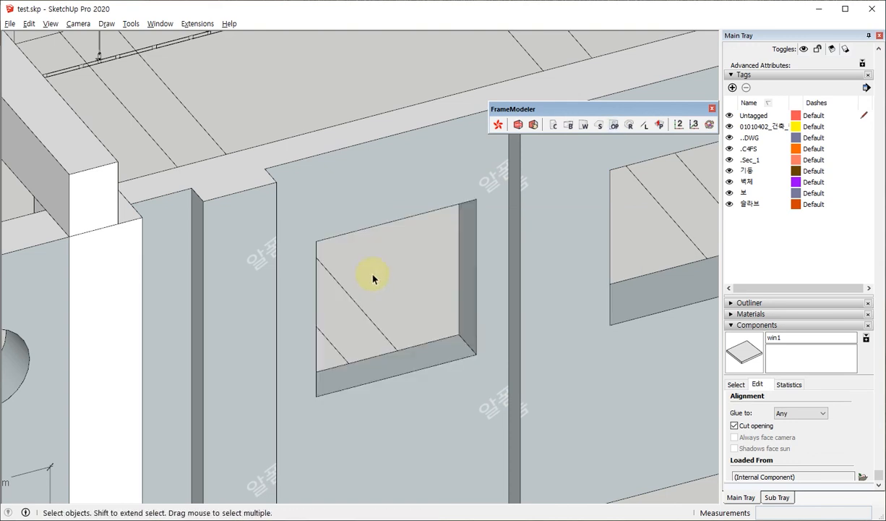
mouse_move(369, 274)
middle_down()
mouse_move(263, 228)
mouse_move(438, 228)
mouse_move(360, 271)
middle_up()
scroll(360, 268, down, 3)
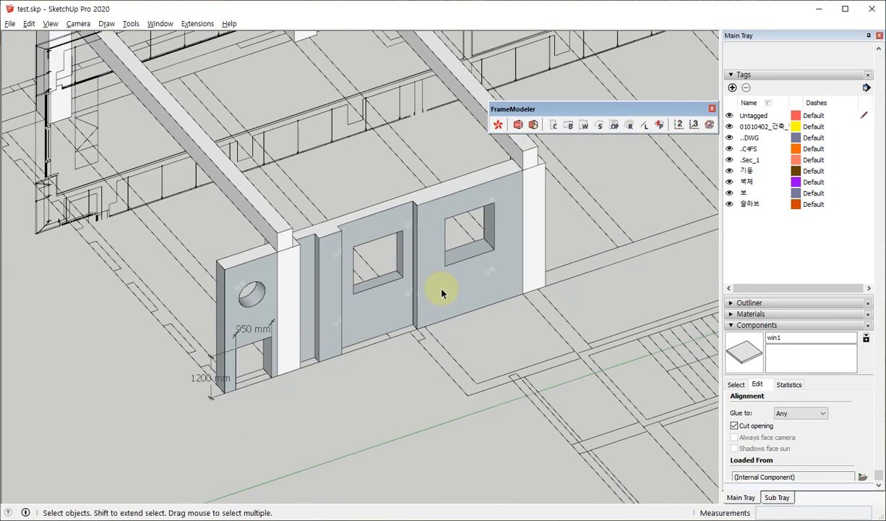
Undo the middle wall section's opening together with the placement of its win1 copy.
middle_drag(441, 291, 405, 247)
scroll(405, 246, up, 2)
scroll(405, 272, up, 3)
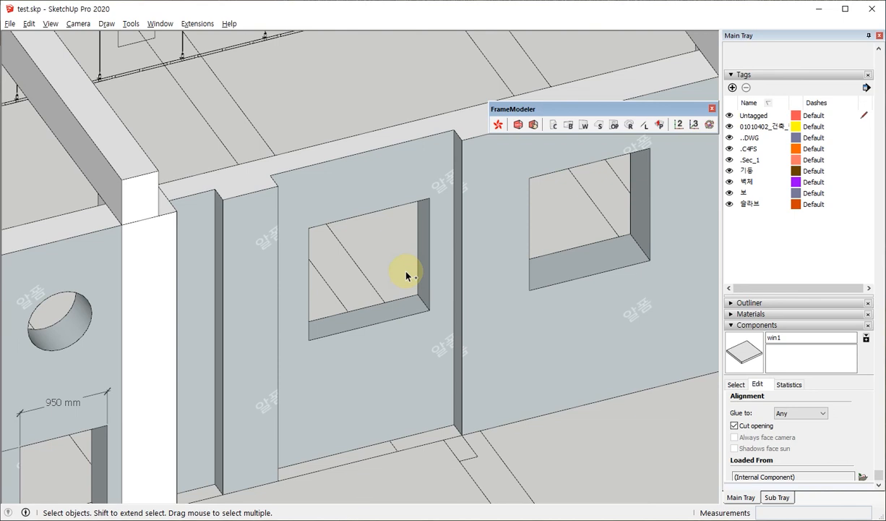
key(ctrl+z)
key(ctrl+z)
key(ctrl+z)
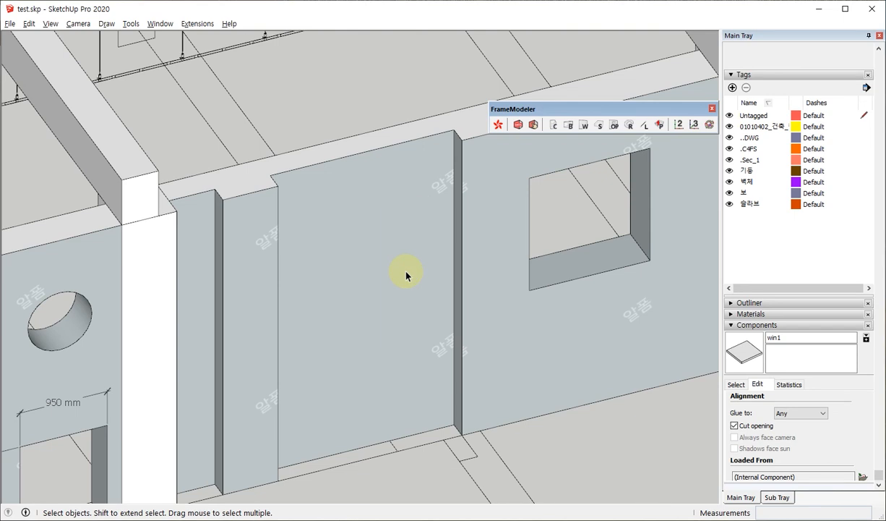
Place a win1 copy again on the middle wall section and keep it selected.
click(744, 350)
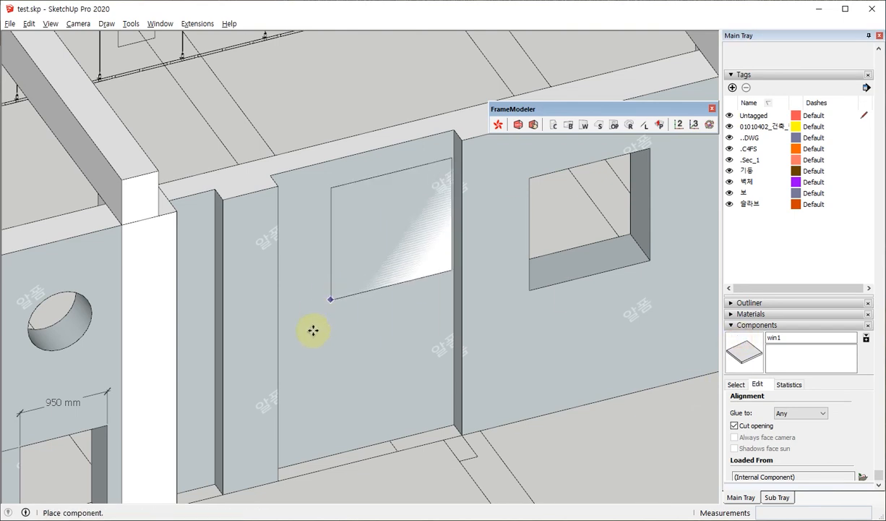
click(310, 332)
key(space)
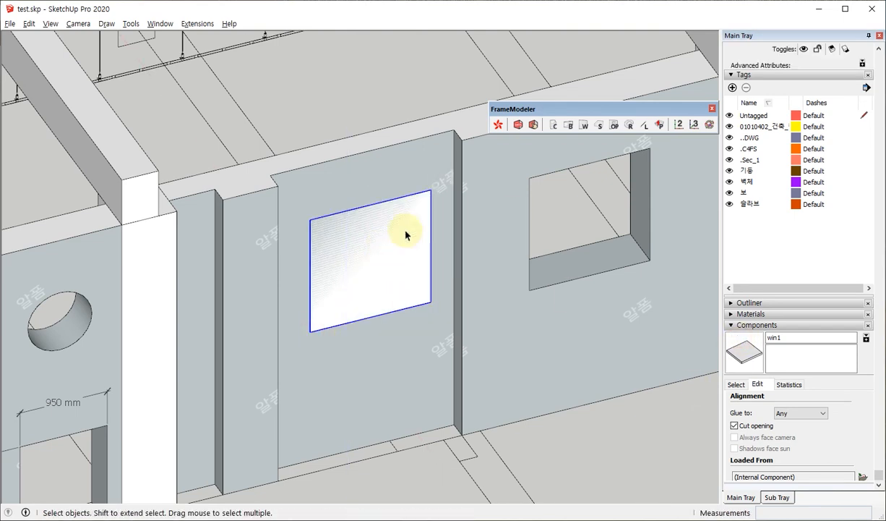
Cut the middle wall section's opening from the selected win1 with the Component option at 1000 mm maximum depth, and delete the copy.
click(613, 124)
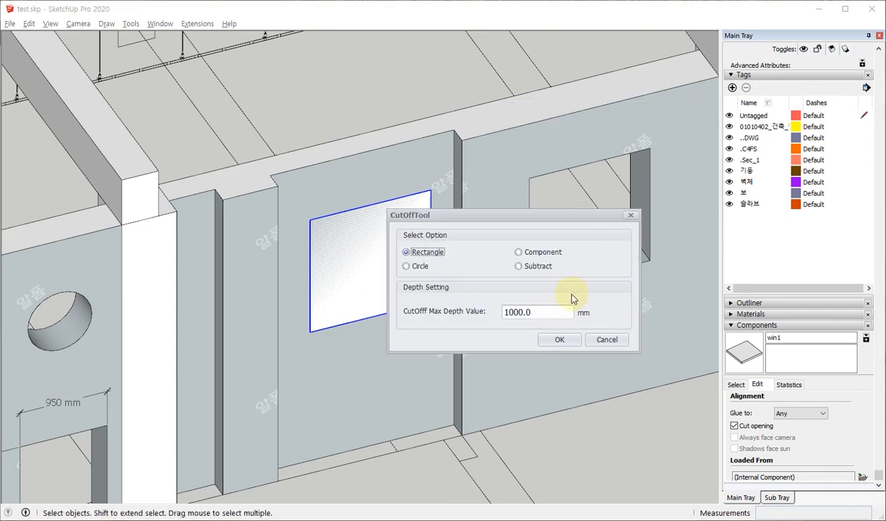
click(520, 252)
click(557, 337)
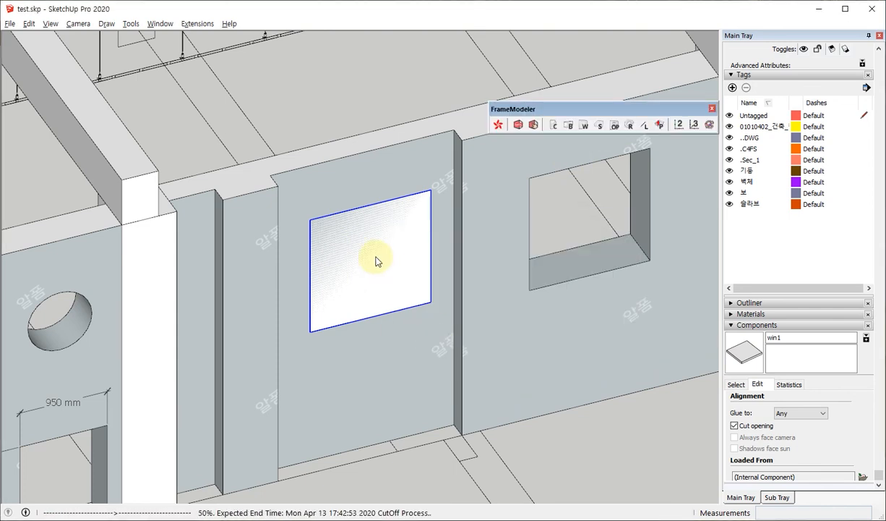
click(375, 260)
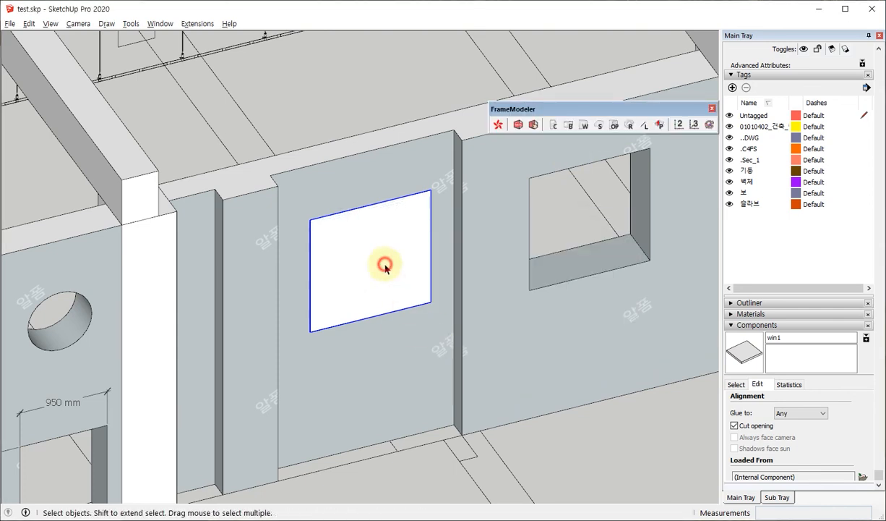
key(Delete)
middle_drag(422, 242, 517, 228)
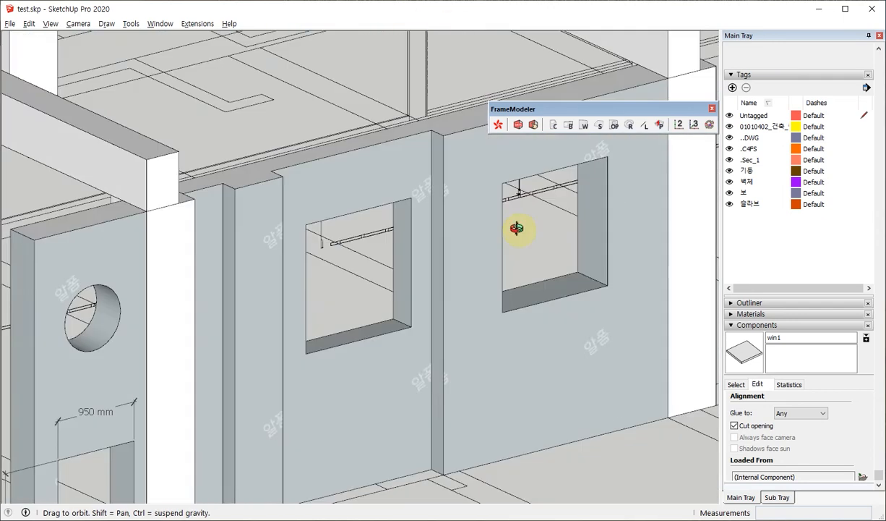
scroll(515, 227, down, 5)
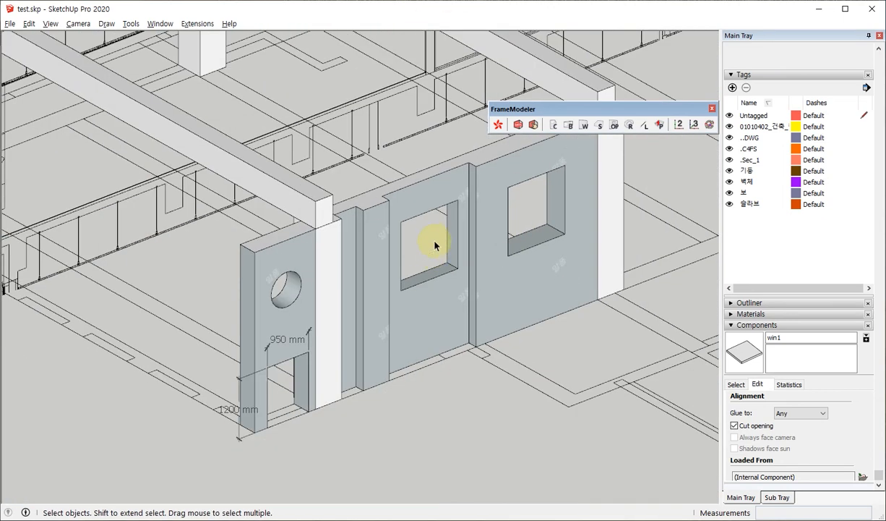